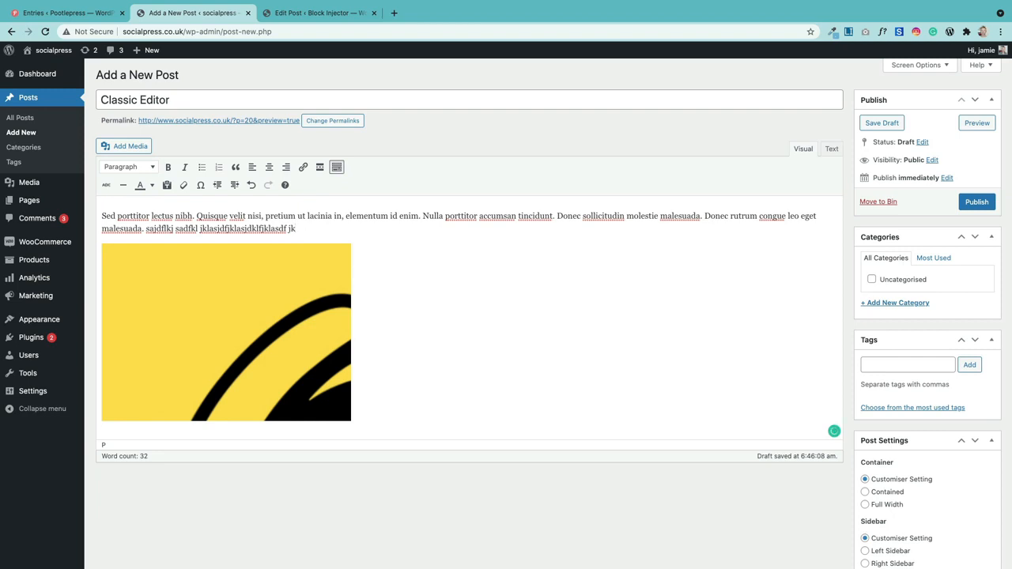
# Switch to the Block Editor post and set the block outlines to Always to reveal its separate blocks.
pyautogui.click(305, 21)
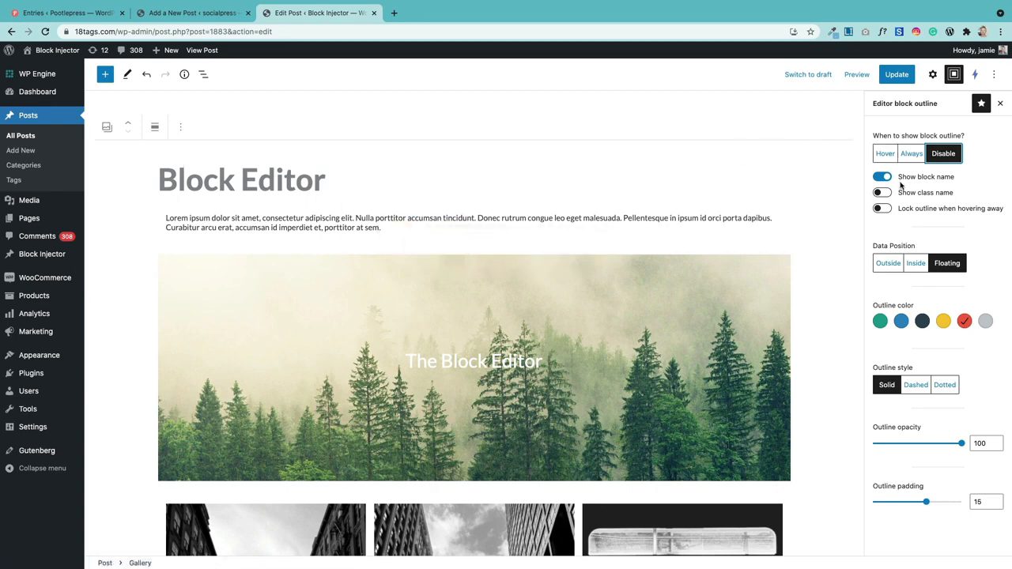
pyautogui.click(906, 155)
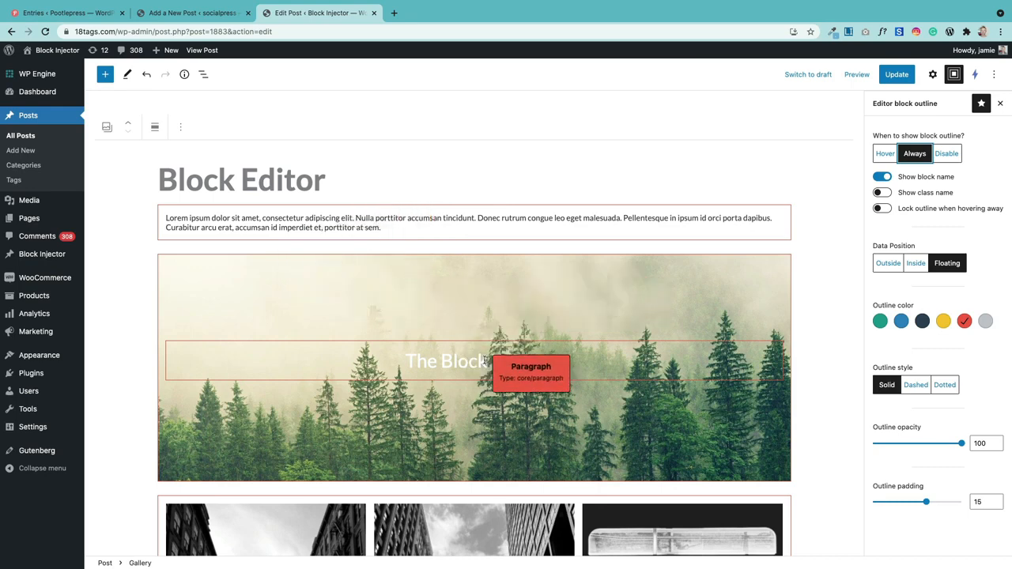
pyautogui.scroll(-4, 484, 361)
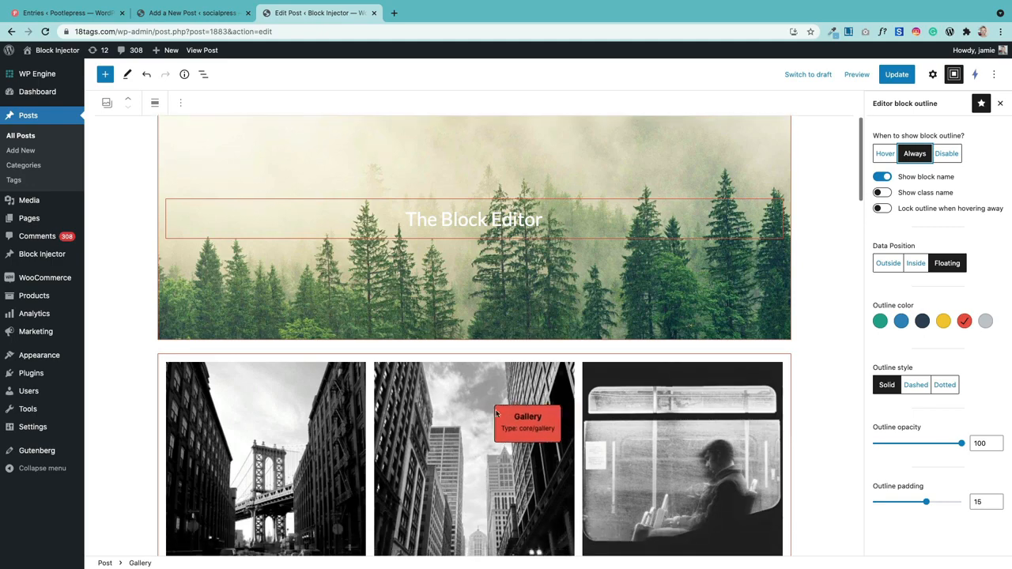
pyautogui.scroll(4, 497, 413)
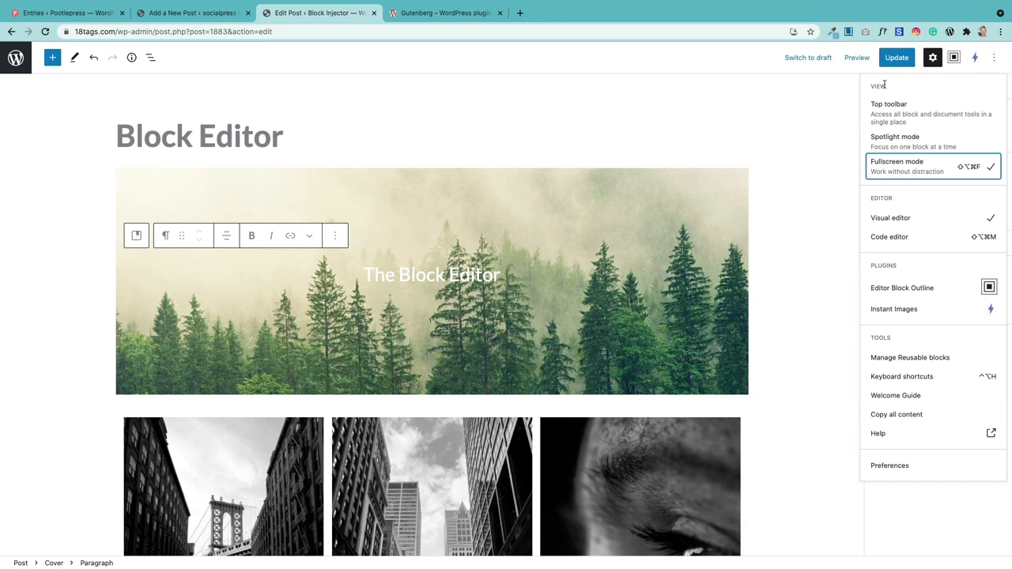
# Turn off Fullscreen mode in the post editor.
pyautogui.click(994, 58)
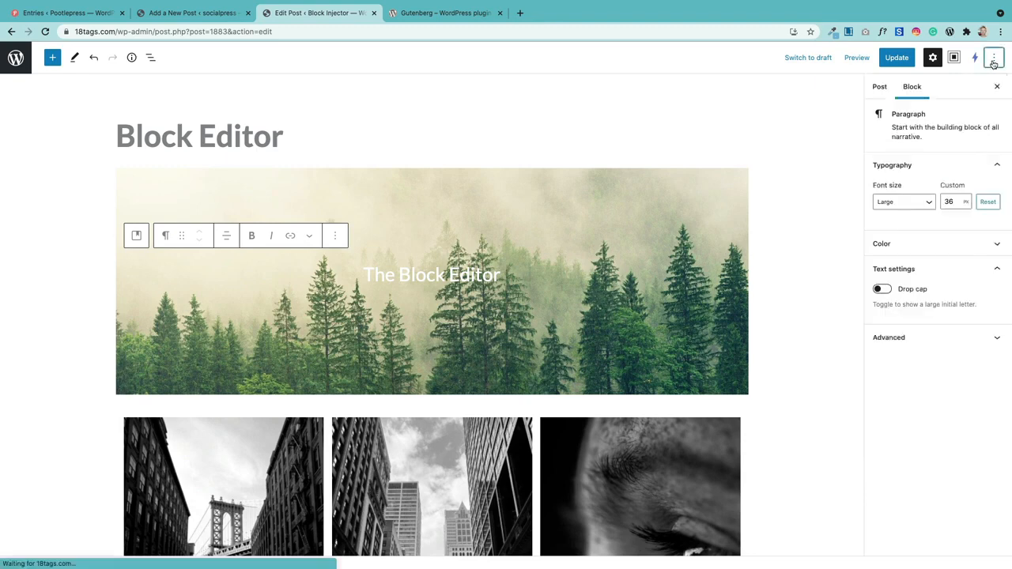
pyautogui.click(994, 58)
pyautogui.click(915, 166)
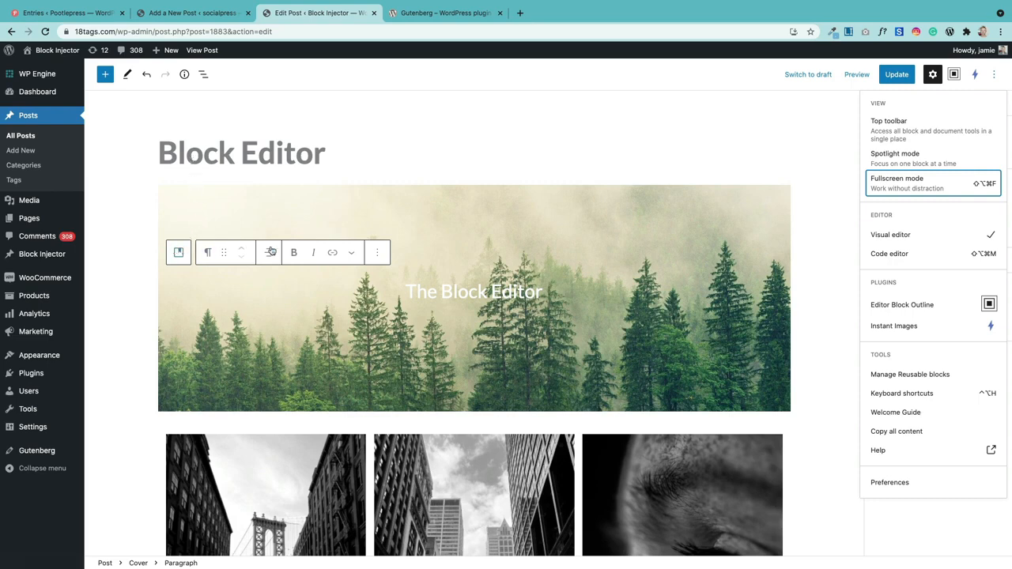
# Select the cover's paragraph, the cover block and the paragraph again to compare their floating block toolbars.
pyautogui.click(417, 291)
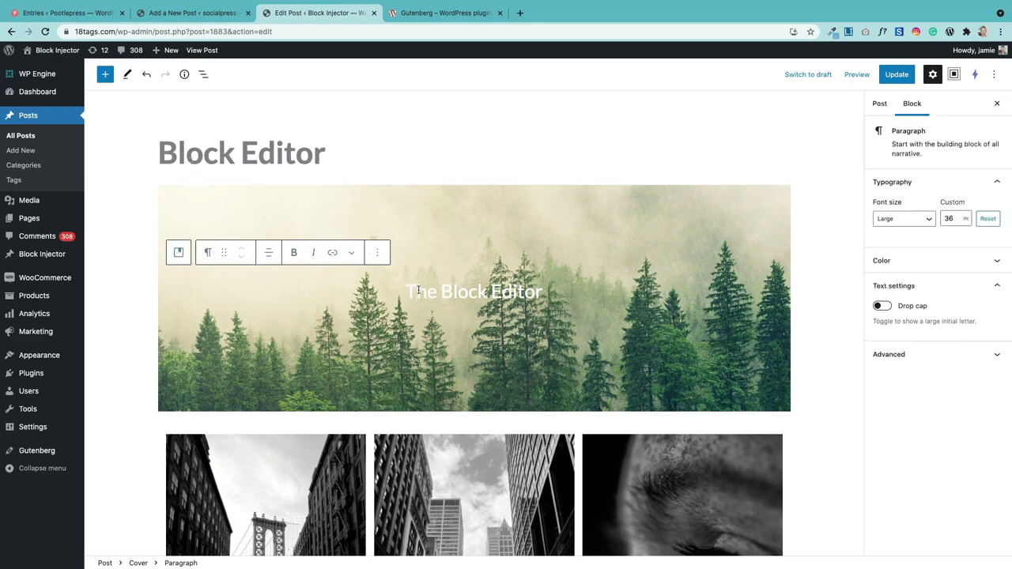
pyautogui.click(405, 204)
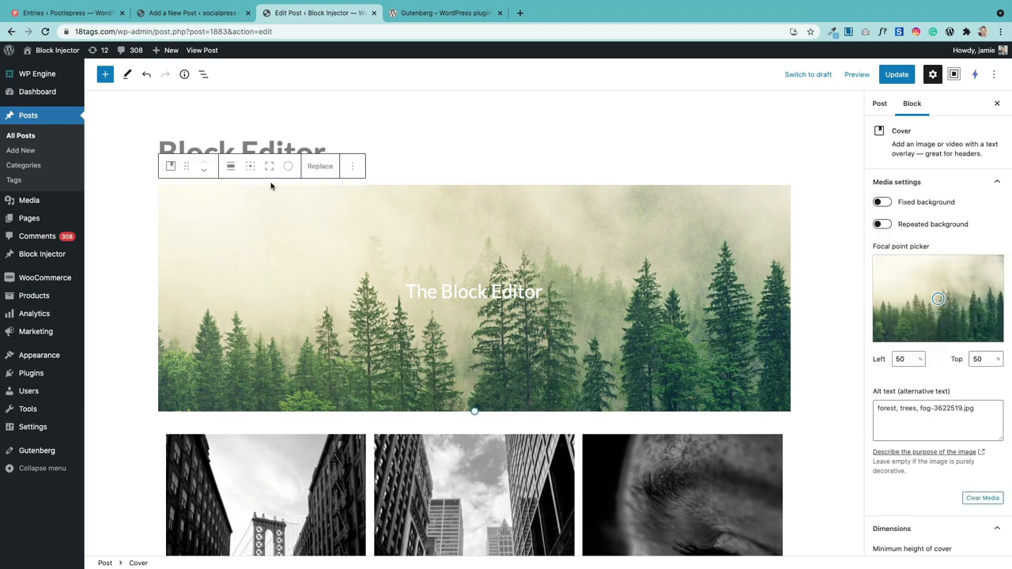
pyautogui.click(425, 282)
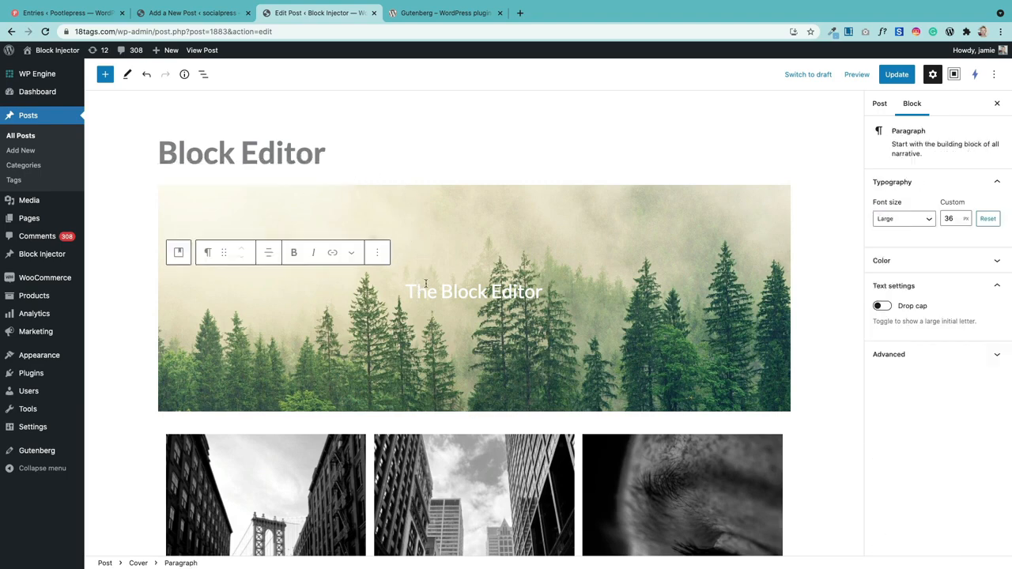
# Enable the Top toolbar view for the block tools and display the post-level settings.
pyautogui.click(996, 76)
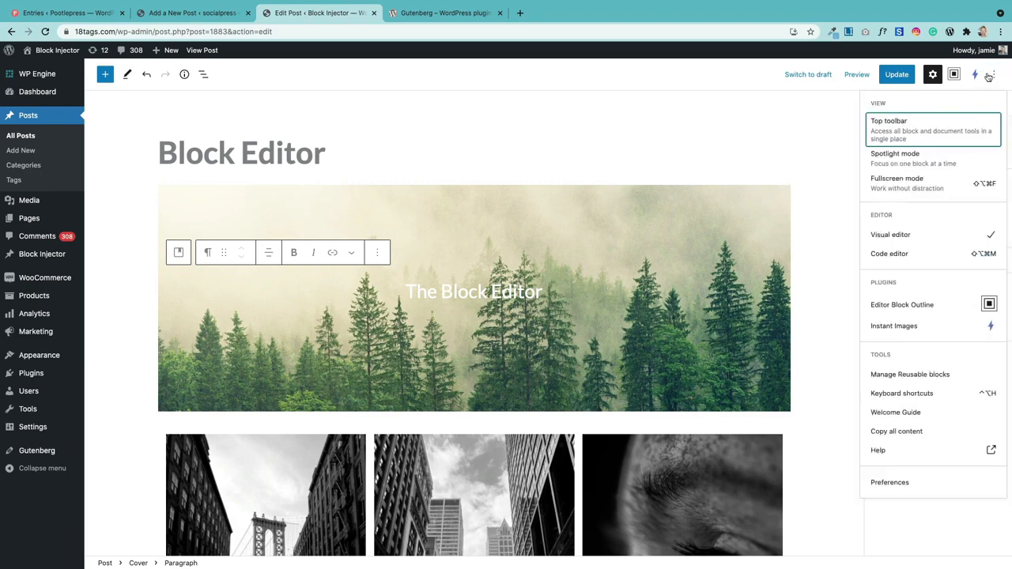
pyautogui.click(905, 123)
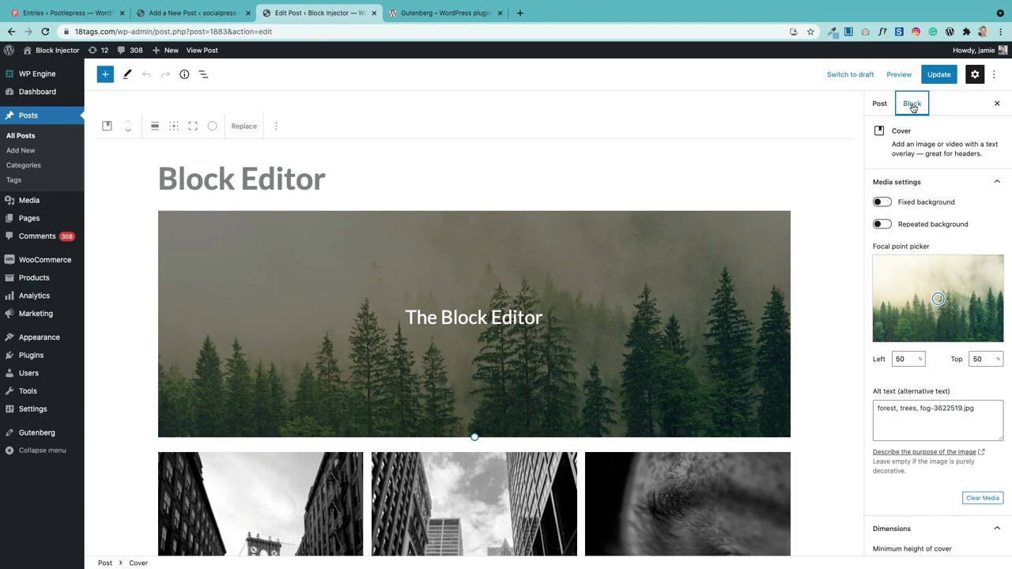
pyautogui.click(878, 105)
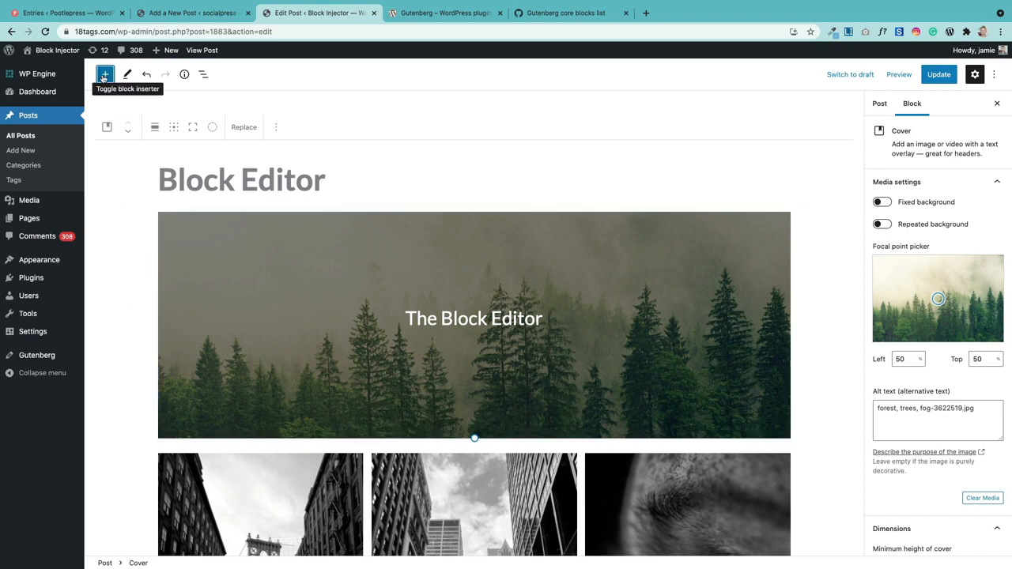
# Browse the available blocks in the inserter, from the Text, Media and Design groups through Widgets, Theme and Embeds.
pyautogui.click(104, 76)
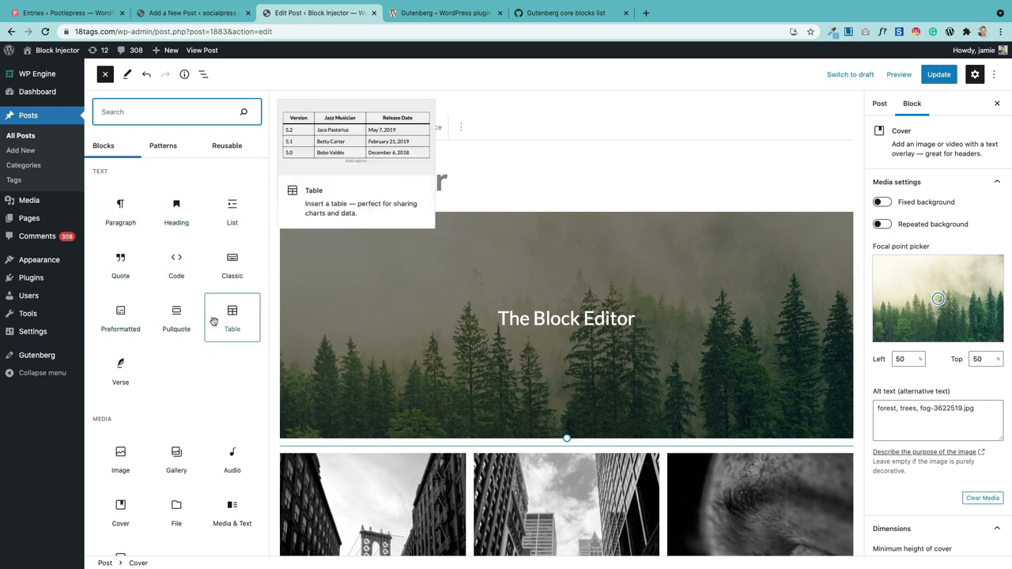
pyautogui.scroll(-3, 212, 378)
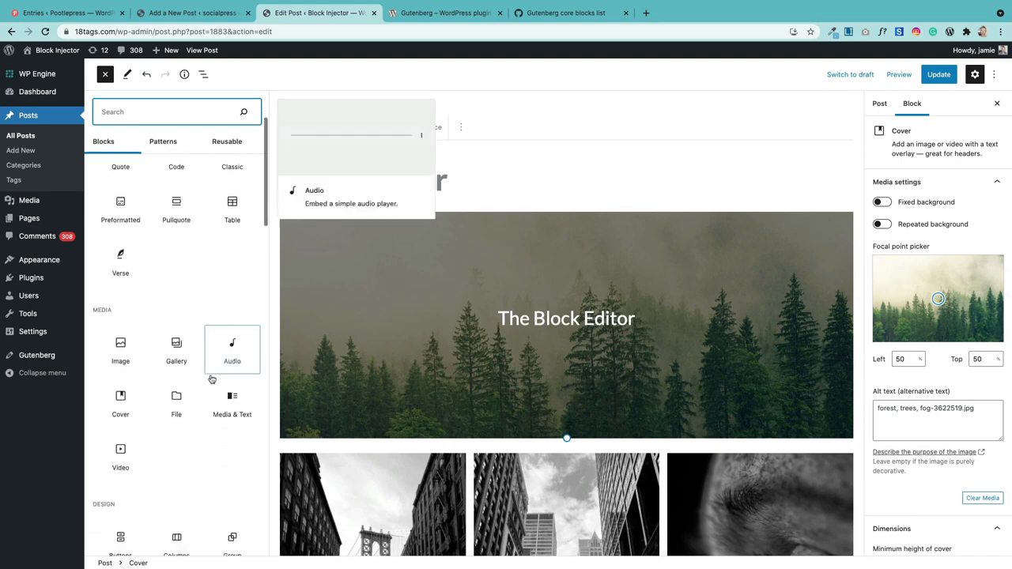
pyautogui.scroll(-2, 211, 378)
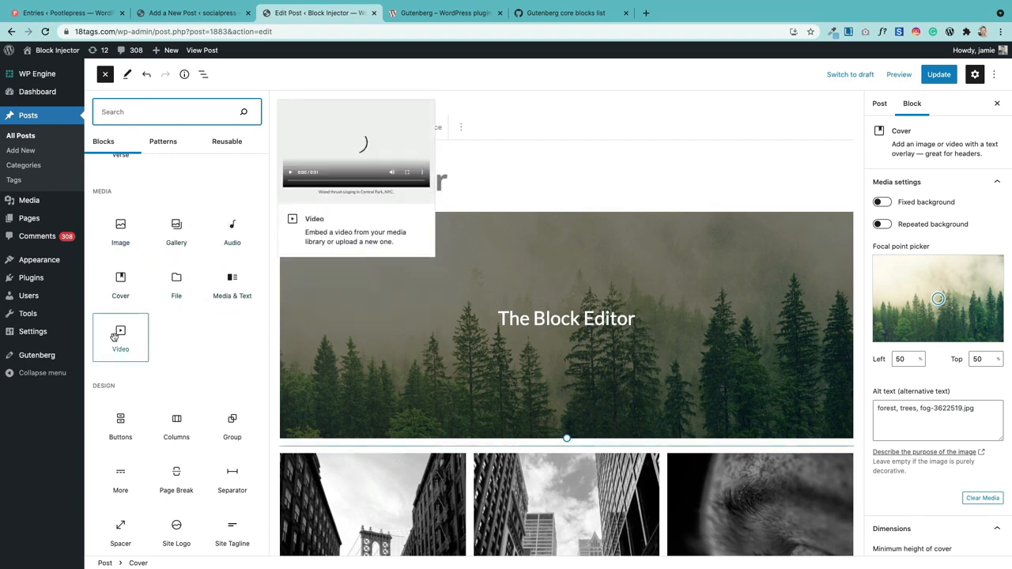
pyautogui.scroll(-5, 198, 379)
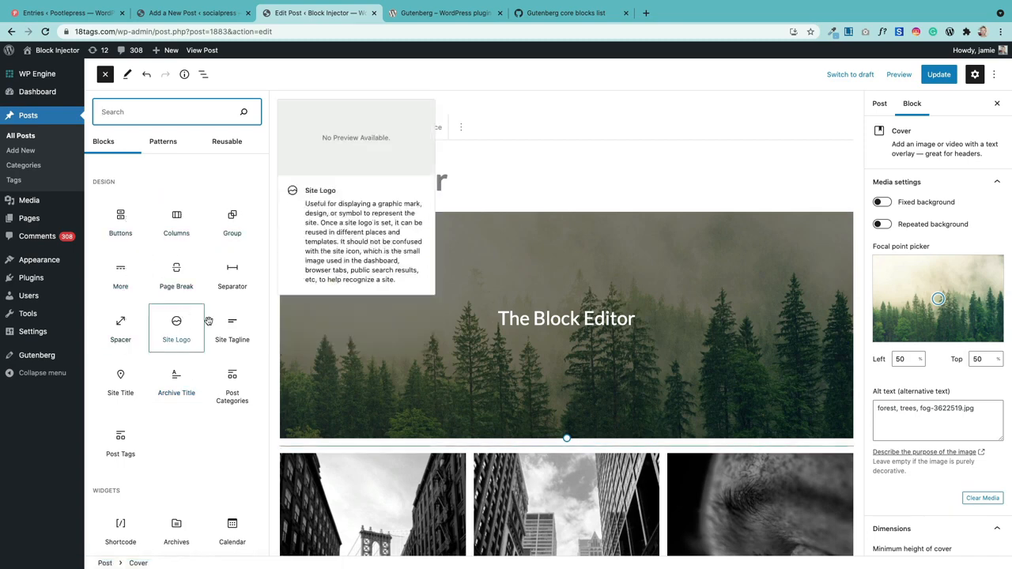
pyautogui.scroll(-4, 158, 370)
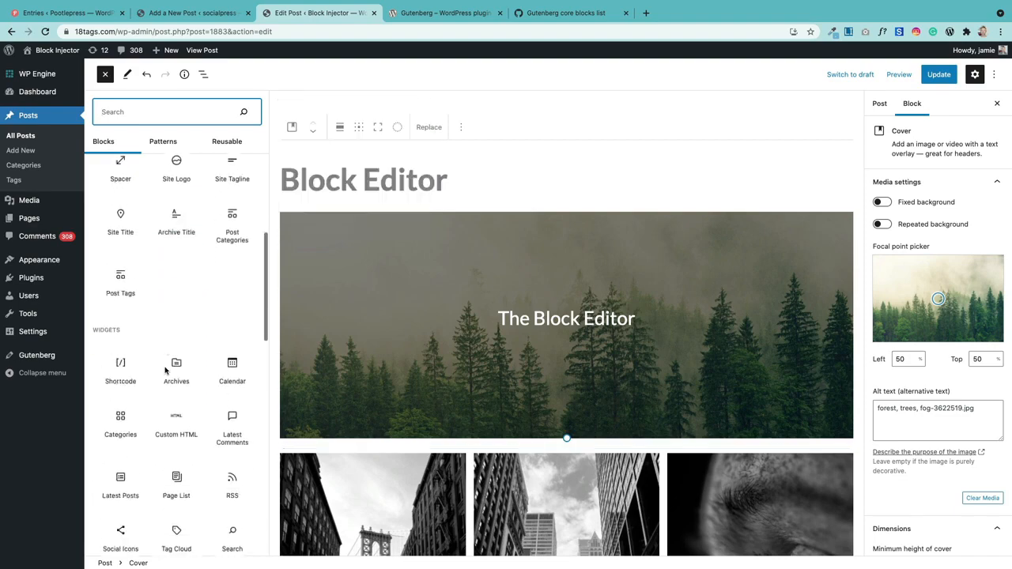
pyautogui.scroll(-3, 165, 367)
pyautogui.scroll(-9, 167, 368)
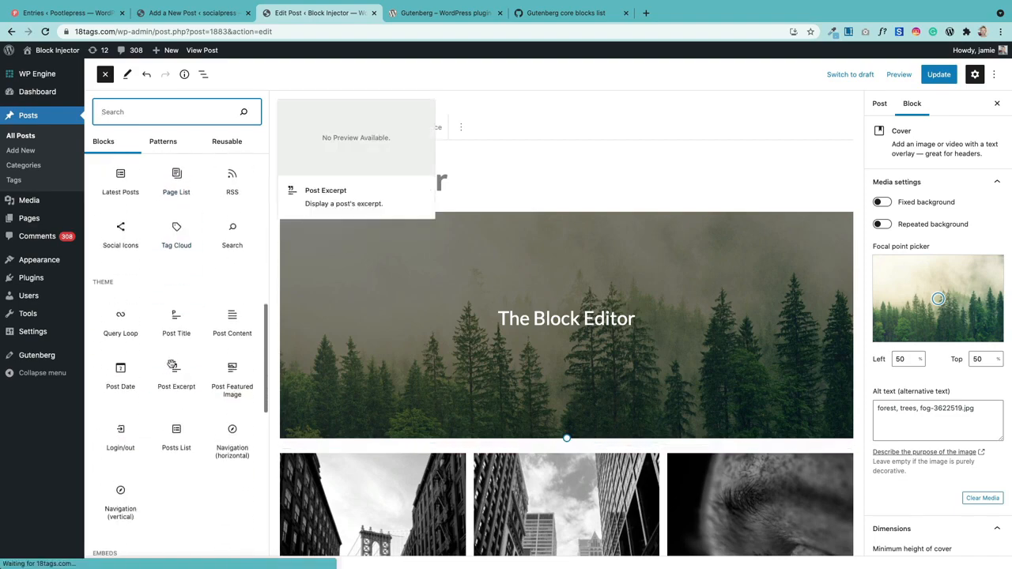
pyautogui.scroll(-3, 174, 372)
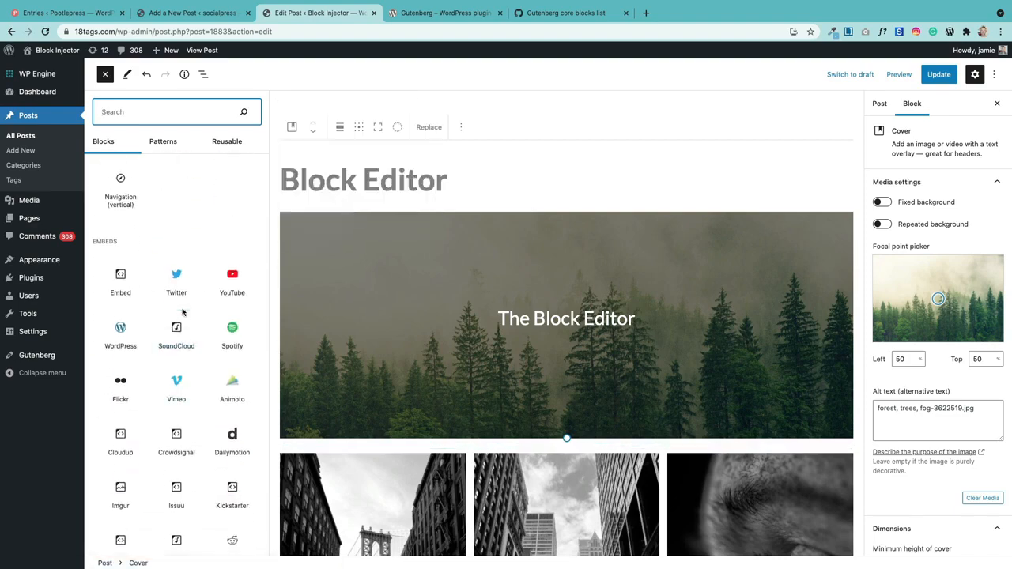
pyautogui.scroll(15, 182, 316)
pyautogui.scroll(10, 182, 312)
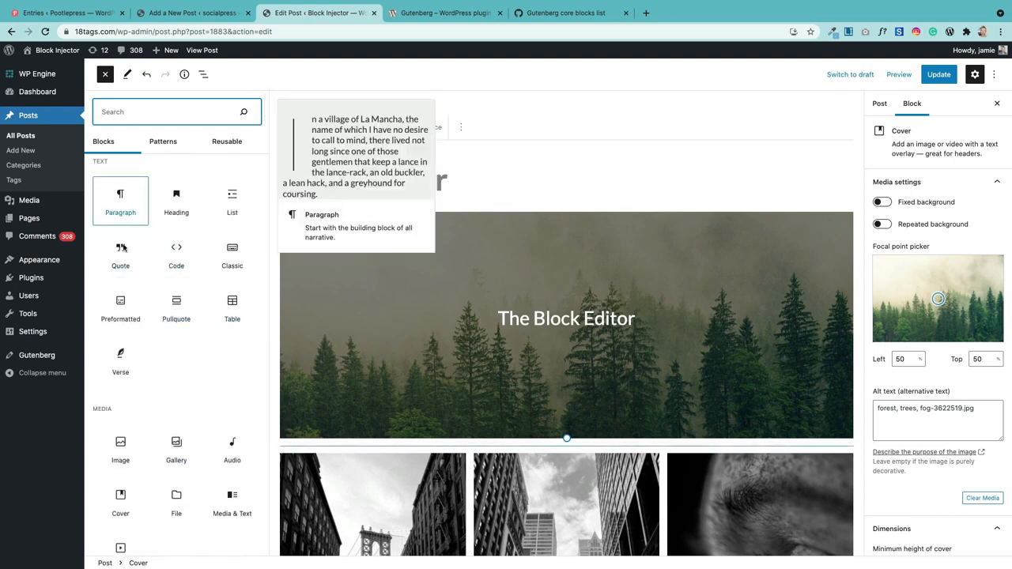
pyautogui.scroll(-2, 135, 316)
pyautogui.scroll(-2, 139, 348)
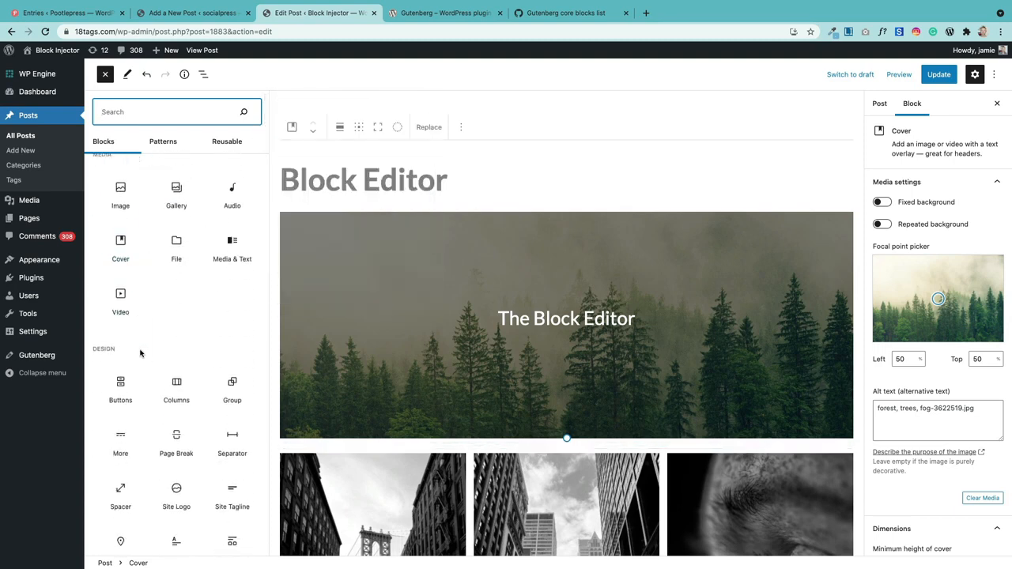
pyautogui.scroll(1, 140, 353)
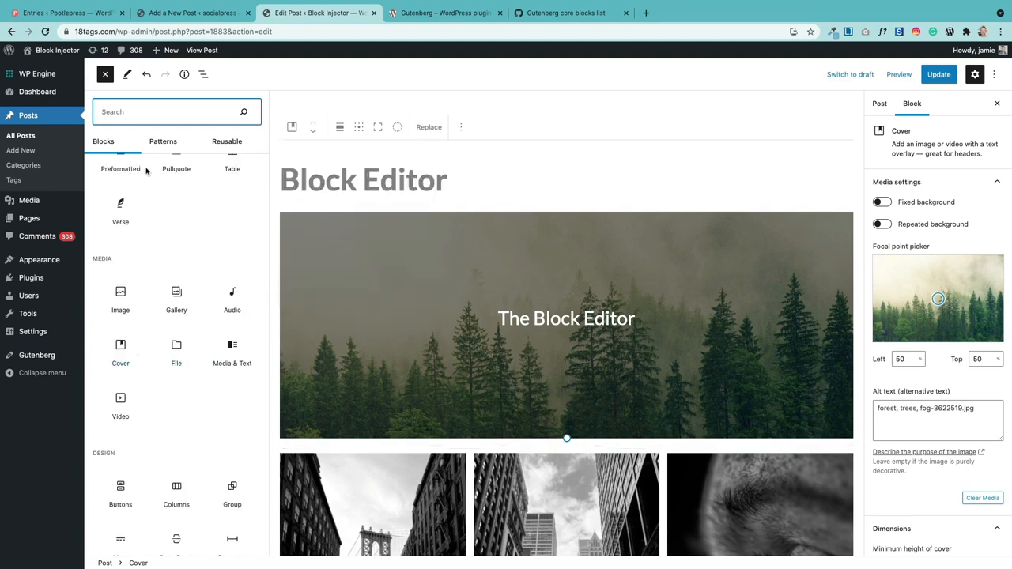
pyautogui.click(105, 75)
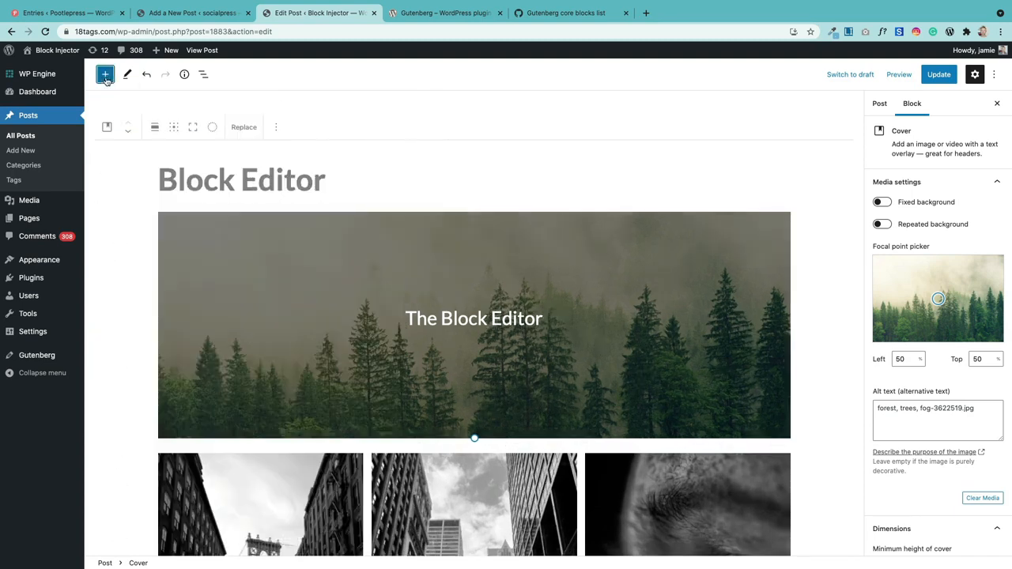
# Insert a Heading block between the cover image and the gallery with the text "About us".
pyautogui.click(105, 75)
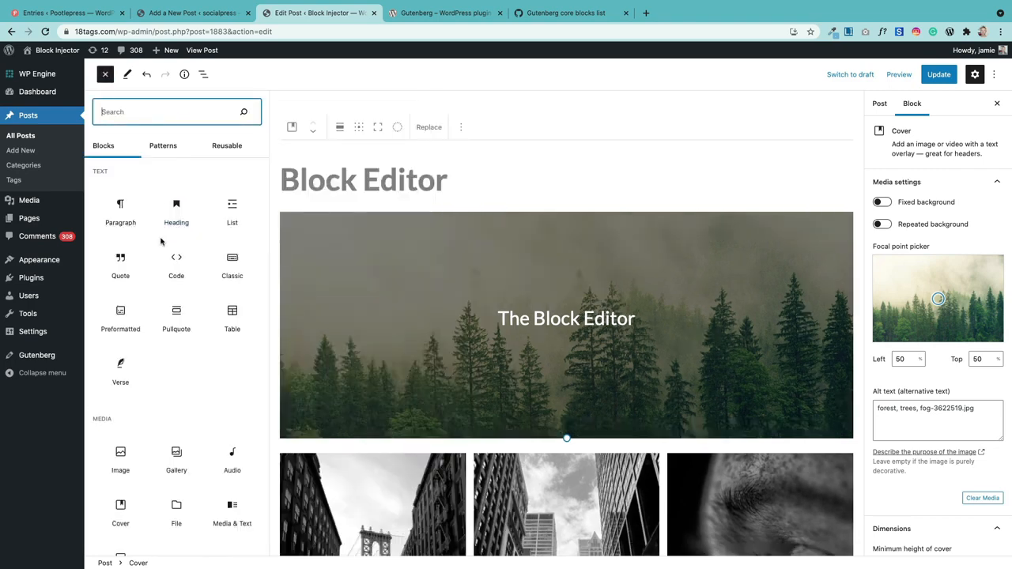
pyautogui.moveTo(173, 209)
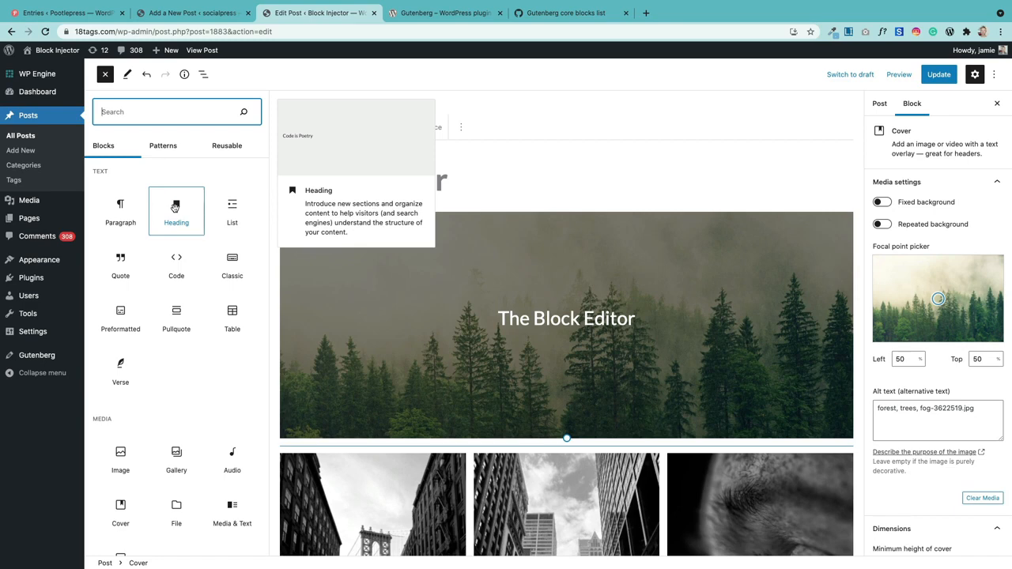
pyautogui.moveTo(174, 207); pyautogui.dragTo(399, 209)
pyautogui.moveTo(466, 206); pyautogui.dragTo(505, 447)
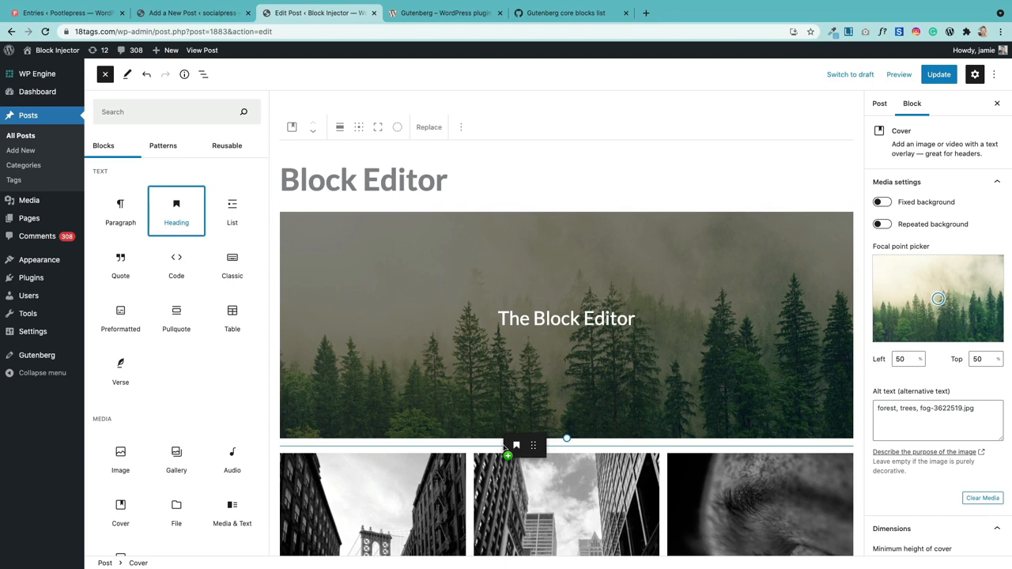
pyautogui.moveTo(504, 448); pyautogui.dragTo(506, 448)
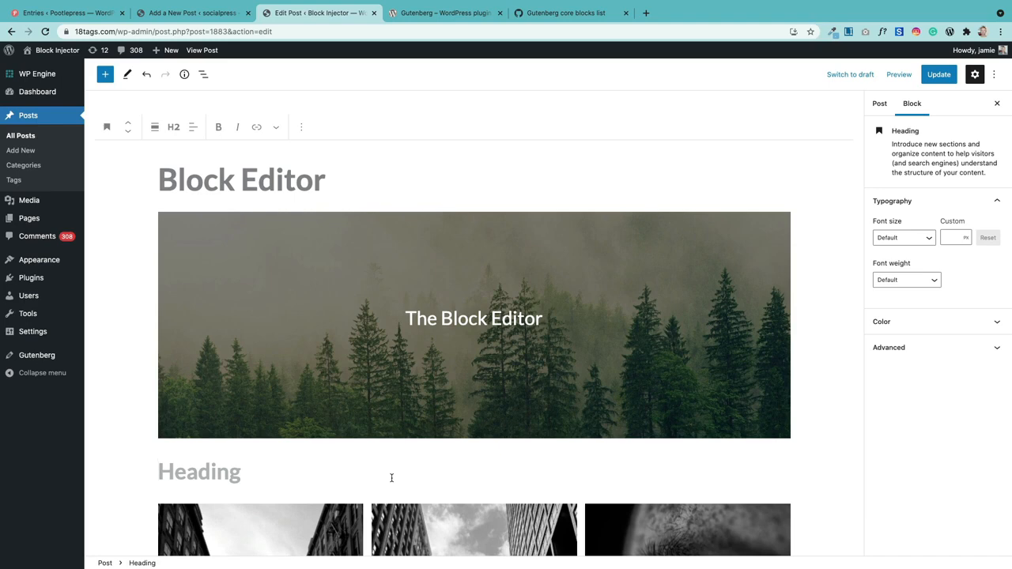
pyautogui.write('About us')
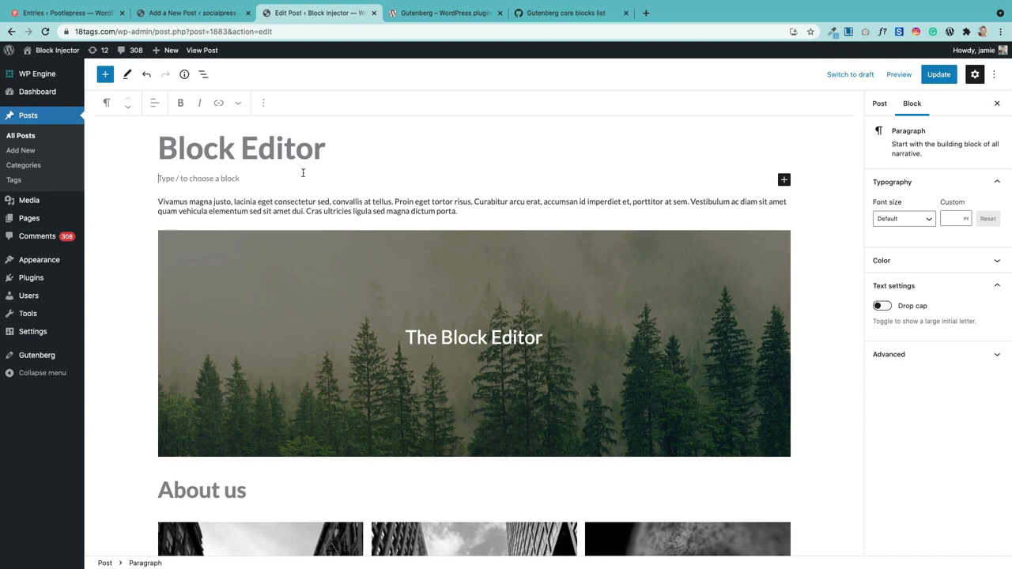
# Turn the empty block below the post title into a Heading using the /heading command, with the text "About us".
pyautogui.write('/')
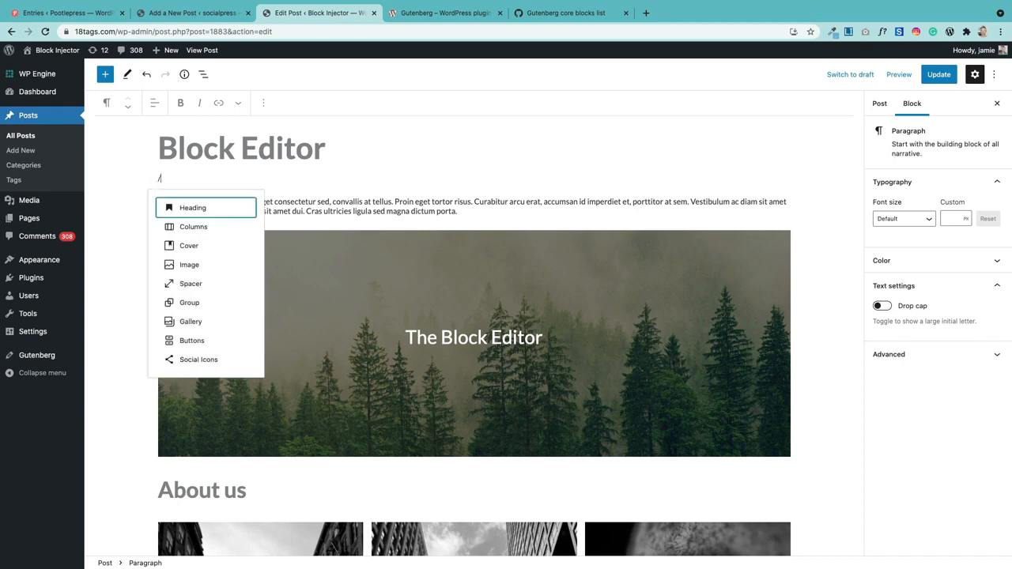
pyautogui.write('heading')
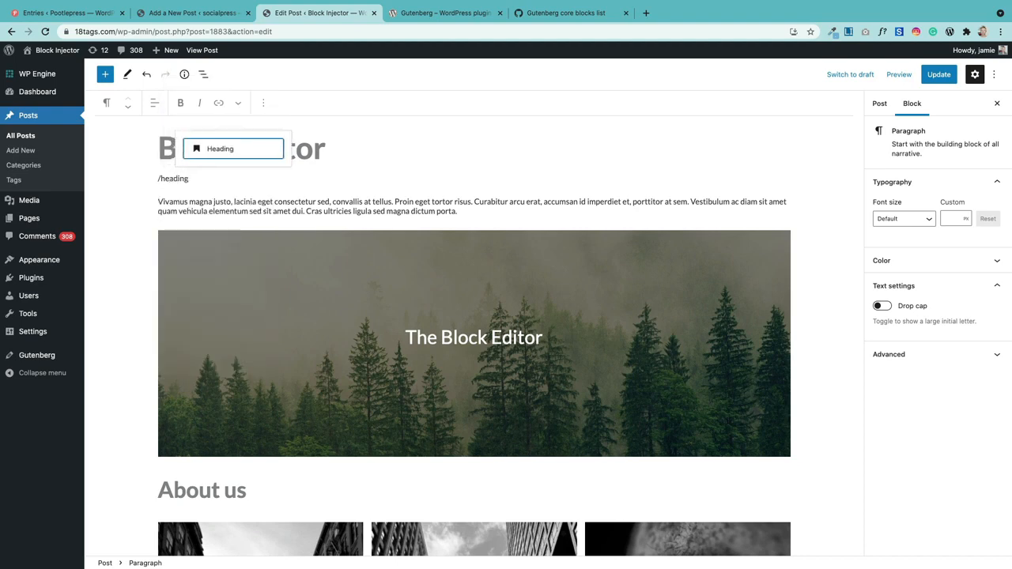
pyautogui.press('Return')
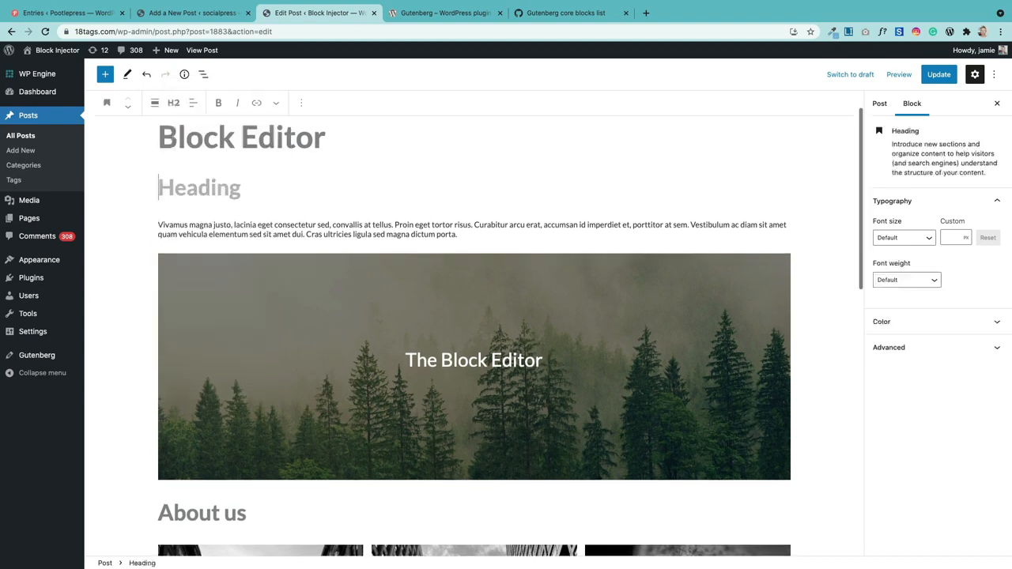
pyautogui.write('About us')
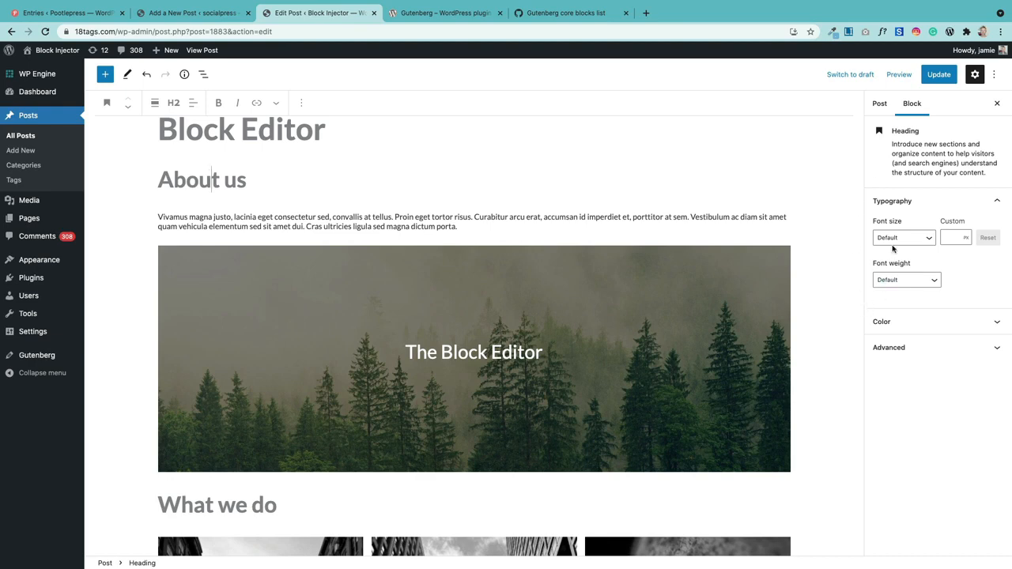
# Select the paragraph, the cover image and the "What we do" heading in turn to examine each block's settings.
pyautogui.click(578, 217)
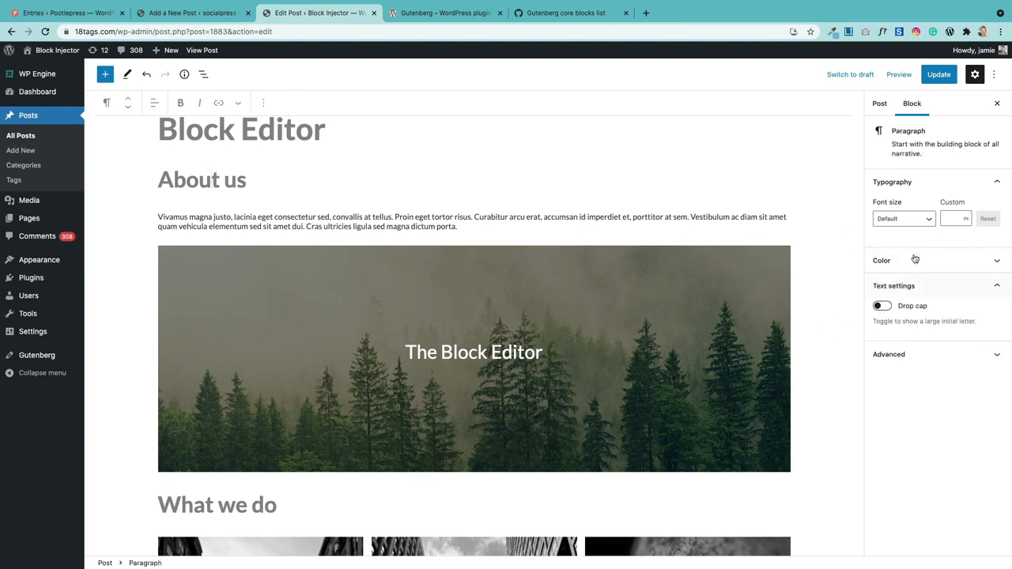
pyautogui.click(653, 266)
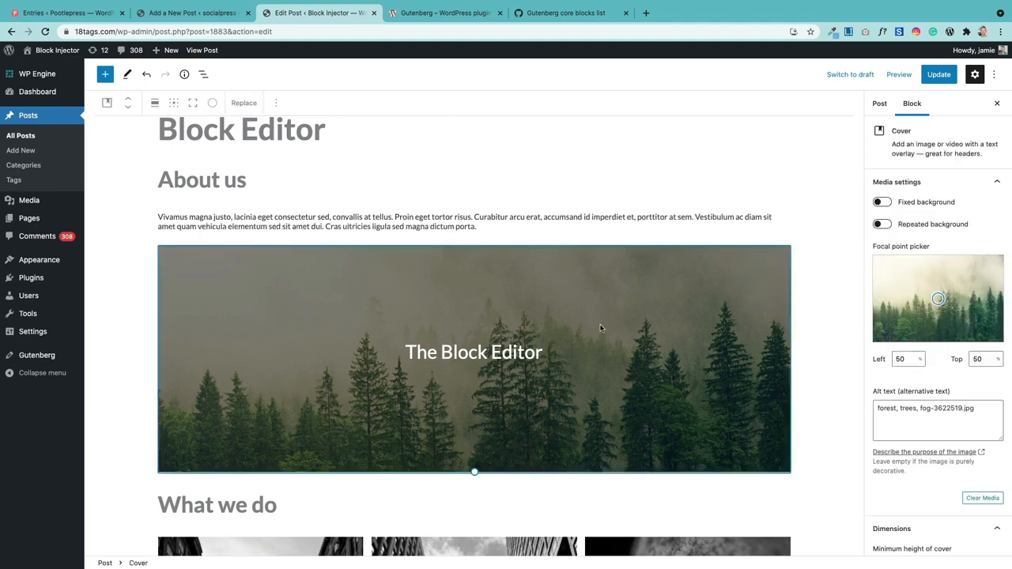
pyautogui.scroll(-2, 467, 453)
pyautogui.click(286, 434)
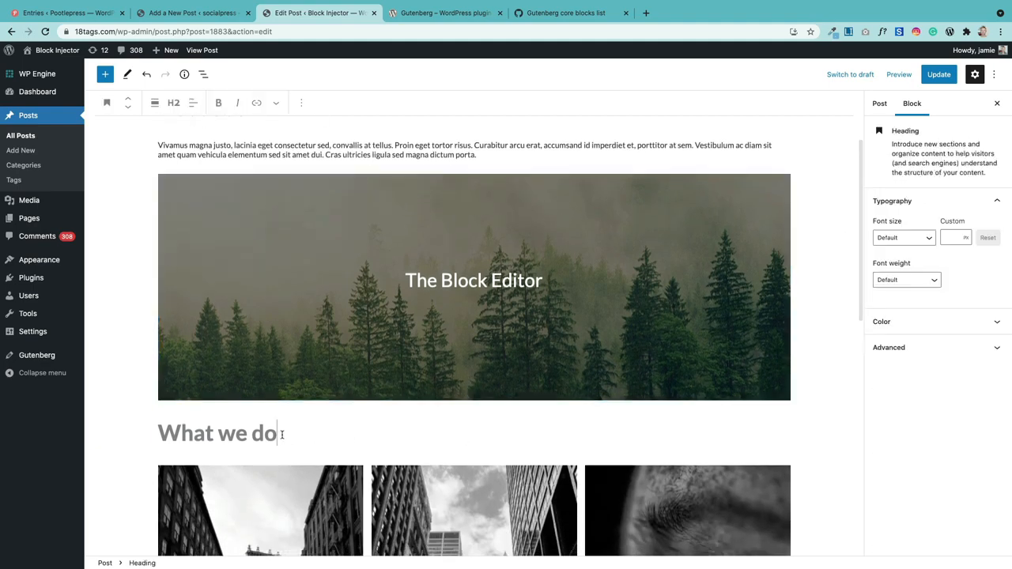
# Set the "About us" heading's font size to Medium and its text color to yellow.
pyautogui.click(301, 488)
pyautogui.scroll(2, 325, 259)
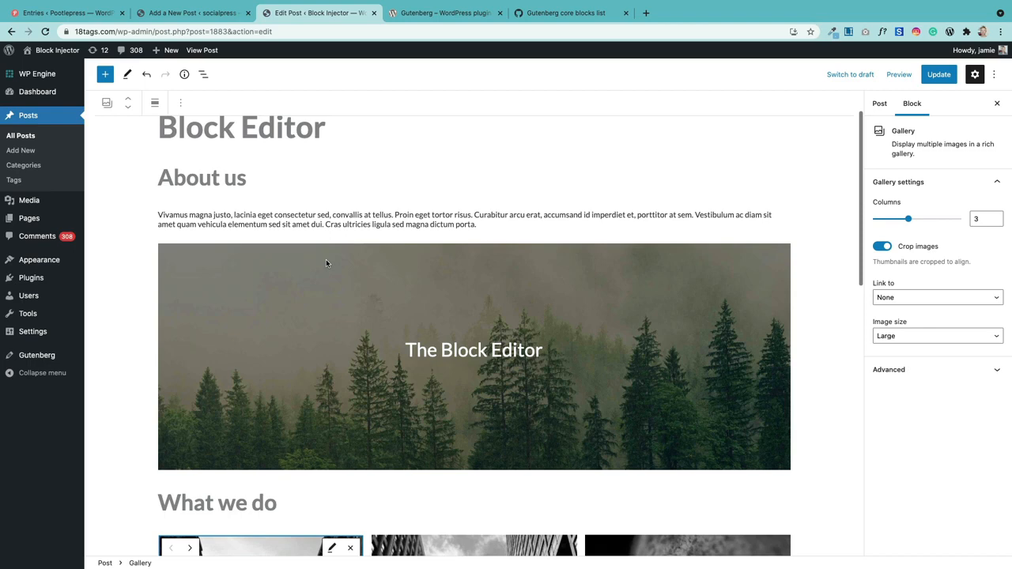
pyautogui.click(221, 179)
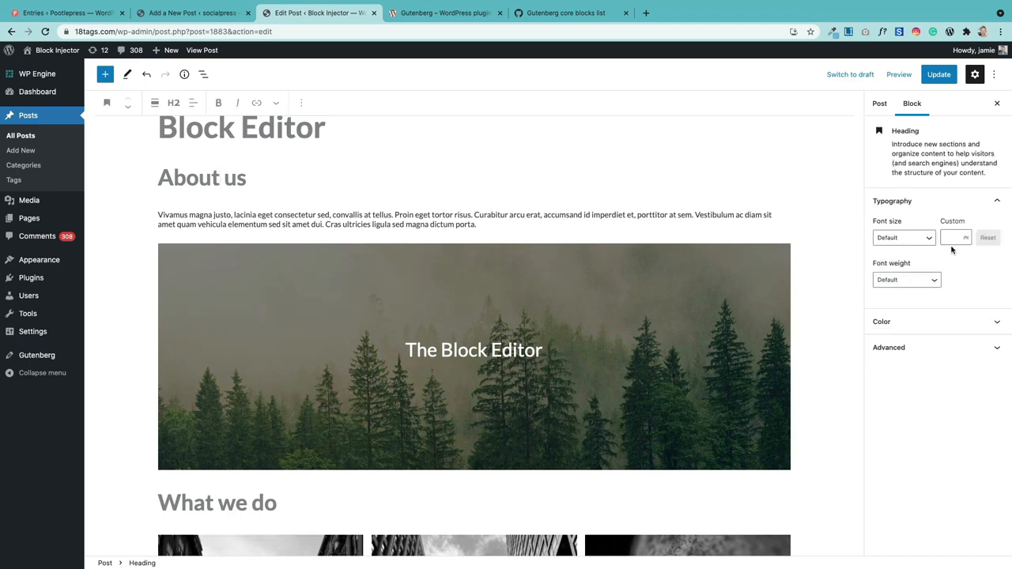
pyautogui.click(922, 243)
pyautogui.click(894, 343)
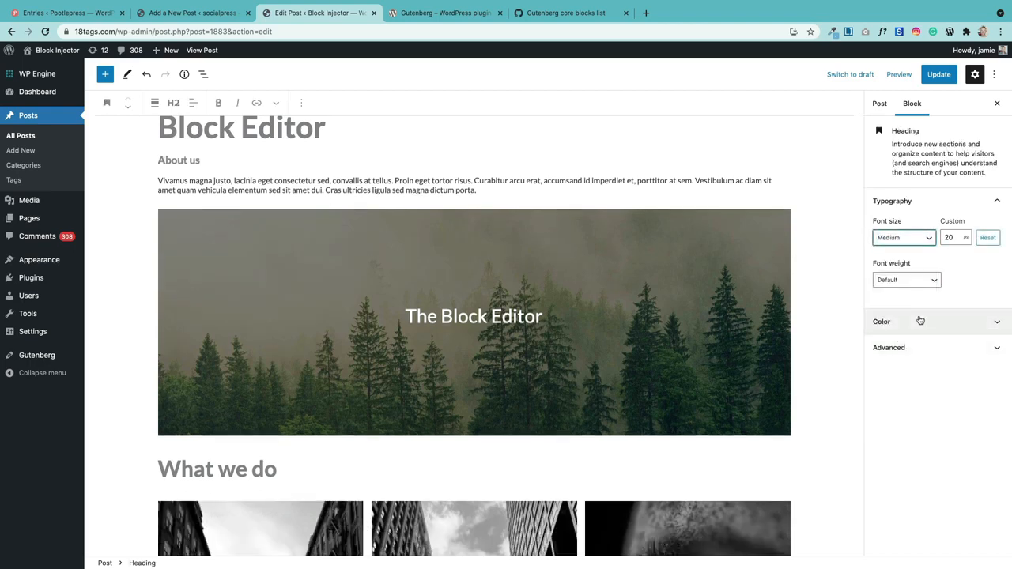
pyautogui.click(917, 321)
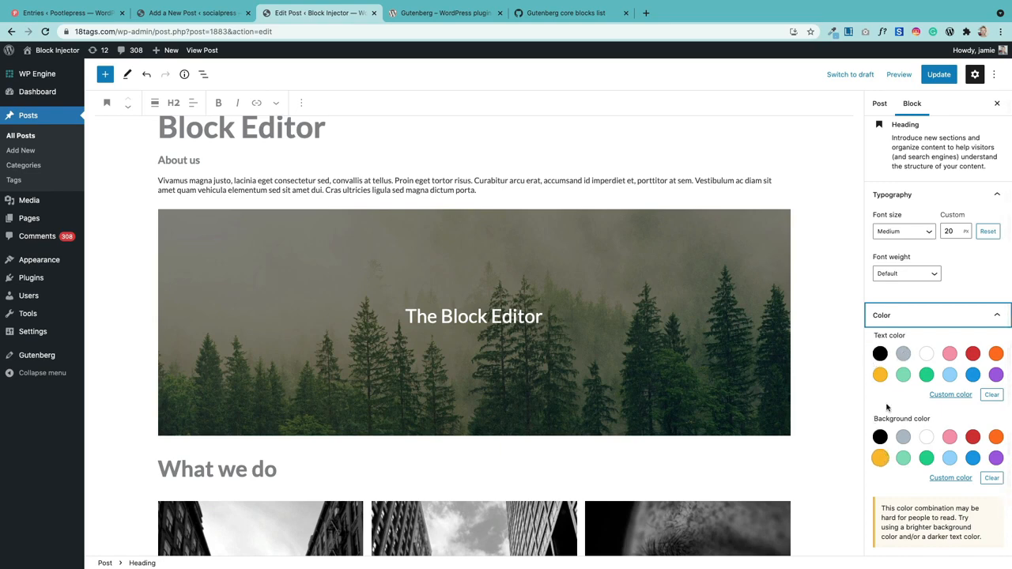
pyautogui.click(881, 376)
# Move the cover image's focal point to 60% left and 41% top, and turn on its fixed background.
pyautogui.click(594, 222)
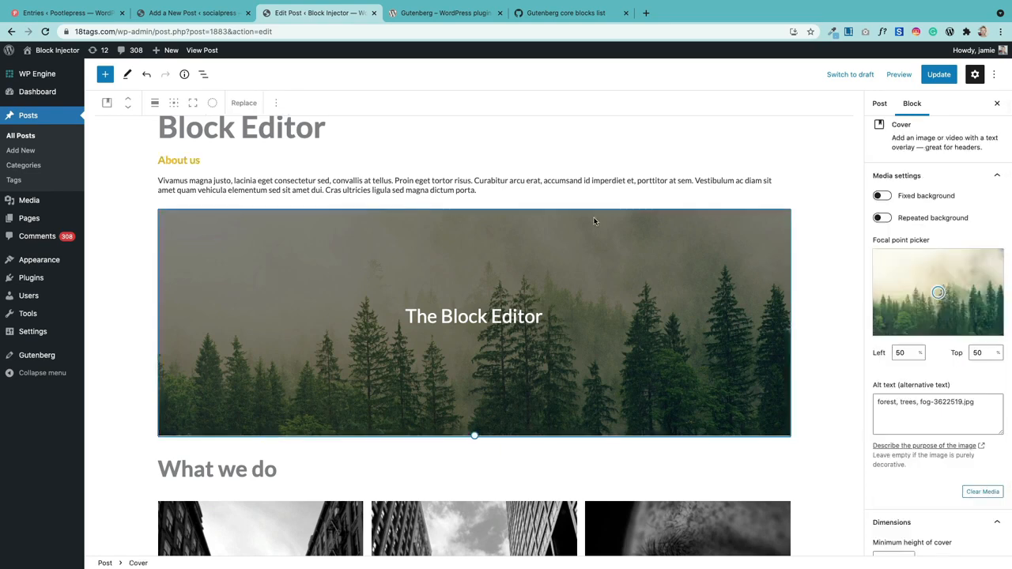
pyautogui.moveTo(937, 292)
pyautogui.mouseDown()
pyautogui.moveTo(940, 314)
pyautogui.moveTo(951, 284)
pyautogui.mouseUp()
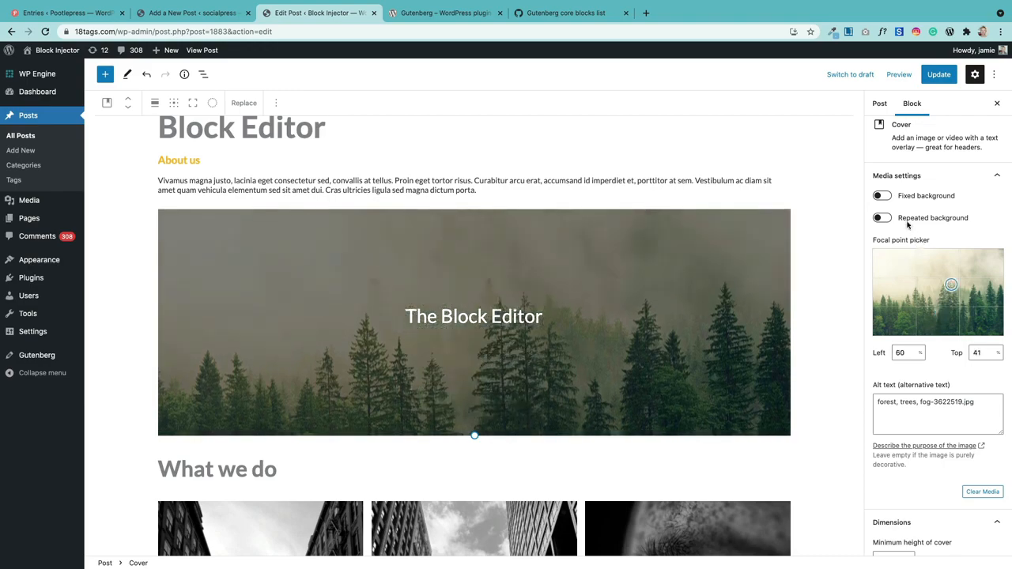
pyautogui.click(885, 196)
pyautogui.scroll(-3, 712, 323)
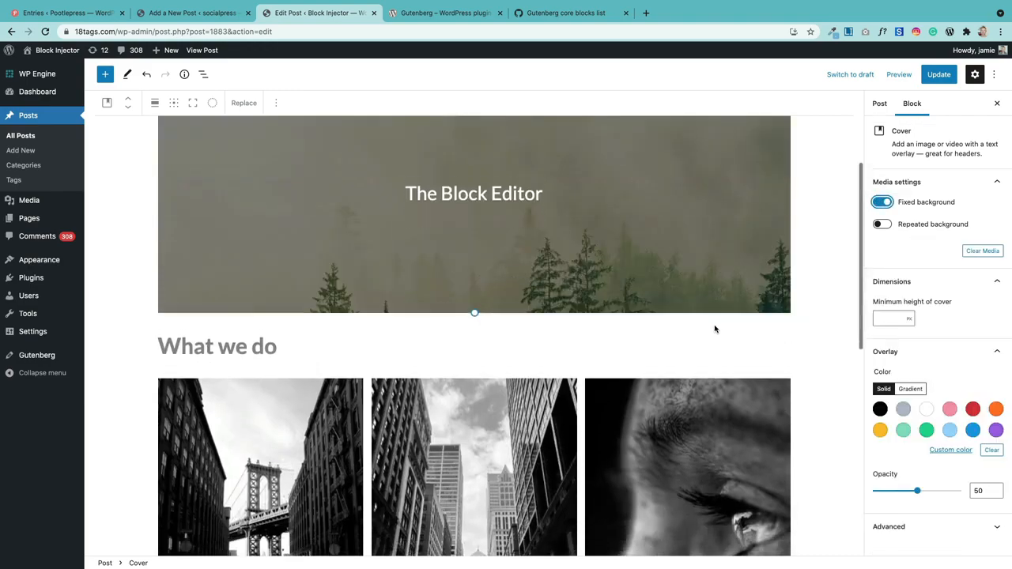
pyautogui.scroll(4, 716, 330)
pyautogui.scroll(-1, 714, 329)
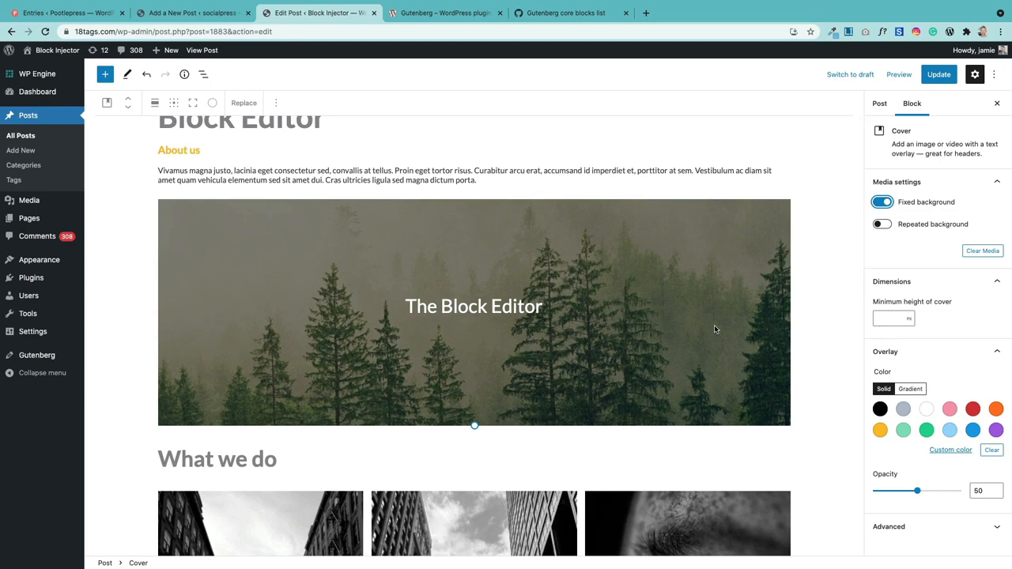
# Enable the Top toolbar view option and select the paragraph below the "About us" heading.
pyautogui.click(530, 169)
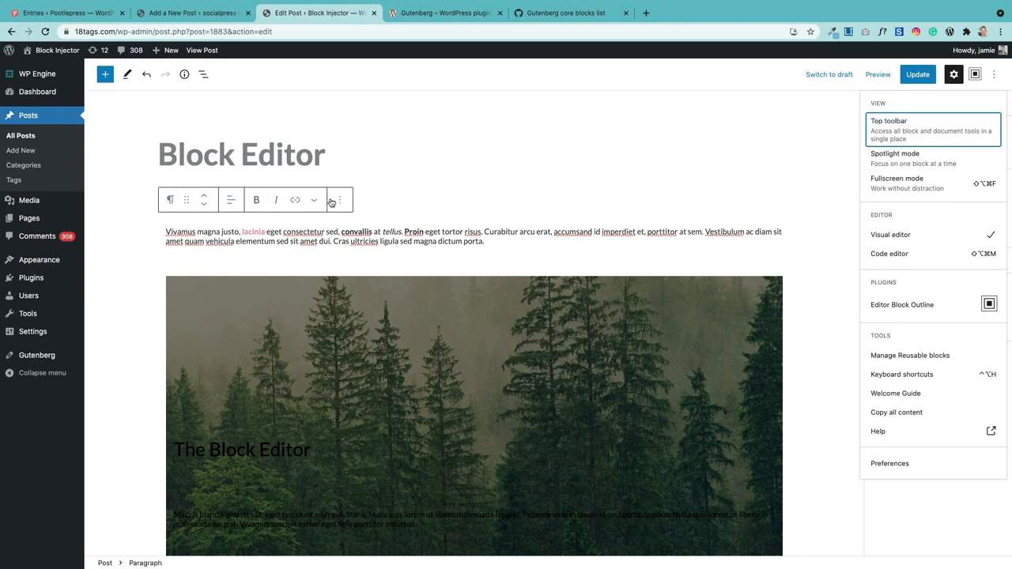
pyautogui.click(995, 75)
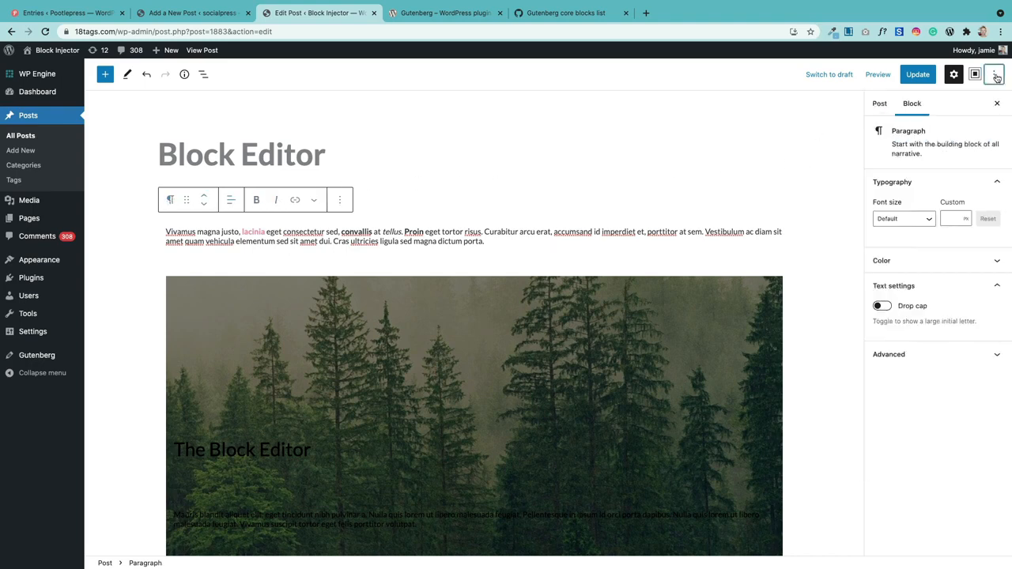
pyautogui.click(995, 75)
pyautogui.click(906, 132)
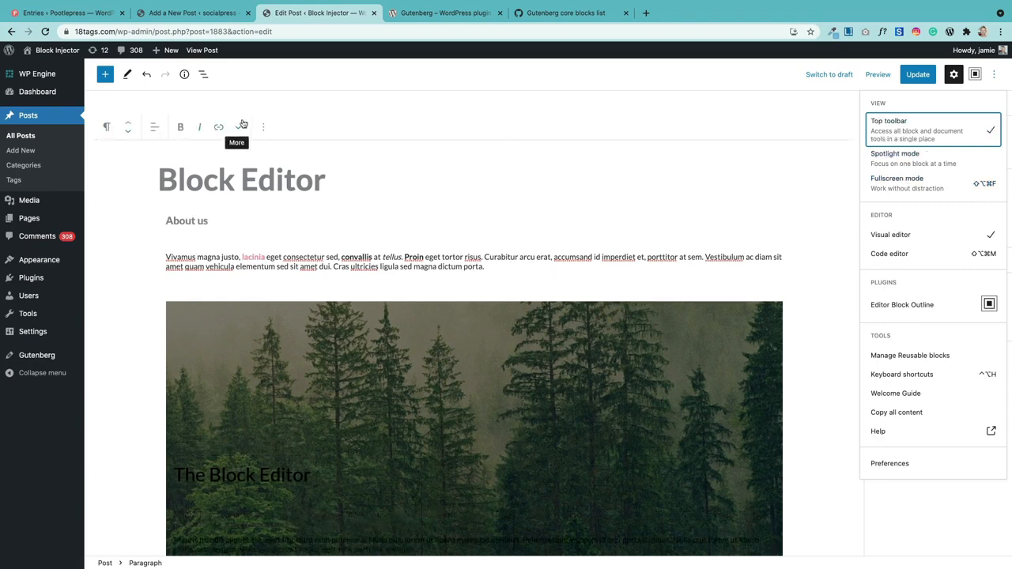
pyautogui.click(291, 252)
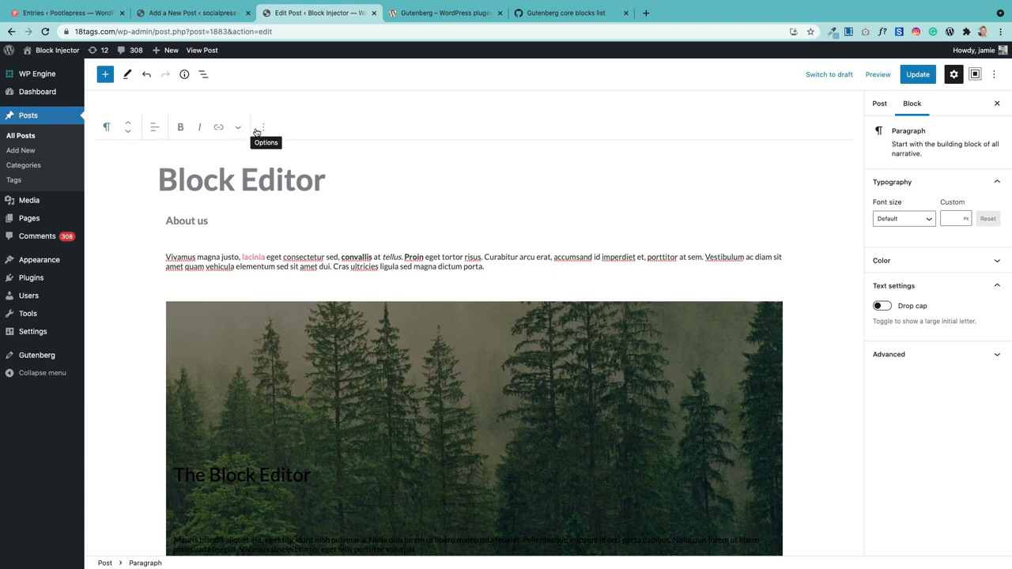
# Center the paragraph below "About us" and make its word "consectetur" bold.
pyautogui.click(155, 129)
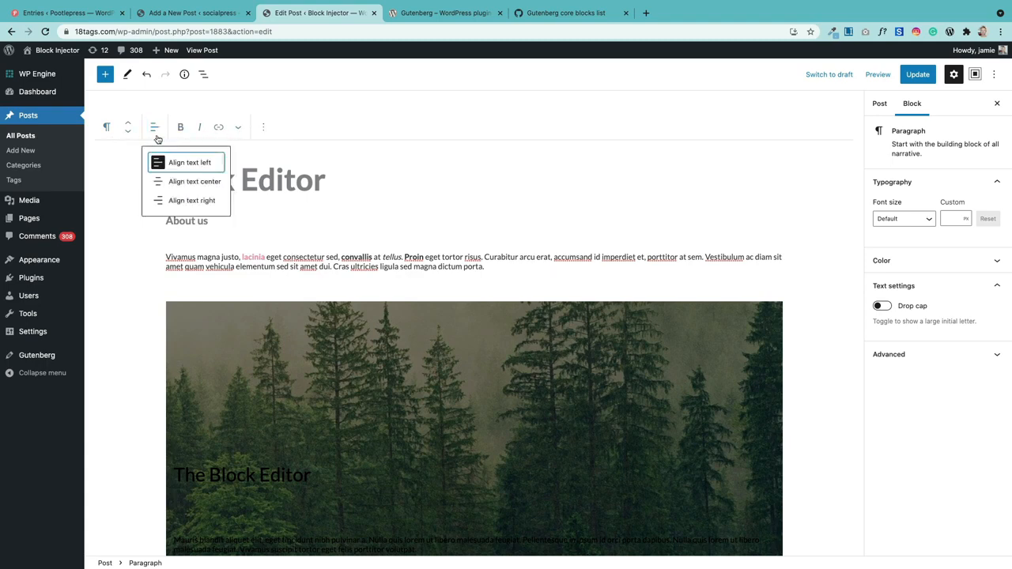
pyautogui.click(181, 181)
pyautogui.doubleClick(288, 256)
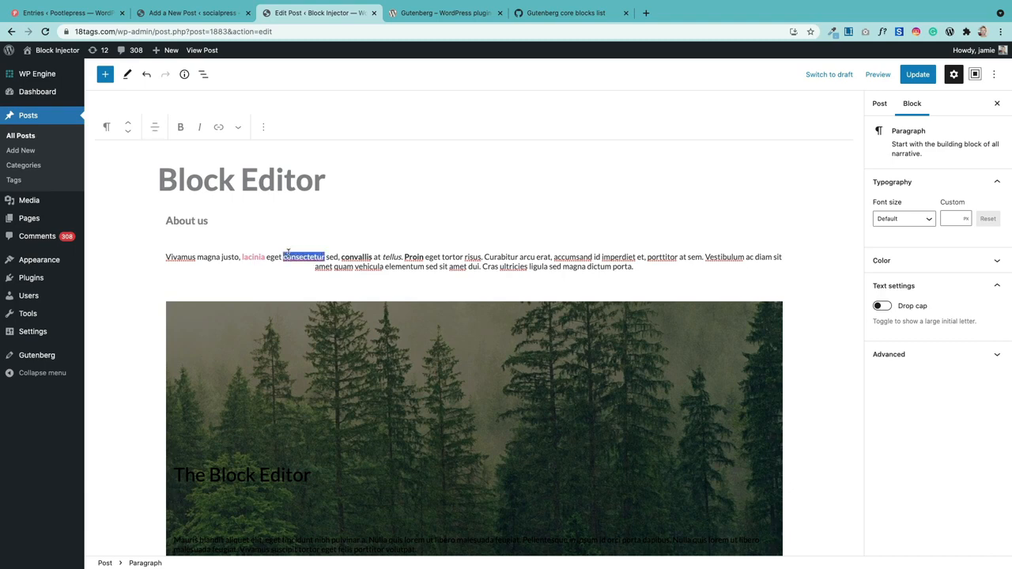
pyautogui.click(180, 129)
# Change the text color of the word "convallis" in the paragraph to purple.
pyautogui.doubleClick(351, 256)
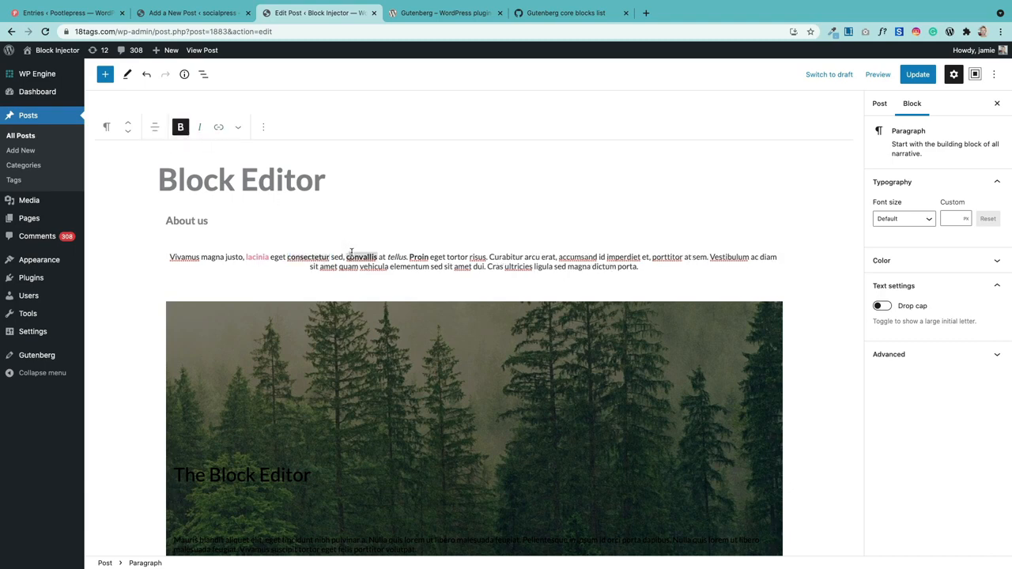
pyautogui.click(220, 130)
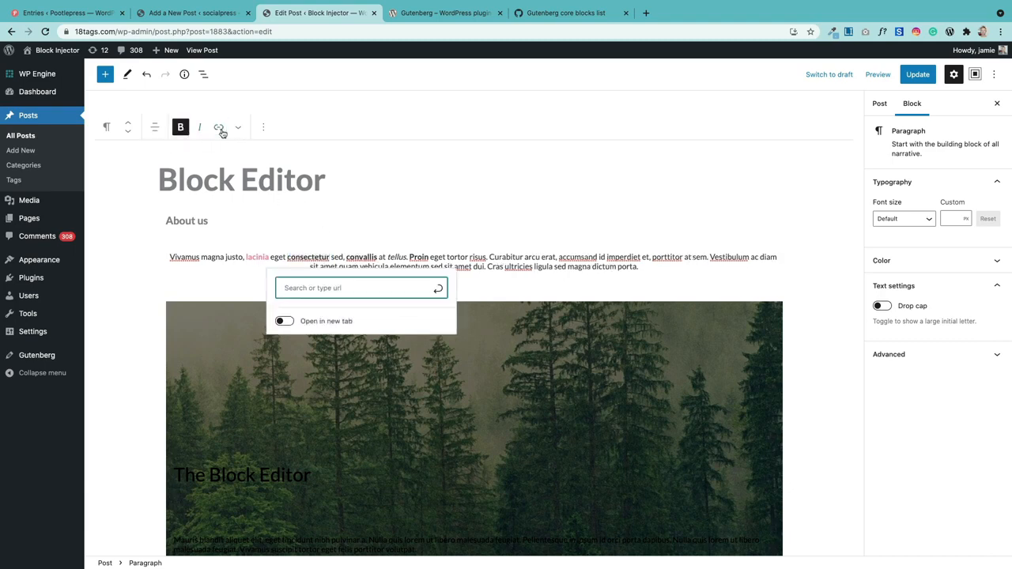
pyautogui.click(237, 128)
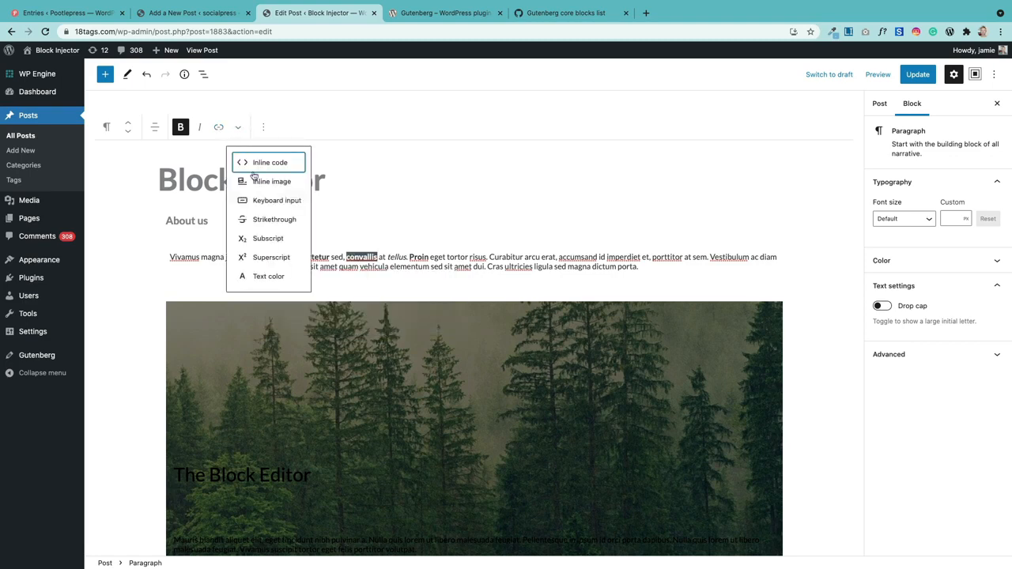
pyautogui.click(264, 275)
pyautogui.click(340, 328)
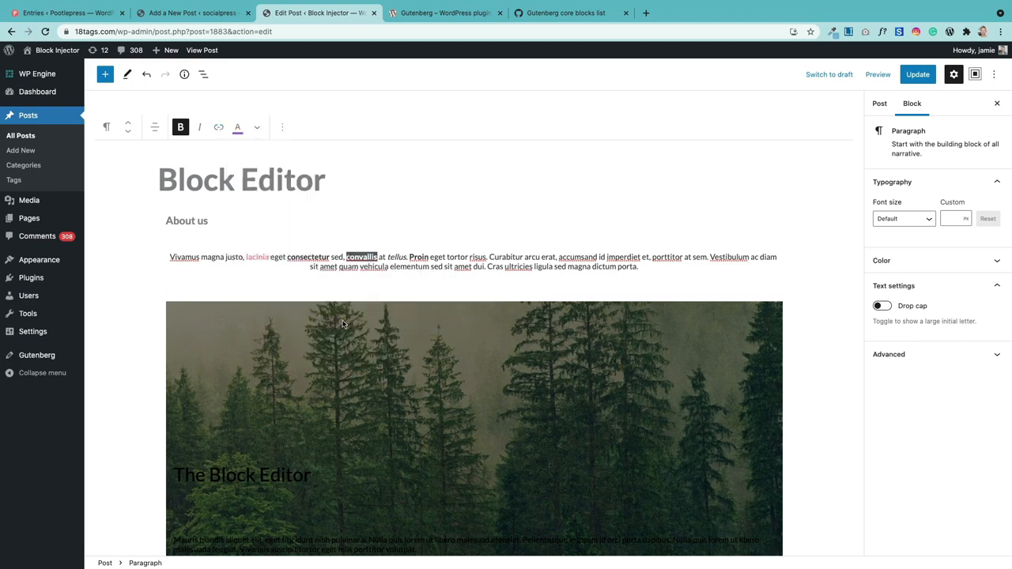
pyautogui.click(292, 257)
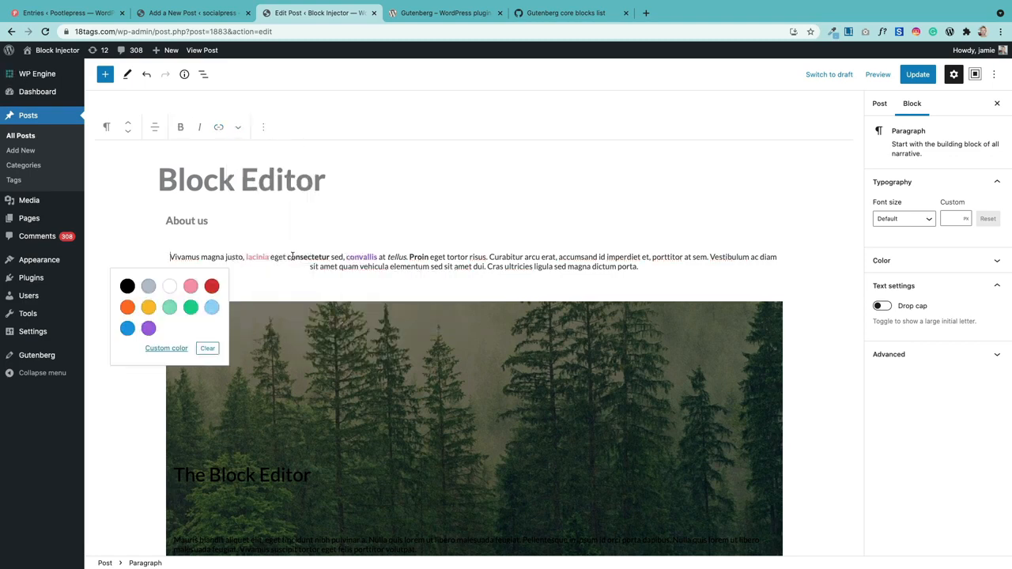
# Set the cover block's content position to top center and open its options for replacing the media.
pyautogui.click(301, 314)
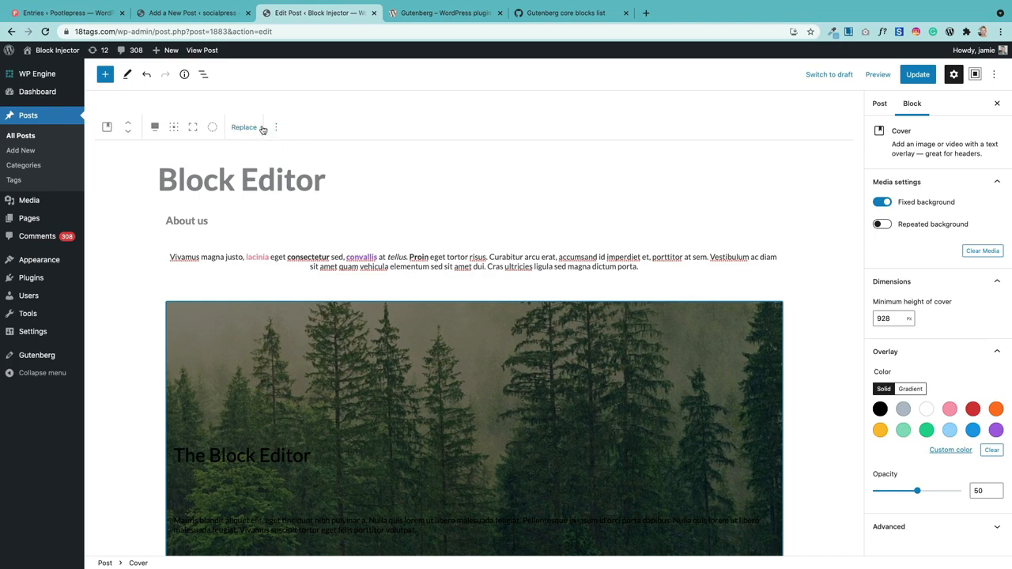
pyautogui.click(155, 126)
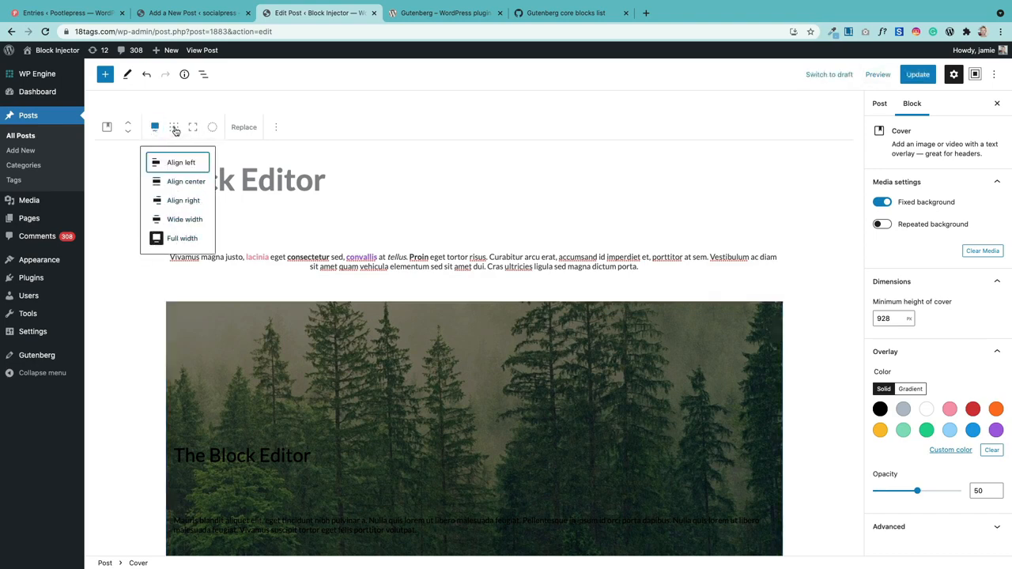
pyautogui.click(175, 129)
pyautogui.click(190, 161)
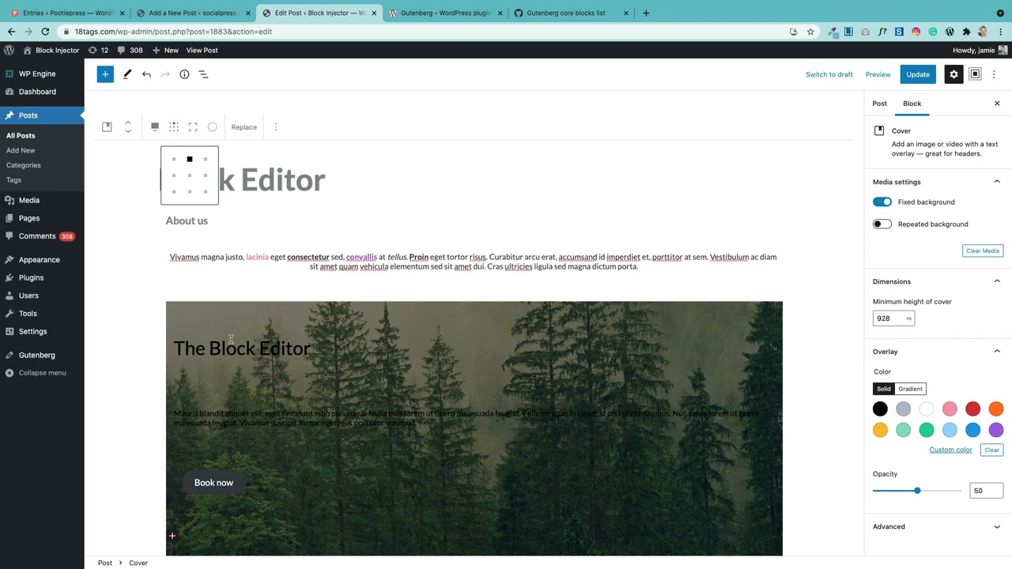
pyautogui.click(242, 128)
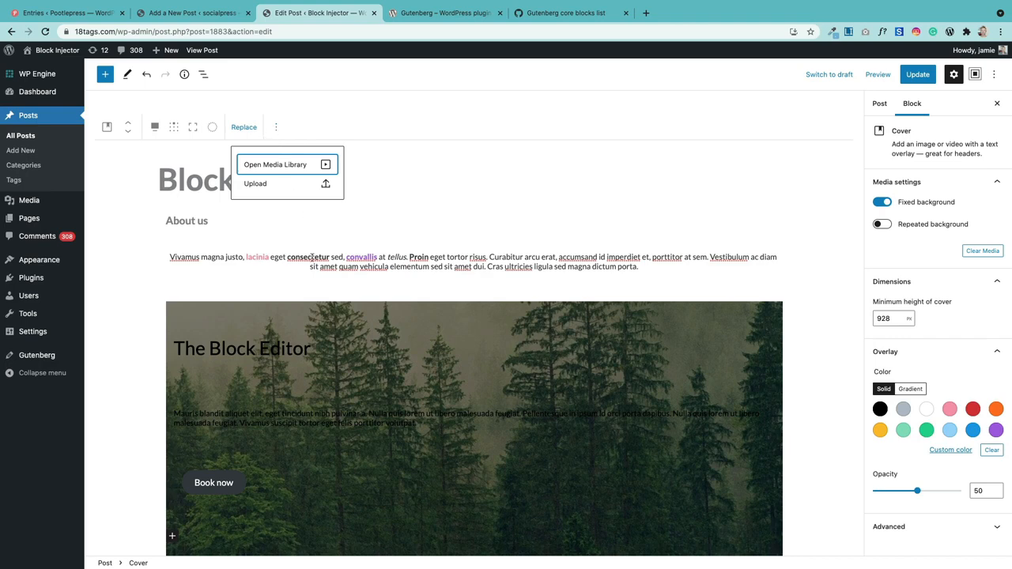
# Switch the selection between the paragraph and the cover block to compare their toolbars.
pyautogui.click(312, 257)
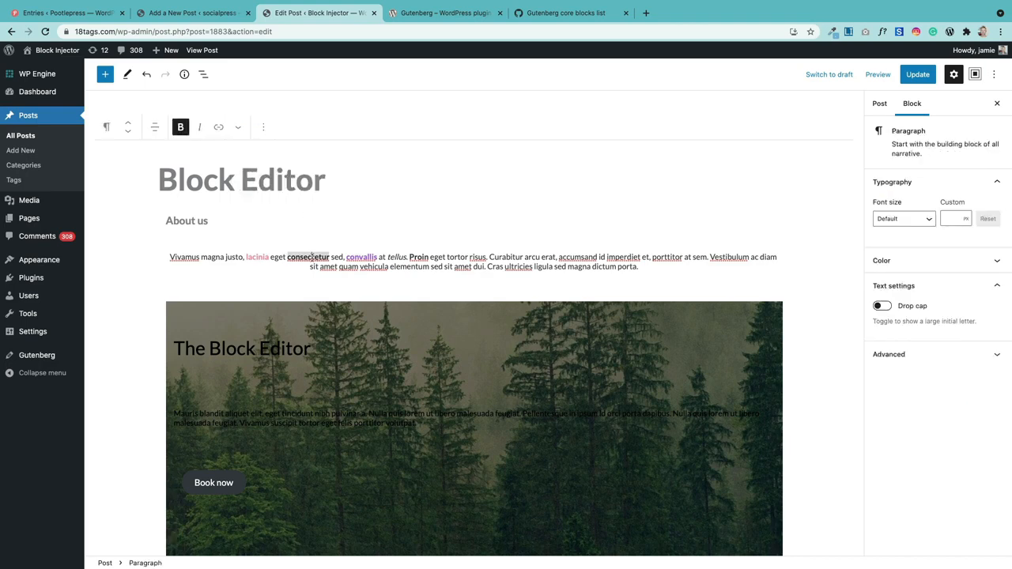
pyautogui.click(321, 307)
pyautogui.click(334, 257)
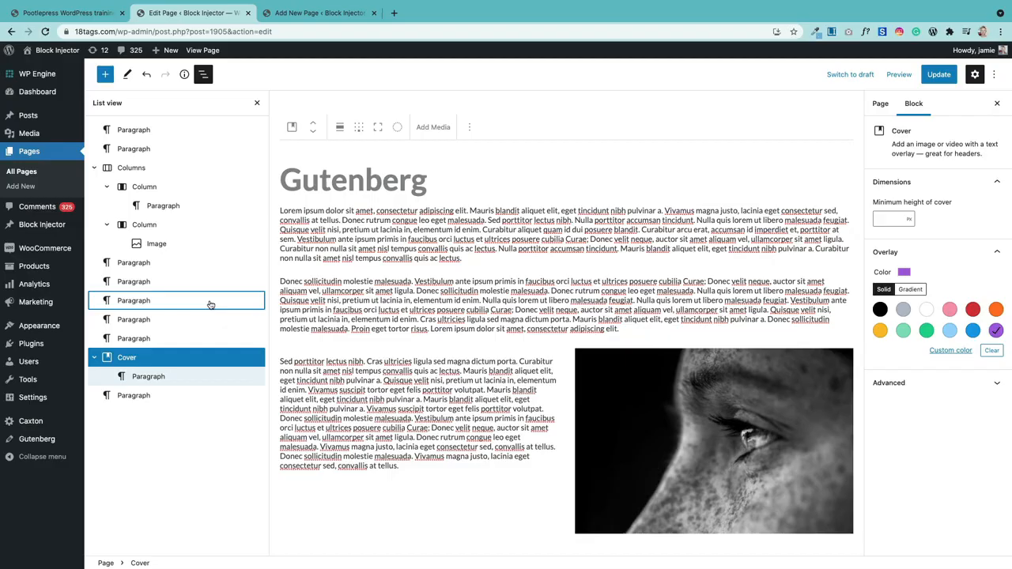
# Move the Cover block to the top of the Gutenberg page's block list, above the first paragraph.
pyautogui.click(370, 221)
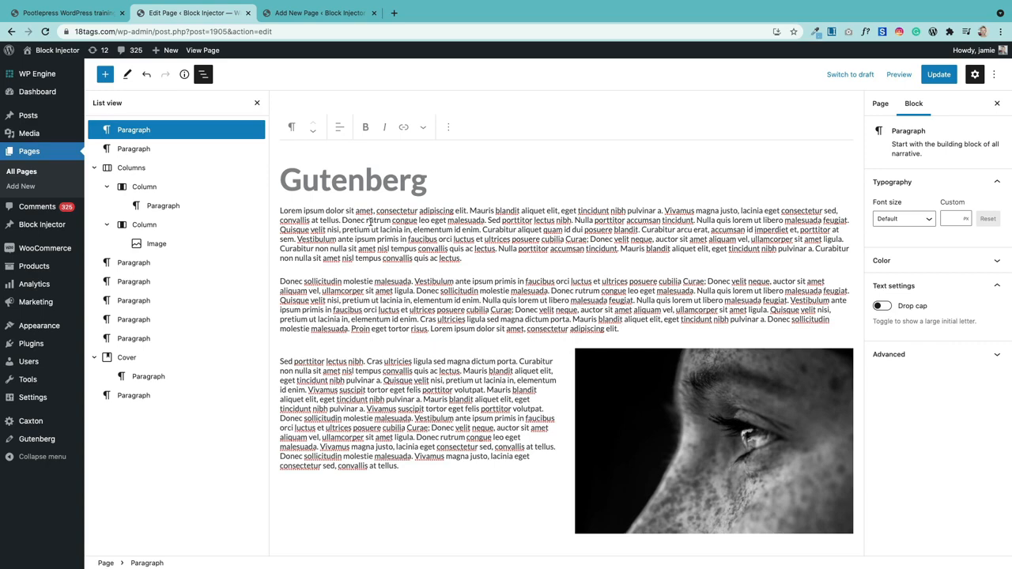
pyautogui.click(204, 76)
pyautogui.click(204, 75)
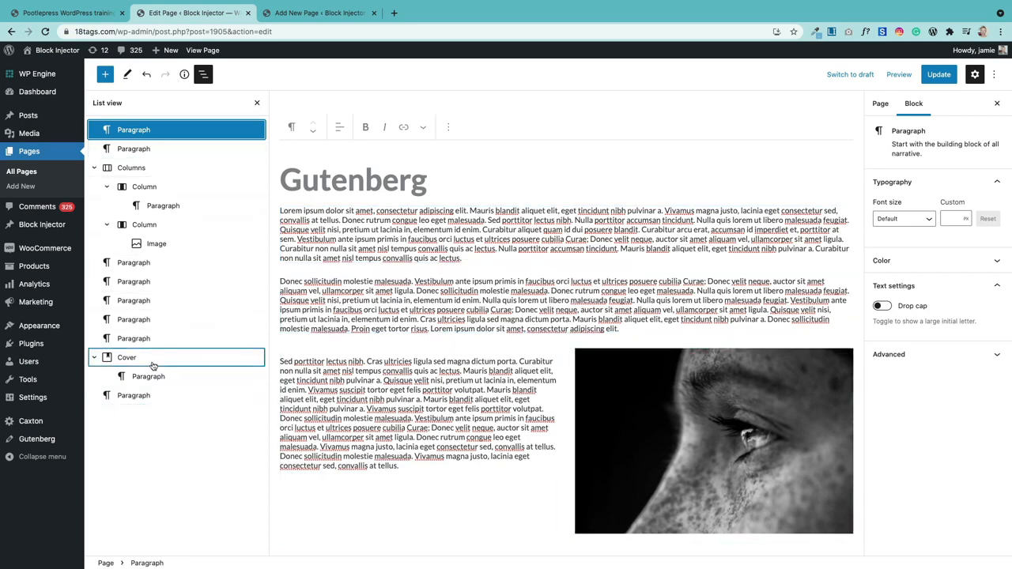
pyautogui.moveTo(154, 365); pyautogui.dragTo(158, 125)
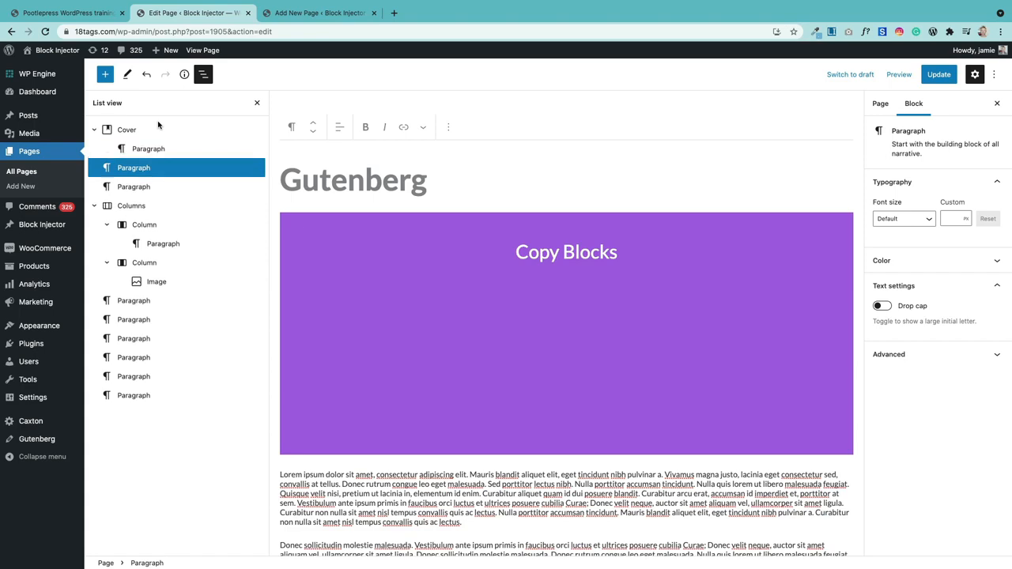
# Select the paragraph beside the eye image and go up to its parent Columns block.
pyautogui.scroll(-5, 355, 371)
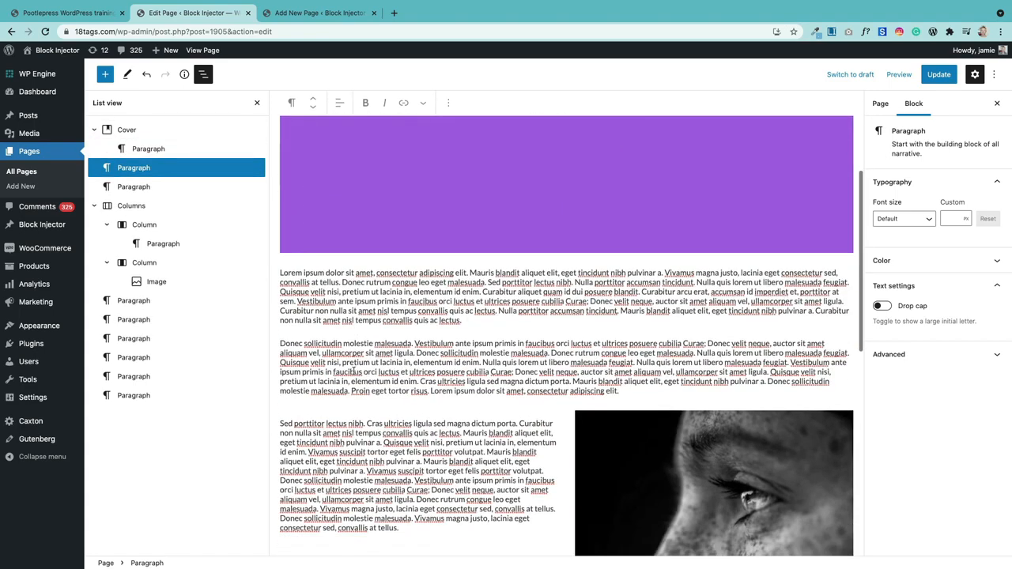
pyautogui.scroll(-6, 353, 372)
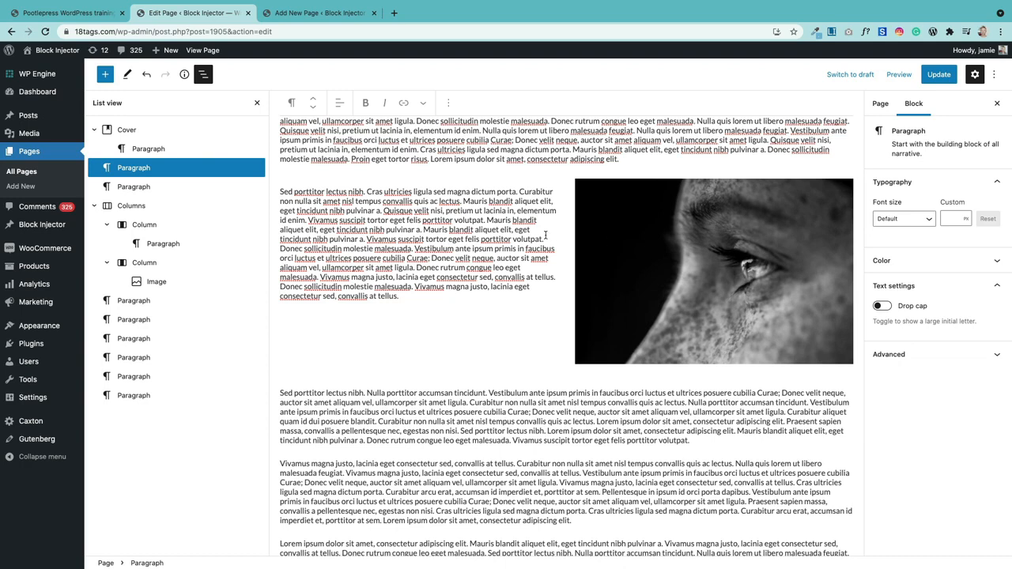
pyautogui.click(509, 229)
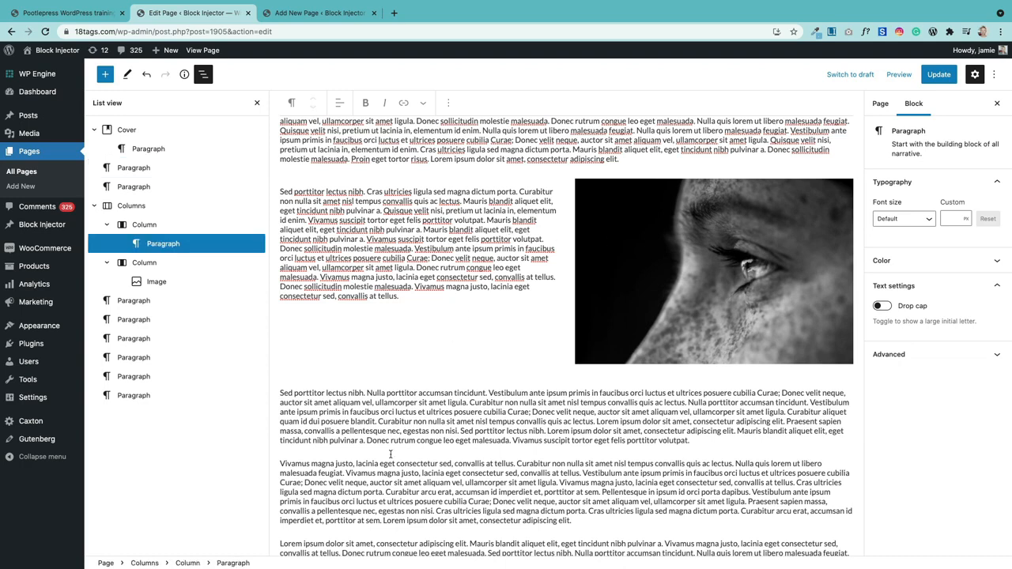
pyautogui.click(145, 563)
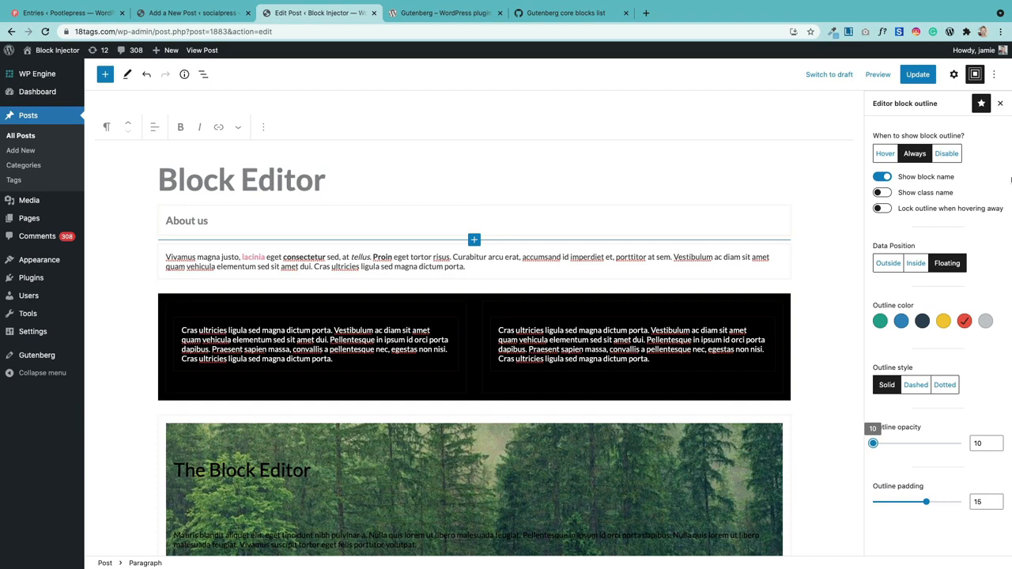
# Replace the block outline options with the block settings and open the List view of the Block Editor post.
pyautogui.click(954, 74)
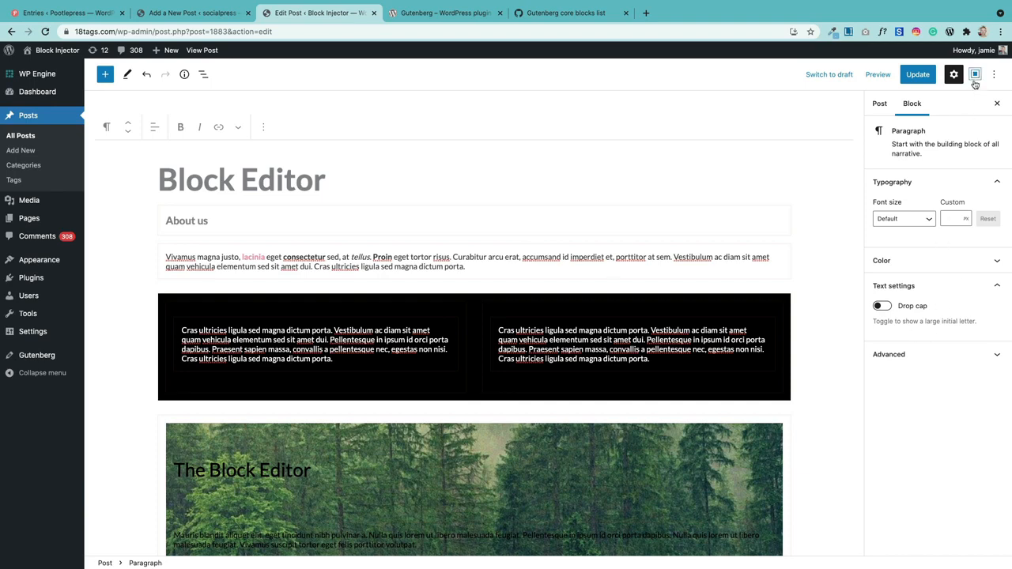
pyautogui.scroll(-2, 466, 288)
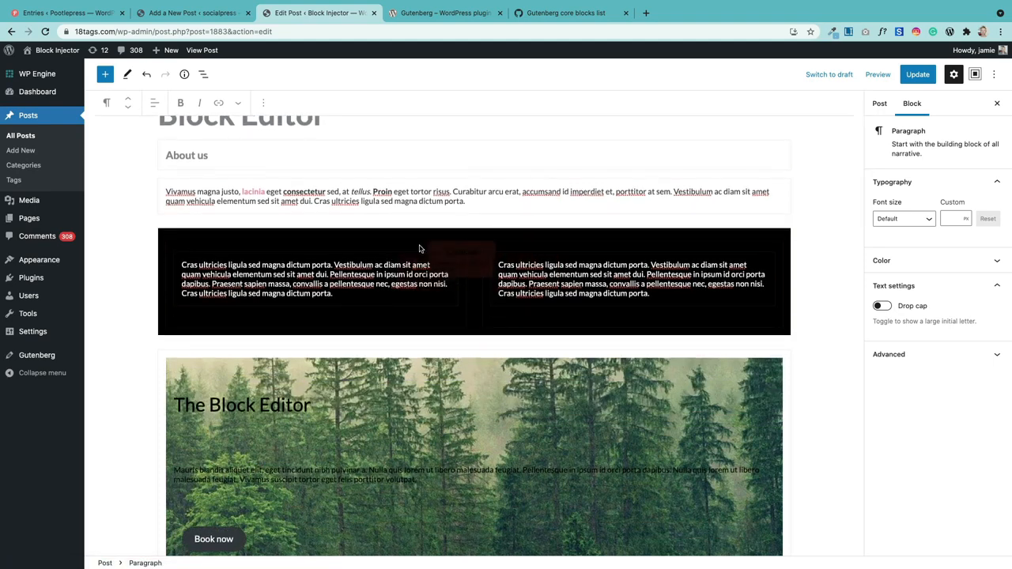
pyautogui.click(203, 76)
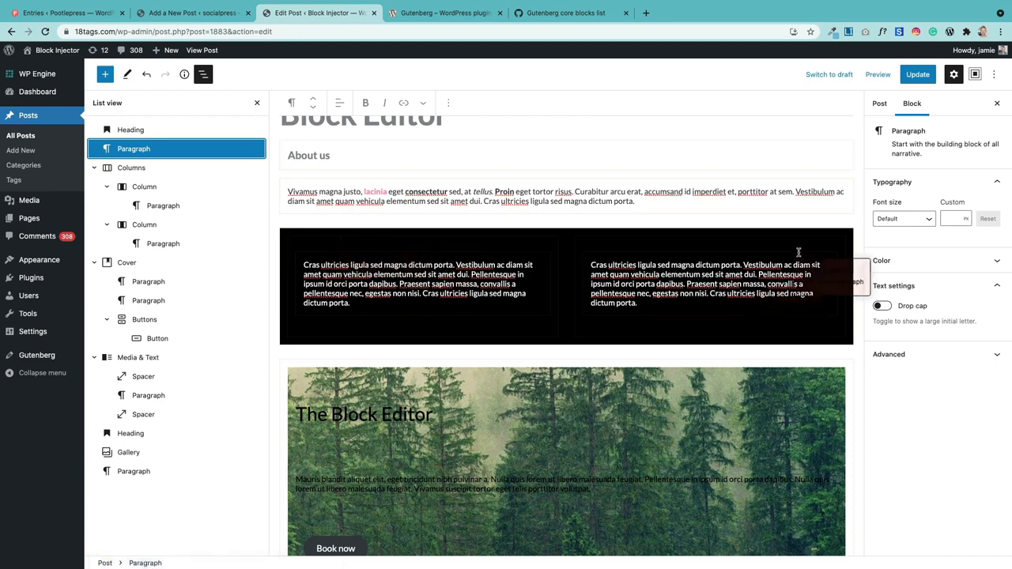
# Open the editor block outline options and raise the outline opacity to 100.
pyautogui.click(975, 74)
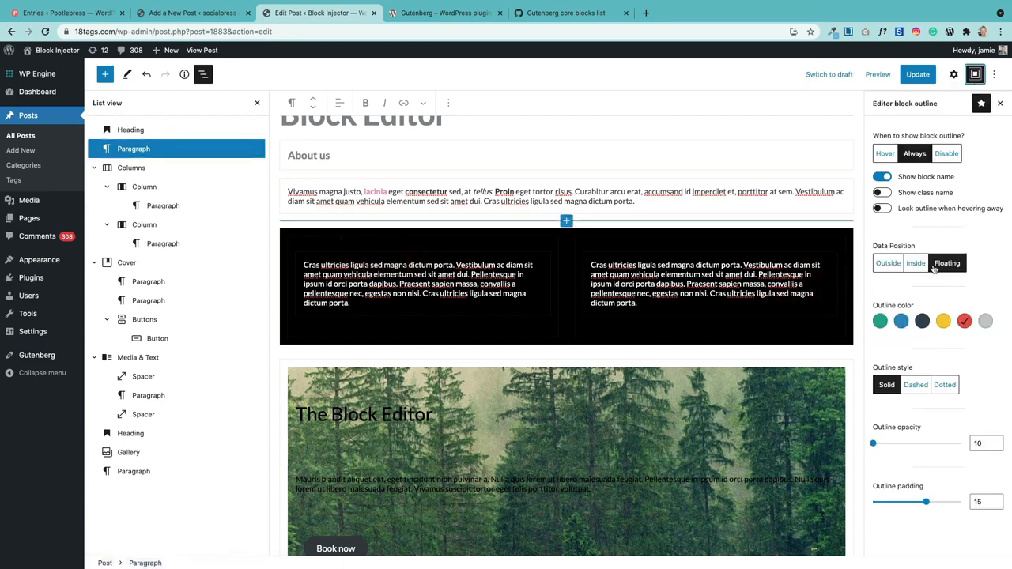
pyautogui.moveTo(878, 446); pyautogui.dragTo(978, 443)
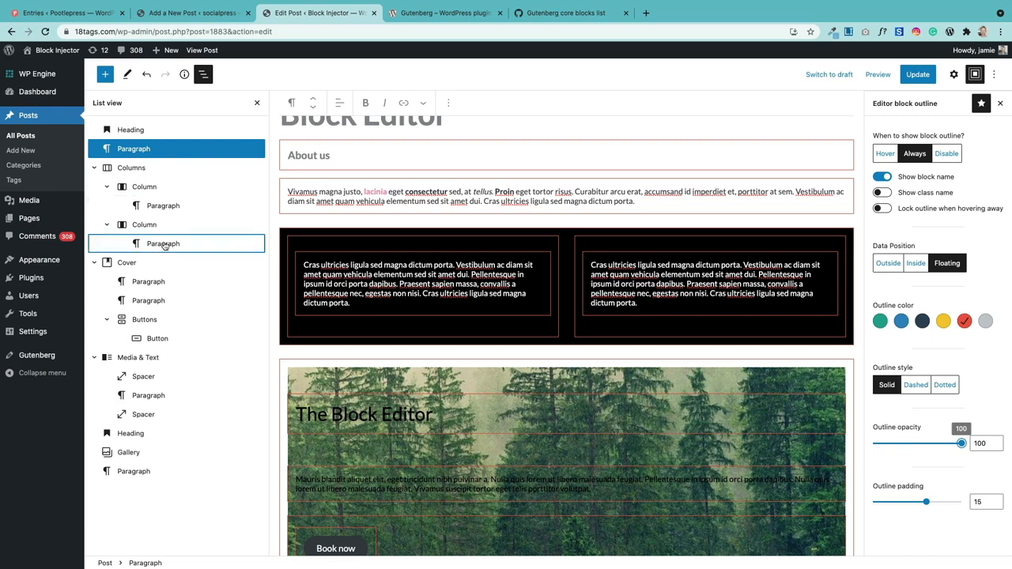
# Add an Image block below the paragraph in the second column using the slash command "/image".
pyautogui.click(644, 302)
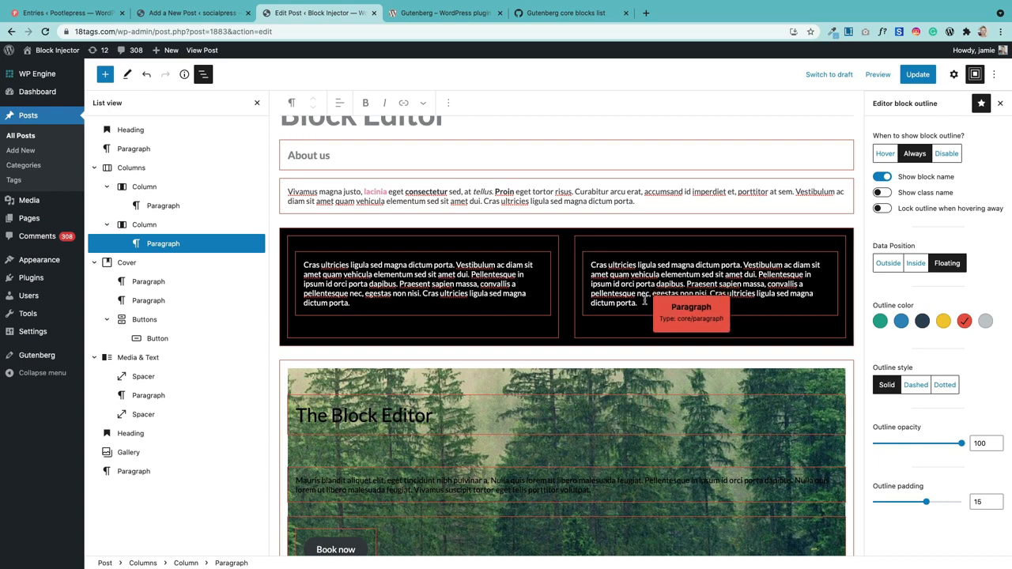
pyautogui.press('Return')
pyautogui.write('/')
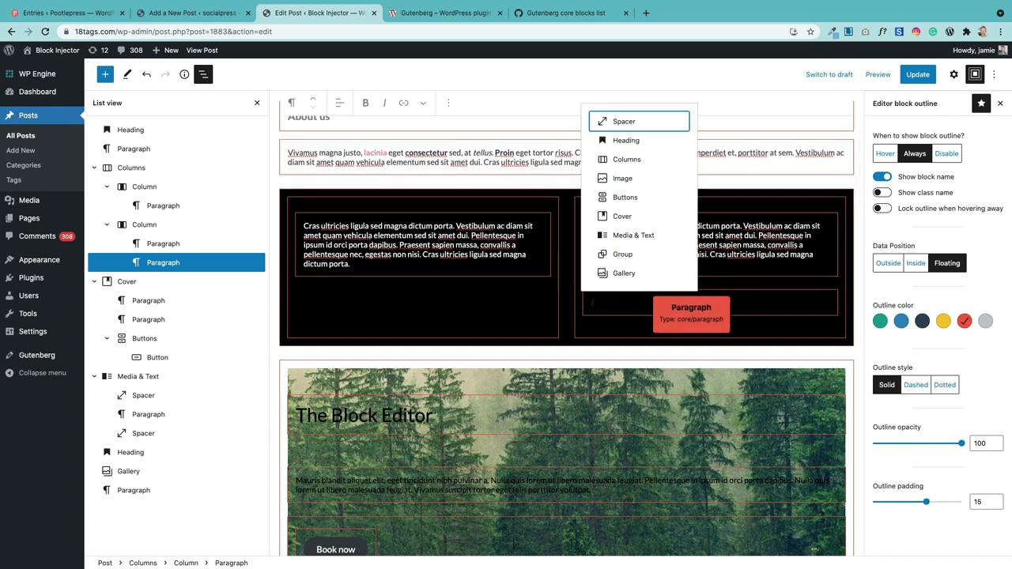
pyautogui.write('image')
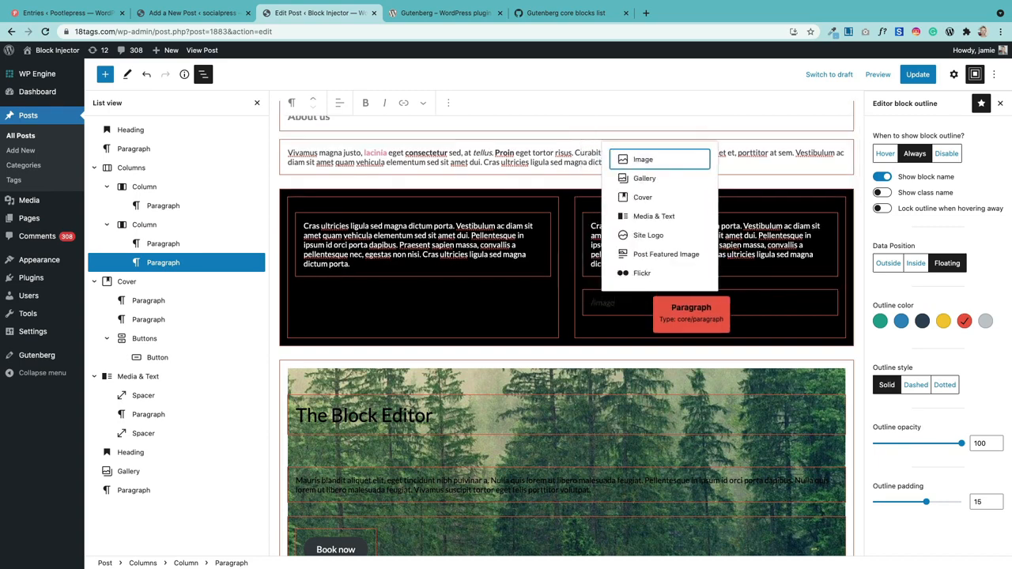
pyautogui.click(642, 161)
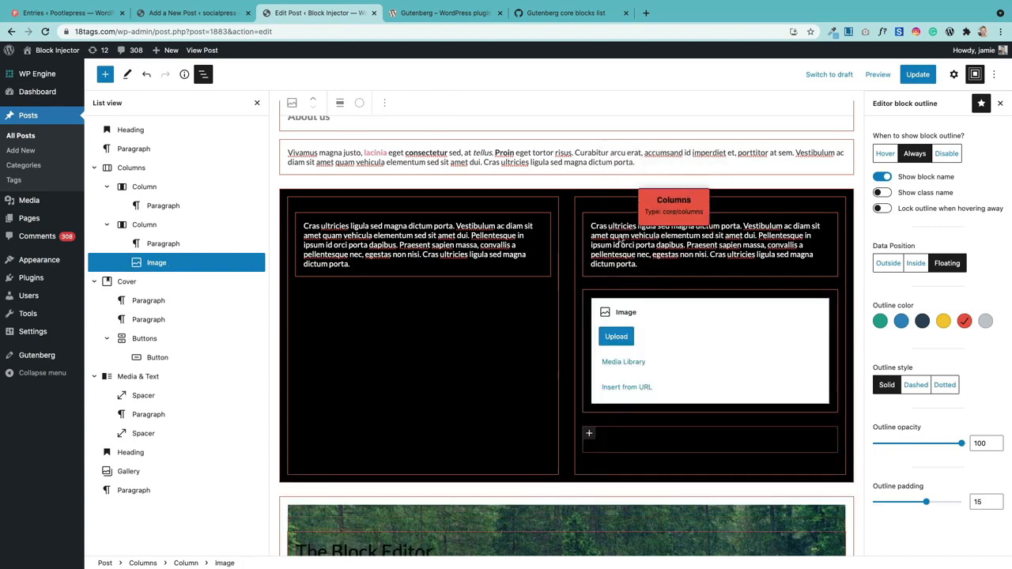
# Fill the Image block with the black-and-white eye photo from the Media Library and move it above the column's paragraph in List view.
pyautogui.click(614, 363)
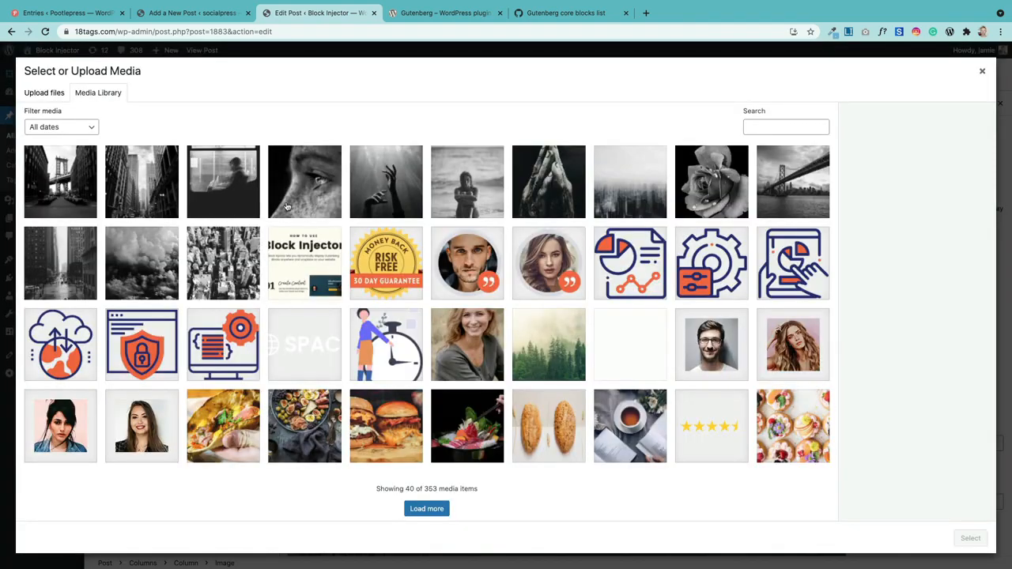
pyautogui.click(287, 207)
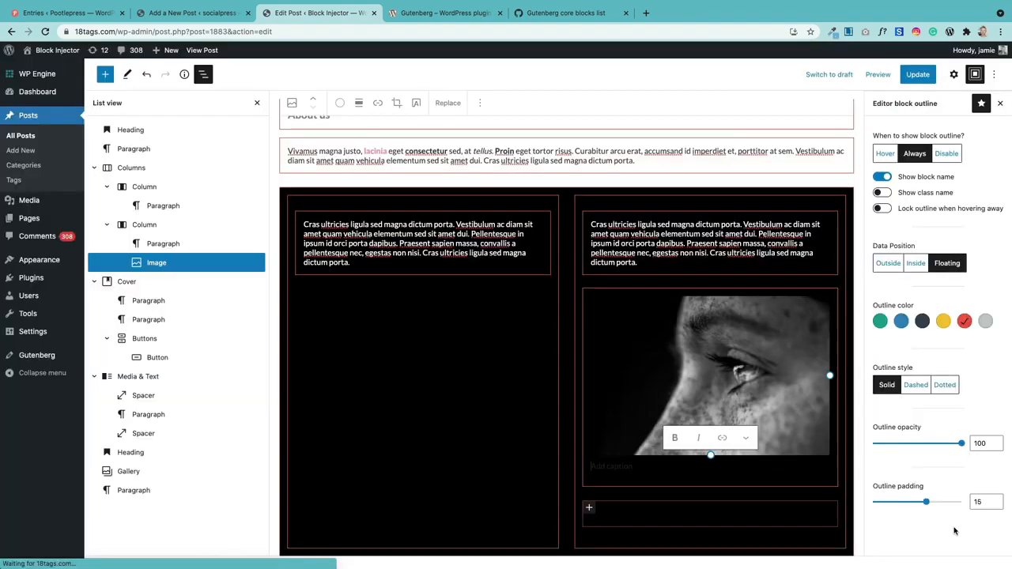
pyautogui.click(970, 538)
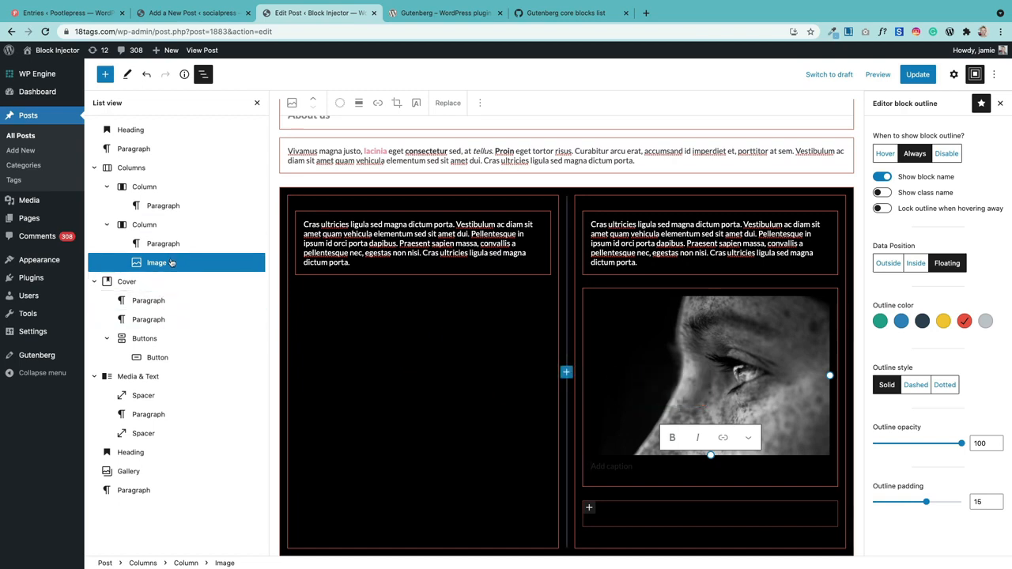
pyautogui.moveTo(170, 264); pyautogui.dragTo(170, 244)
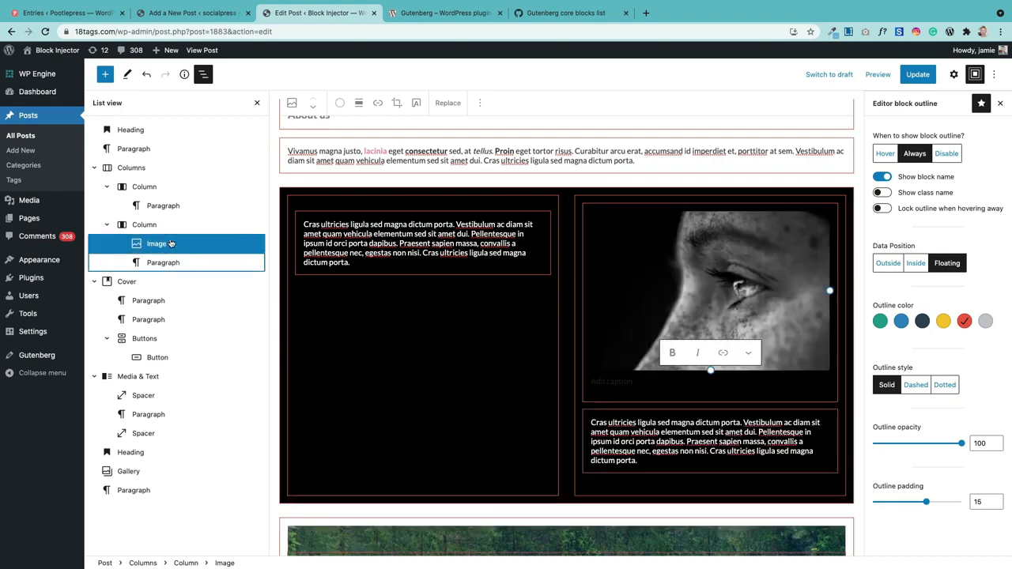
# Look over the Columns and Cover sections of the post, selecting the Cover and Media & Text blocks in List view.
pyautogui.scroll(-3, 452, 385)
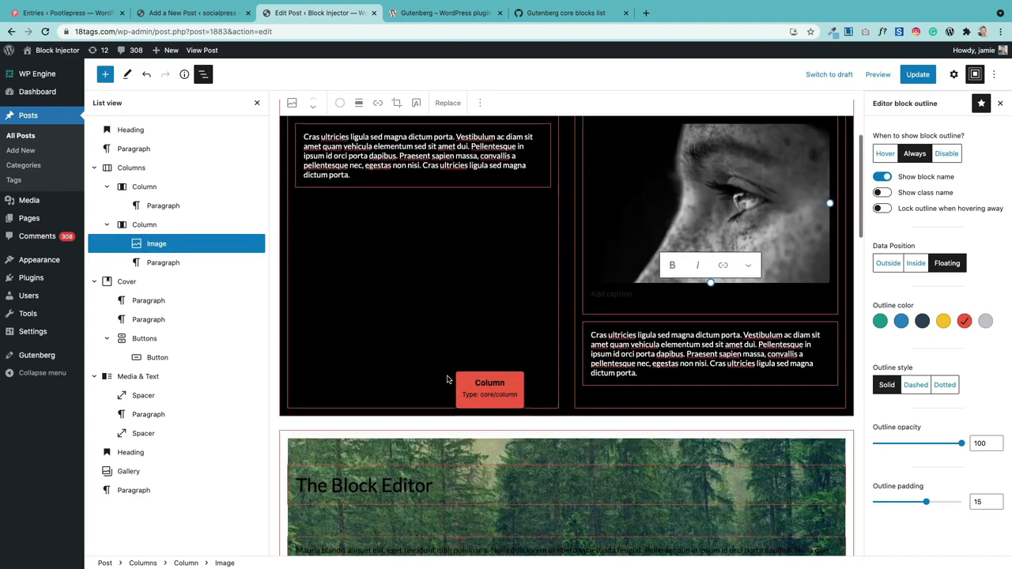
pyautogui.scroll(3, 447, 380)
pyautogui.scroll(-2, 446, 379)
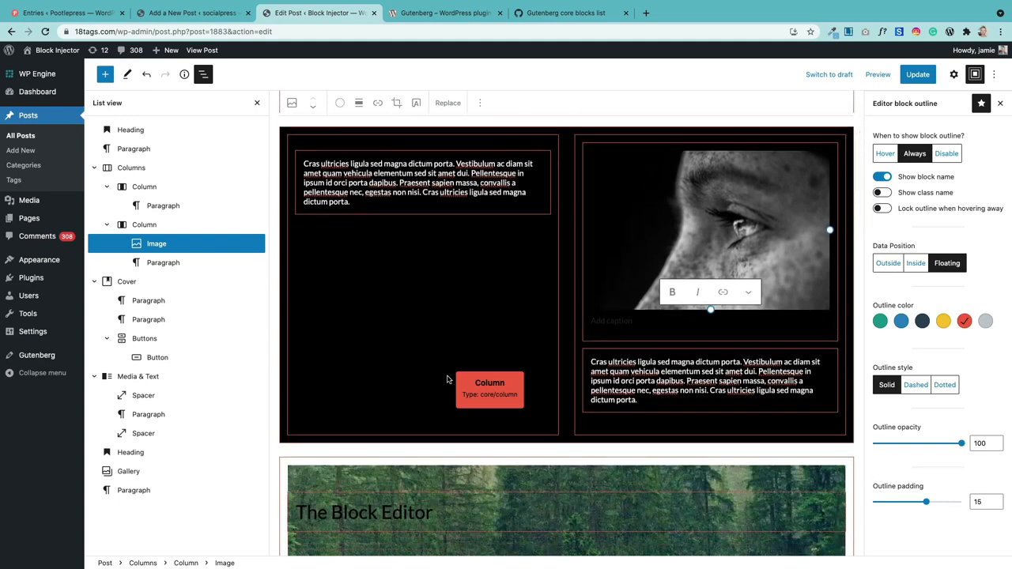
pyautogui.scroll(2, 447, 379)
pyautogui.scroll(-6, 447, 380)
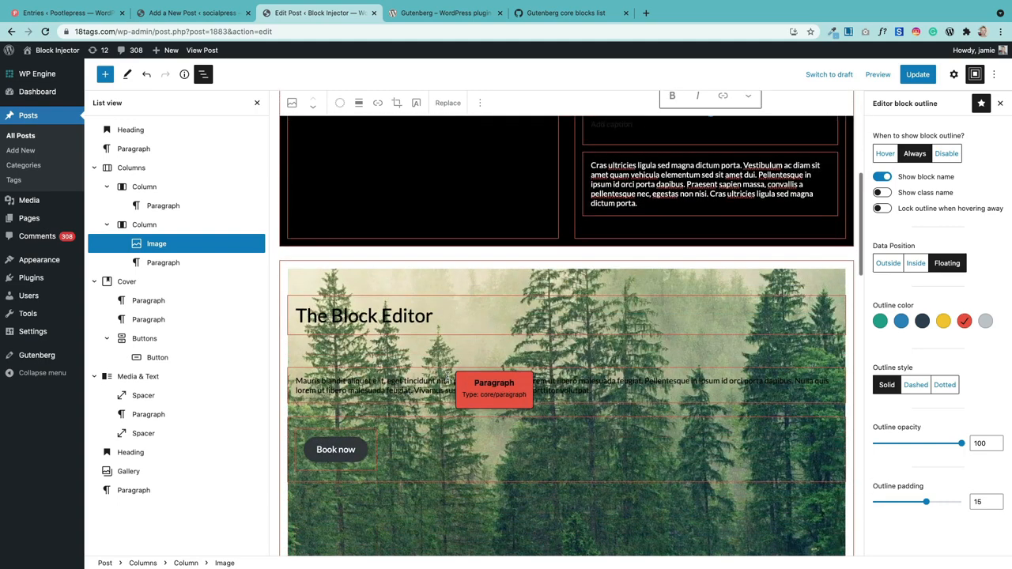
pyautogui.scroll(-3, 447, 380)
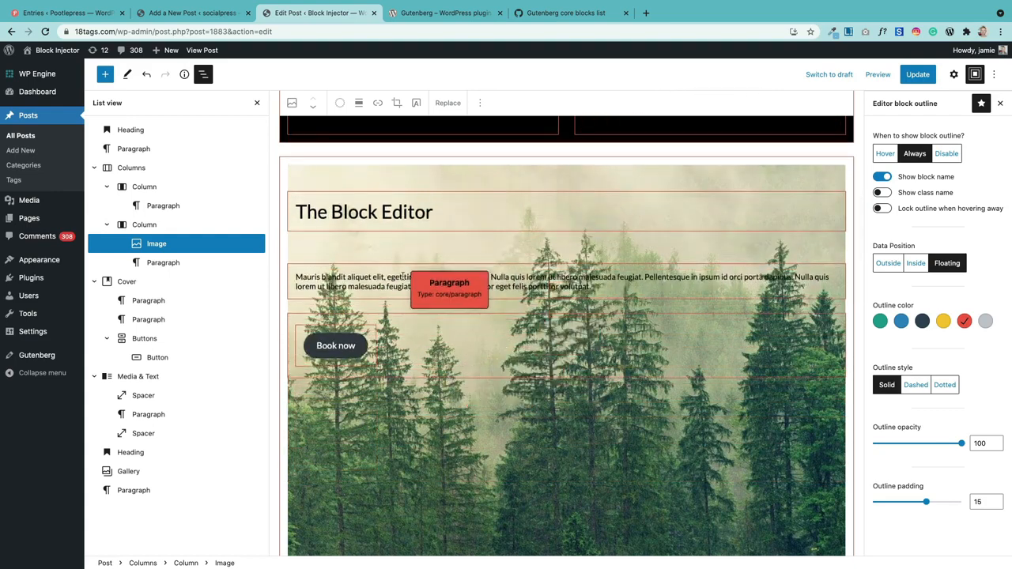
pyautogui.click(128, 283)
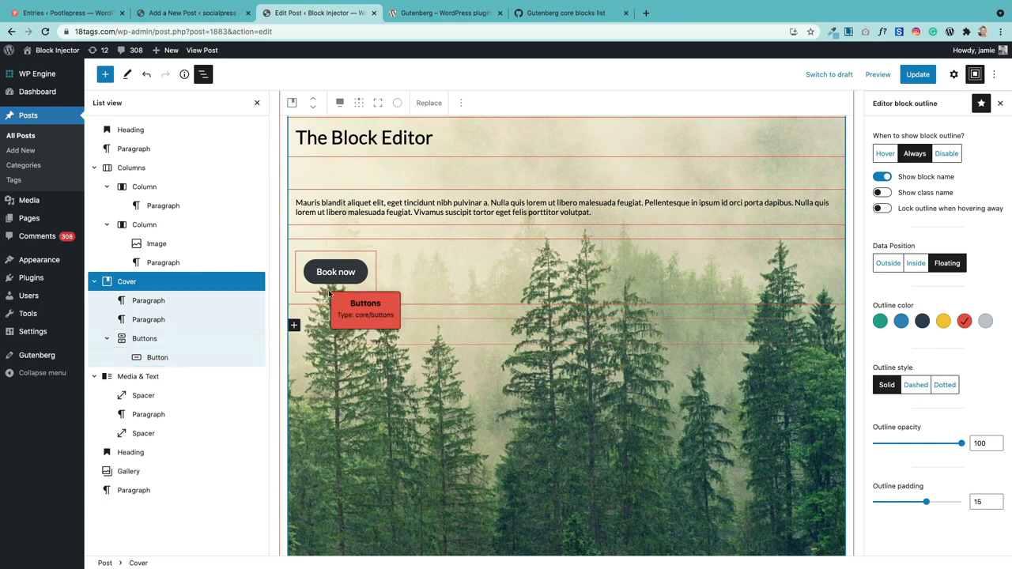
pyautogui.click(179, 377)
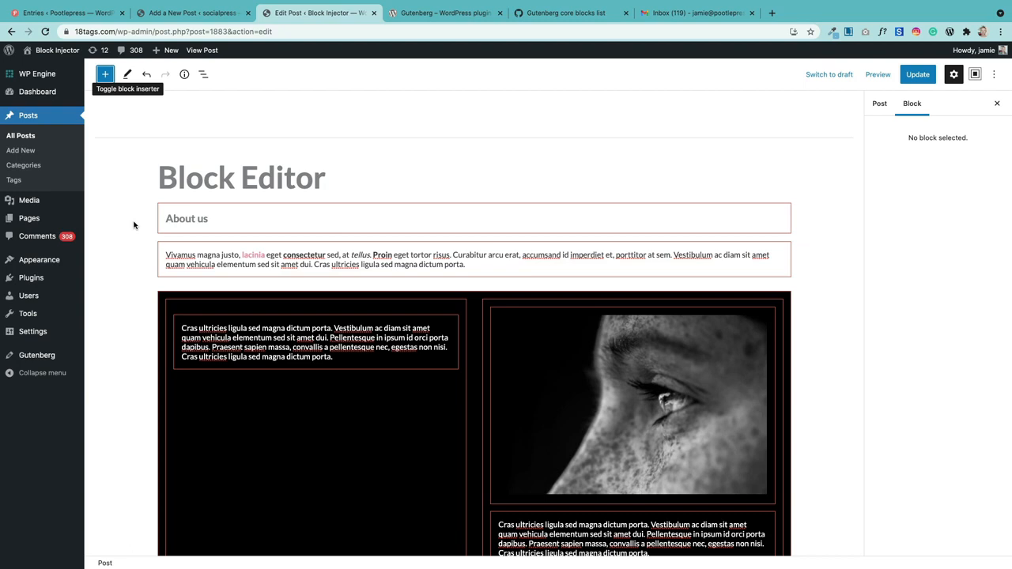
# Search the block inserter for "image", place an Image block between the About us heading and the paragraph, and close the inserter.
pyautogui.click(104, 75)
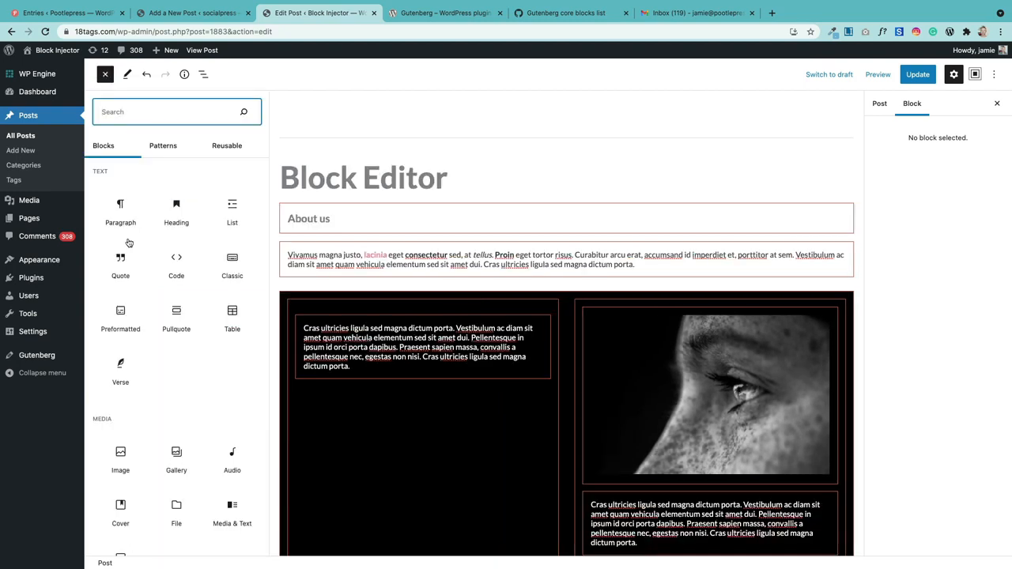
pyautogui.scroll(-4, 168, 427)
pyautogui.scroll(-4, 168, 426)
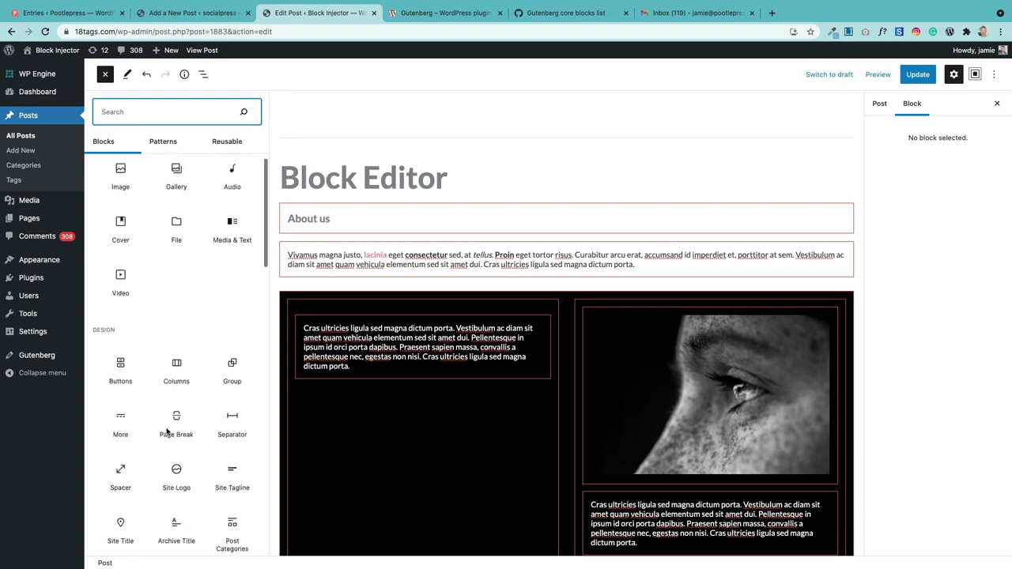
pyautogui.scroll(3, 167, 431)
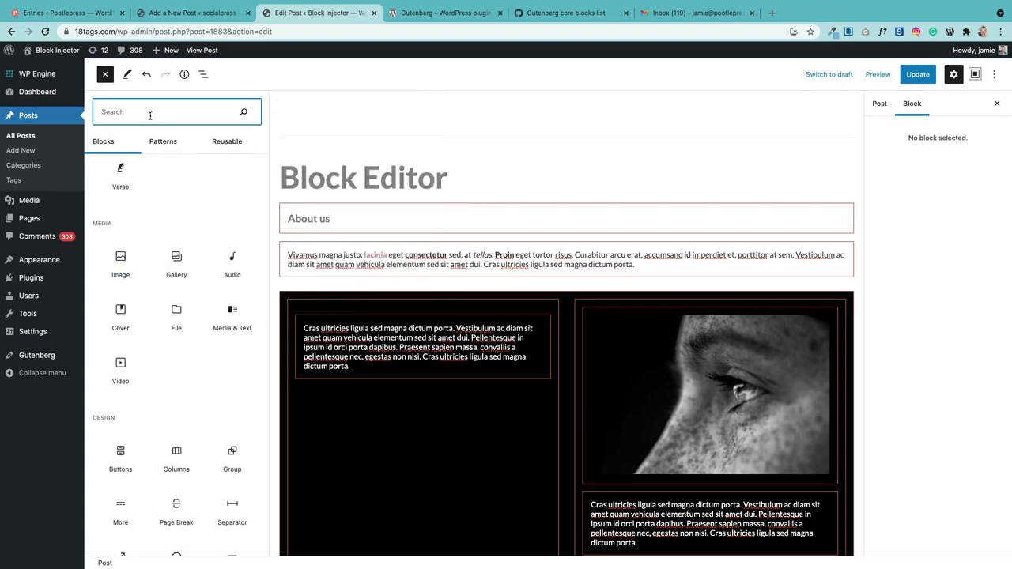
pyautogui.write('image')
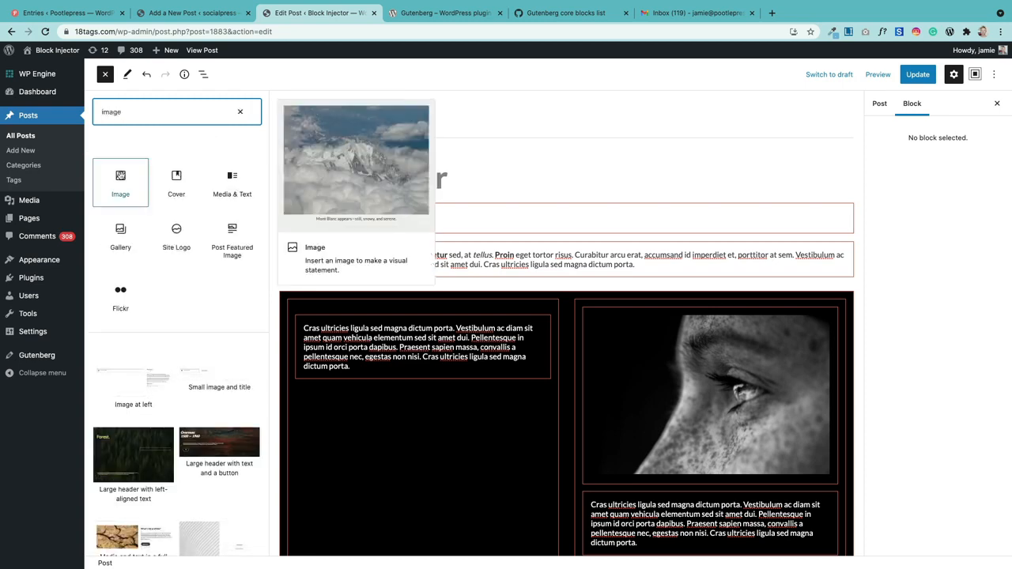
pyautogui.moveTo(121, 181); pyautogui.dragTo(528, 237)
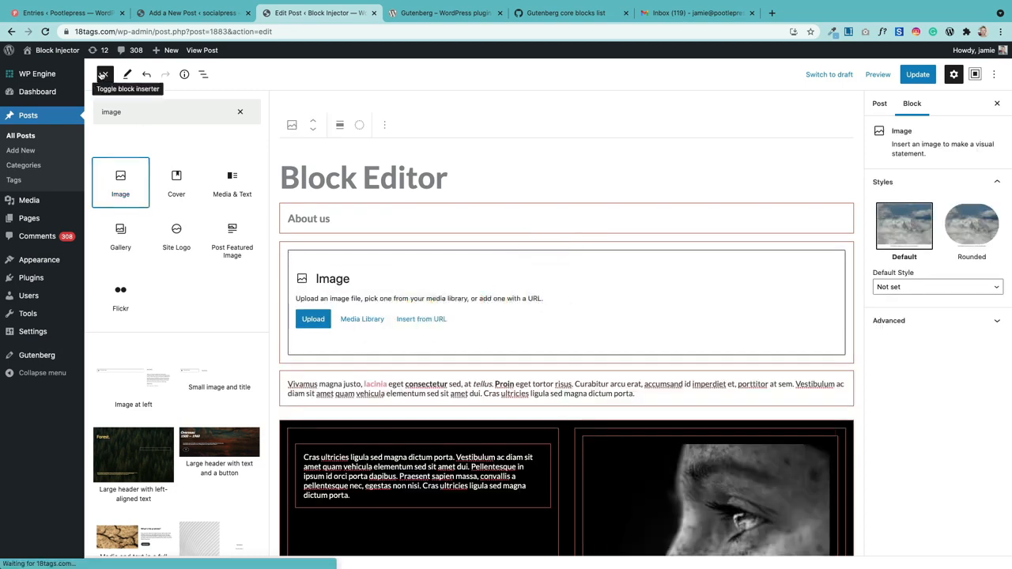
pyautogui.click(105, 74)
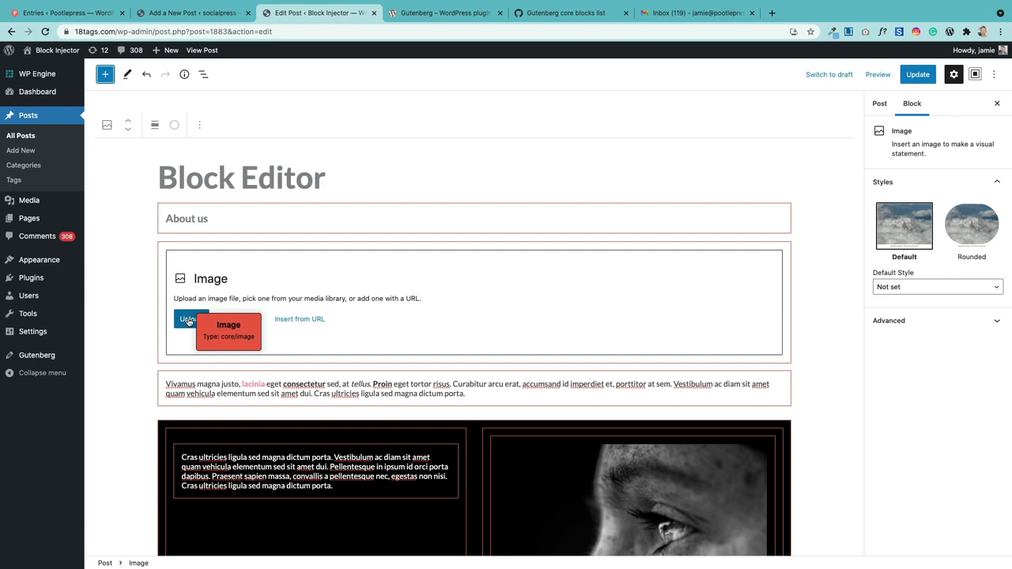
# Fill the new Image block with the foggy city skyline photo from the Media Library.
pyautogui.click(243, 320)
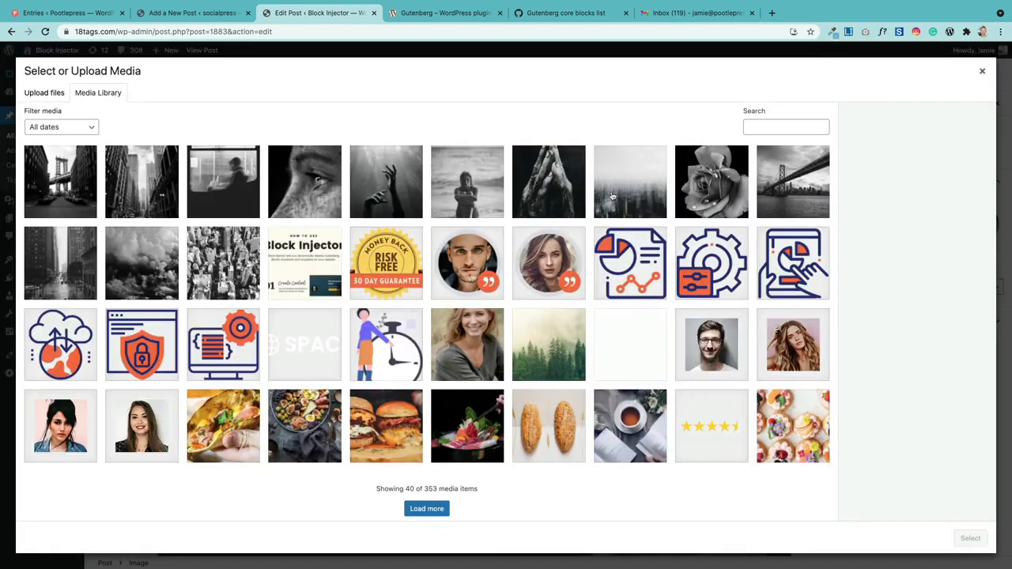
pyautogui.click(614, 197)
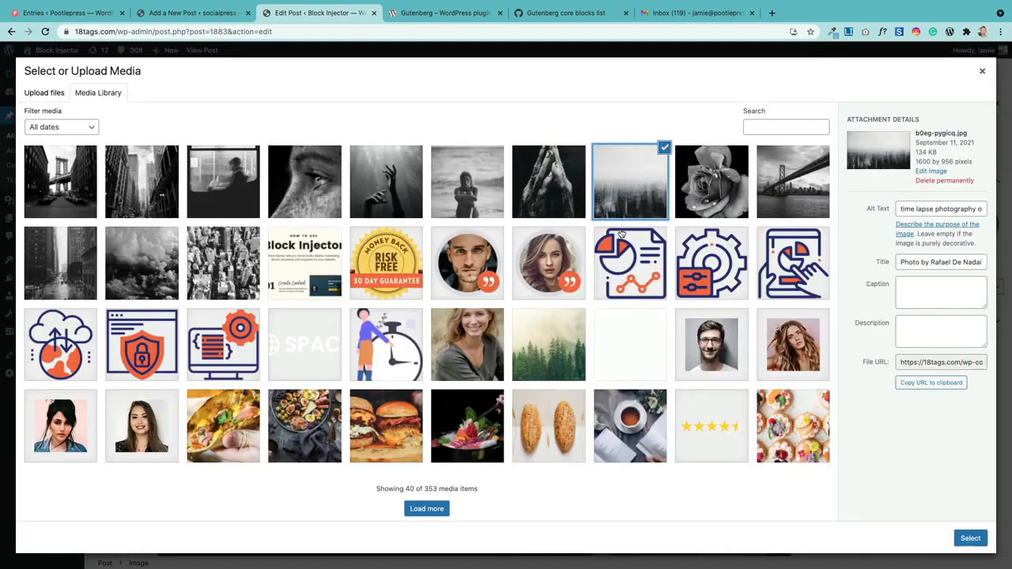
pyautogui.click(958, 539)
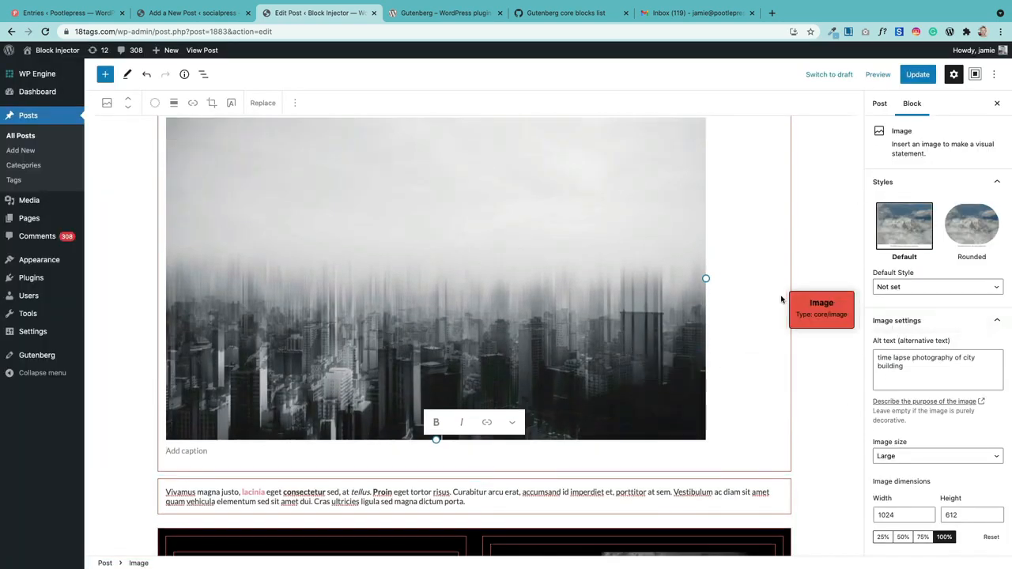
# Try the Rounded style on the city image and return it to the Default style.
pyautogui.scroll(3, 781, 299)
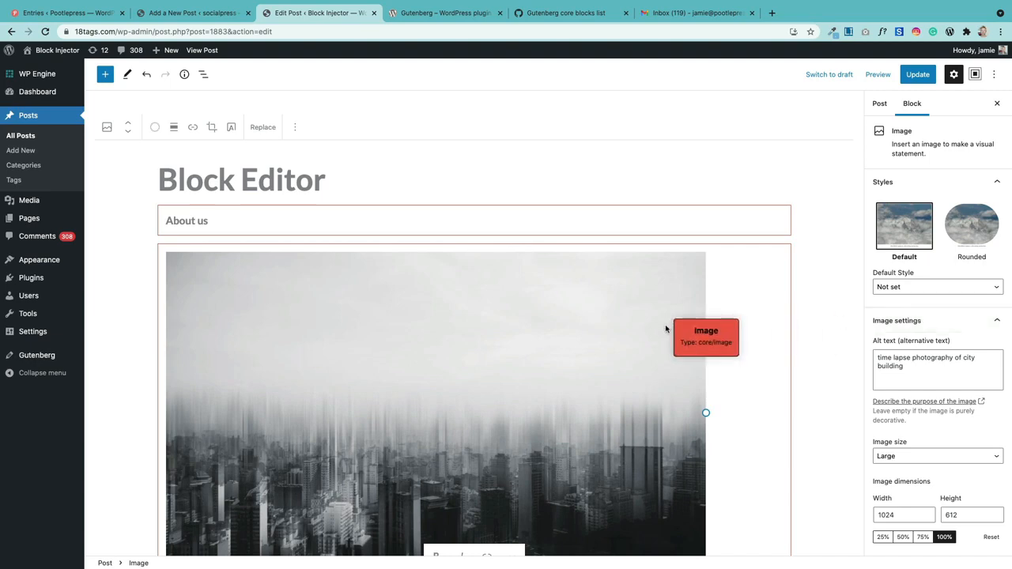
pyautogui.click(962, 241)
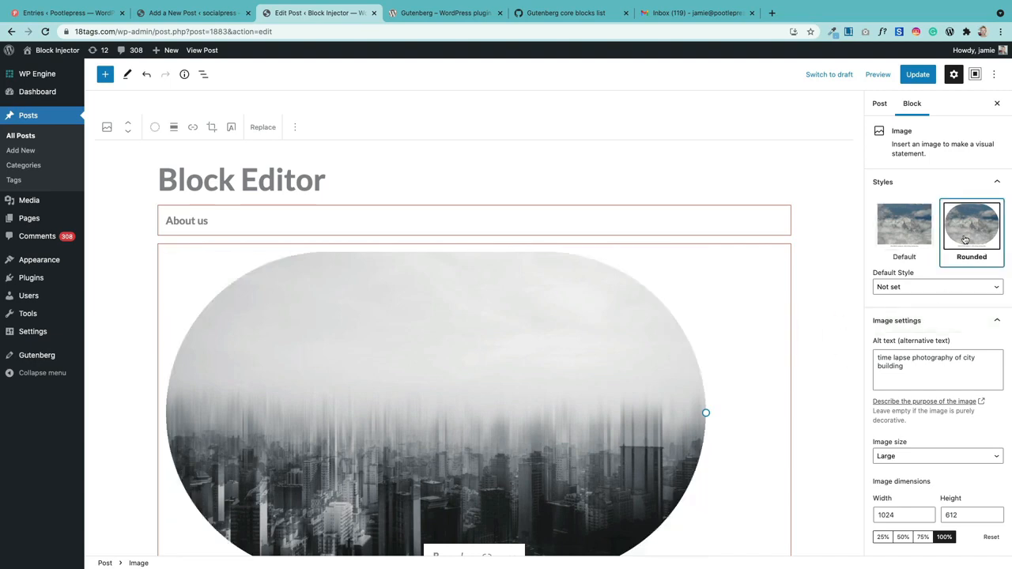
pyautogui.click(900, 241)
# Highlight the city image's alt text, try shrinking the image to about half its width, and enlarge it back to nearly full size.
pyautogui.moveTo(931, 367); pyautogui.dragTo(873, 353)
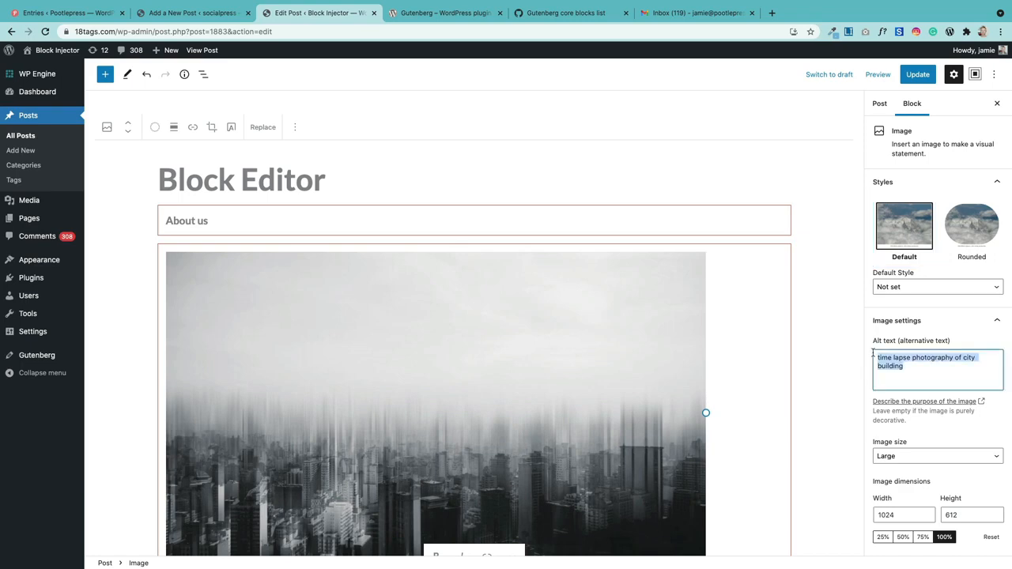
pyautogui.scroll(-1, 909, 428)
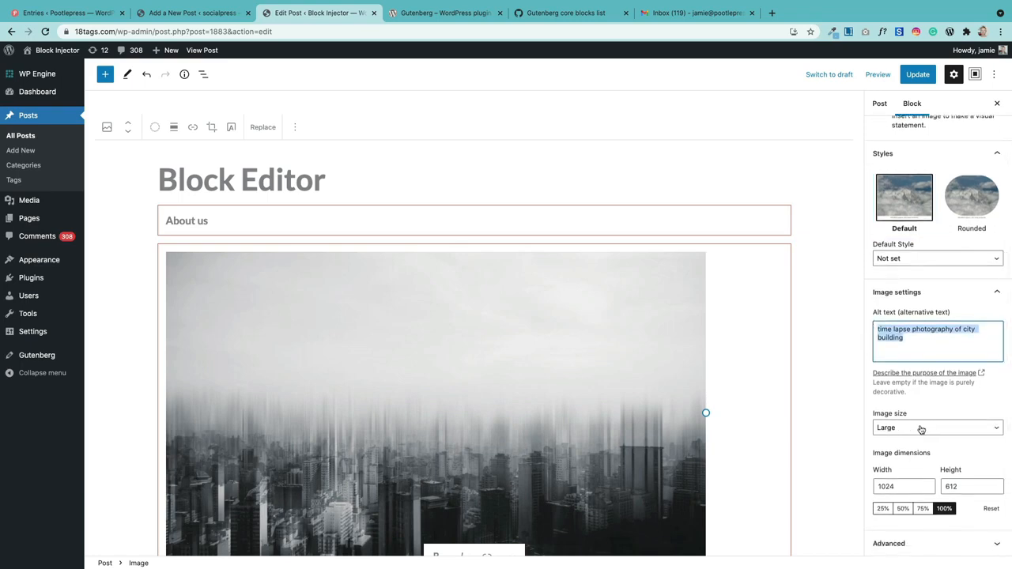
pyautogui.moveTo(706, 413); pyautogui.dragTo(449, 336)
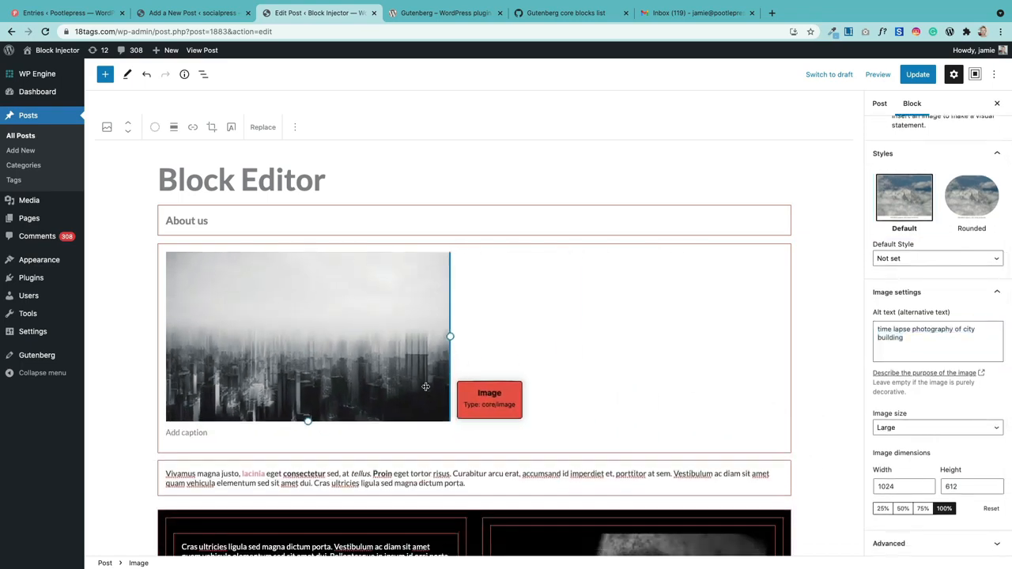
pyautogui.moveTo(497, 388); pyautogui.dragTo(701, 406)
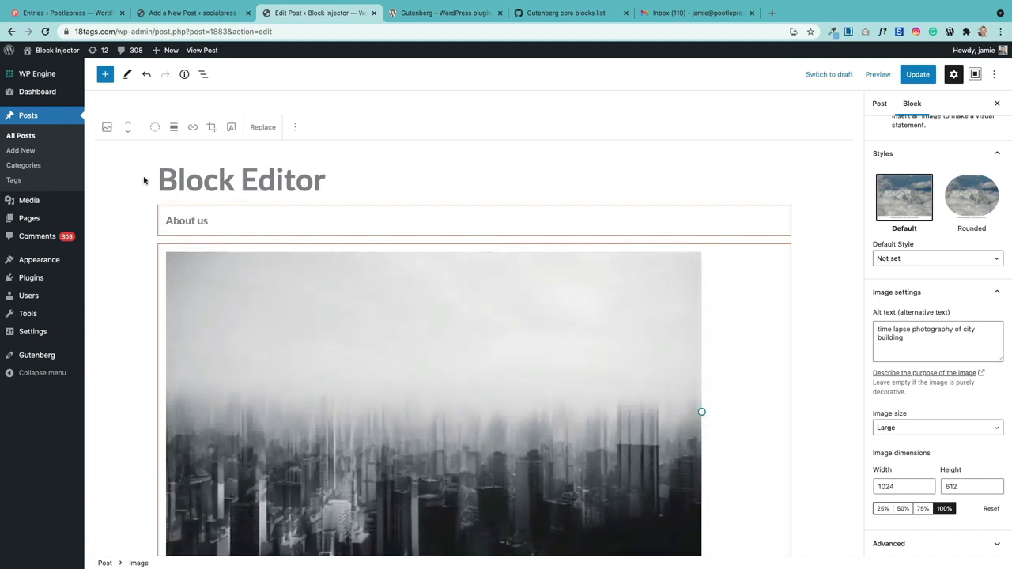
# Review the alignment, link and replace options available for the city image.
pyautogui.moveTo(172, 128)
pyautogui.mouseDown()
pyautogui.moveTo(269, 242)
pyautogui.moveTo(287, 332)
pyautogui.moveTo(260, 255)
pyautogui.moveTo(167, 115)
pyautogui.mouseUp()
pyautogui.click(174, 126)
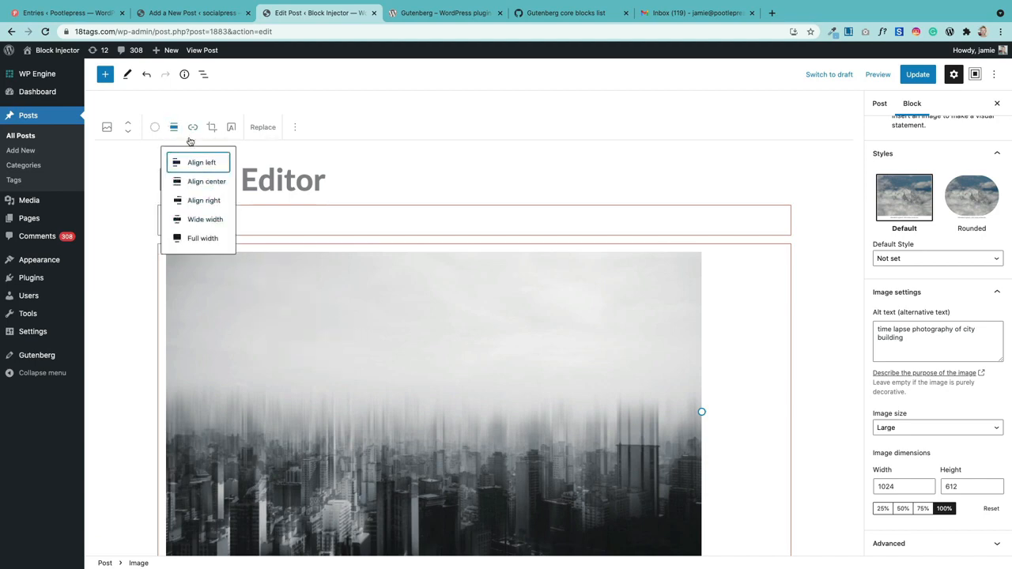
pyautogui.click(193, 128)
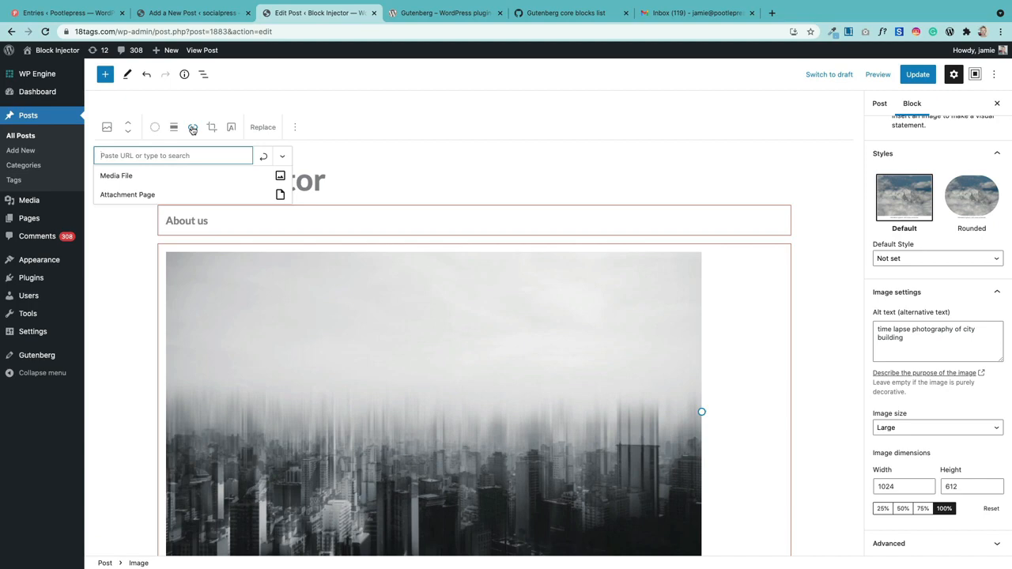
pyautogui.click(261, 127)
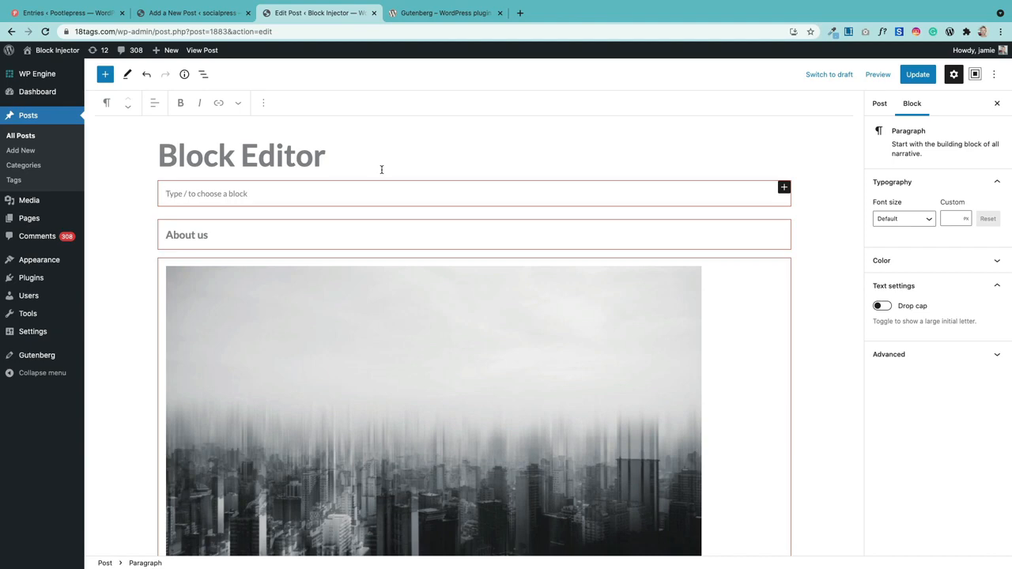
# Insert a Columns block in the empty paragraph above the About us heading with the slash command and choose the 30 / 70 layout.
pyautogui.write('/')
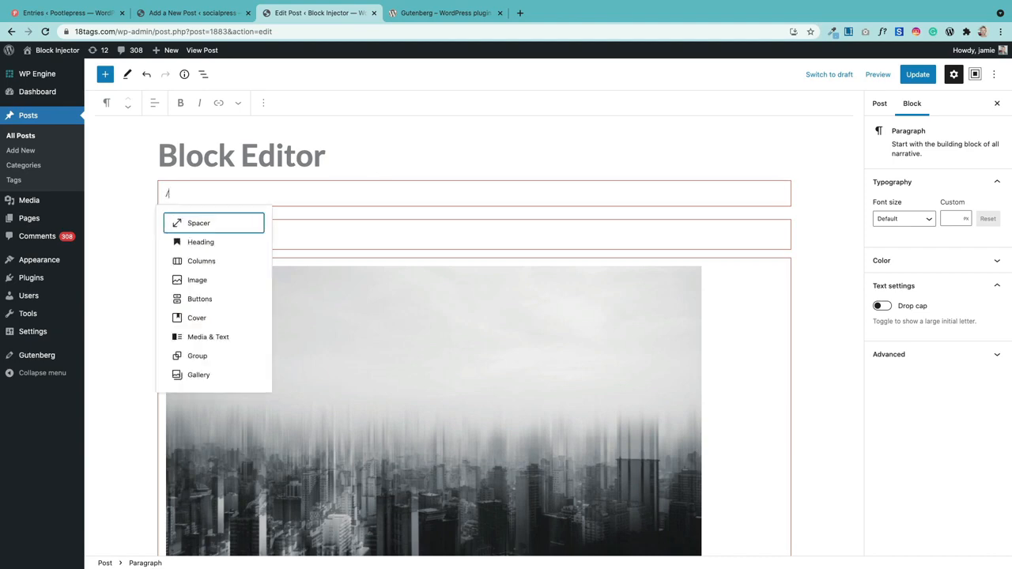
pyautogui.write('colu')
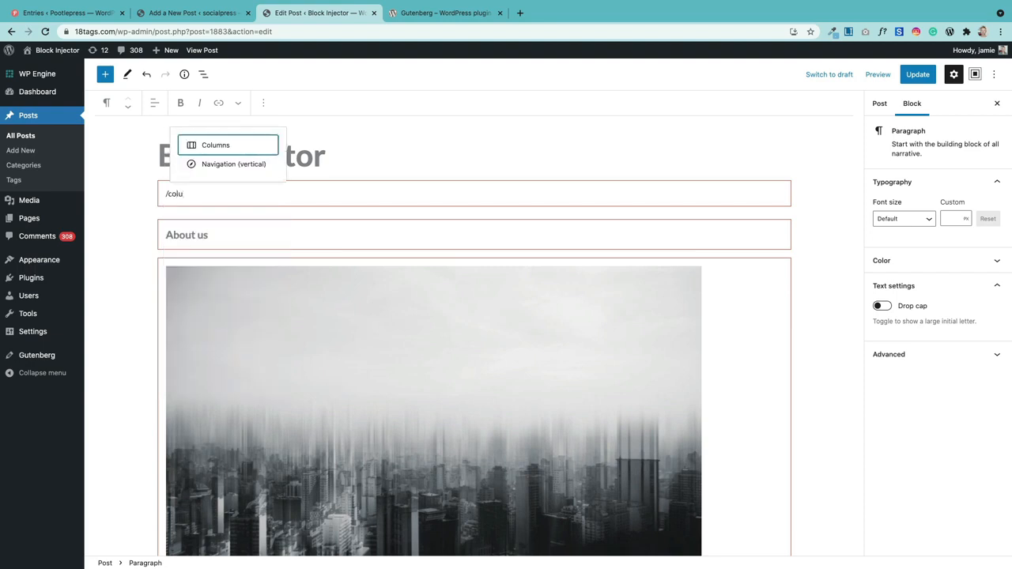
pyautogui.click(233, 145)
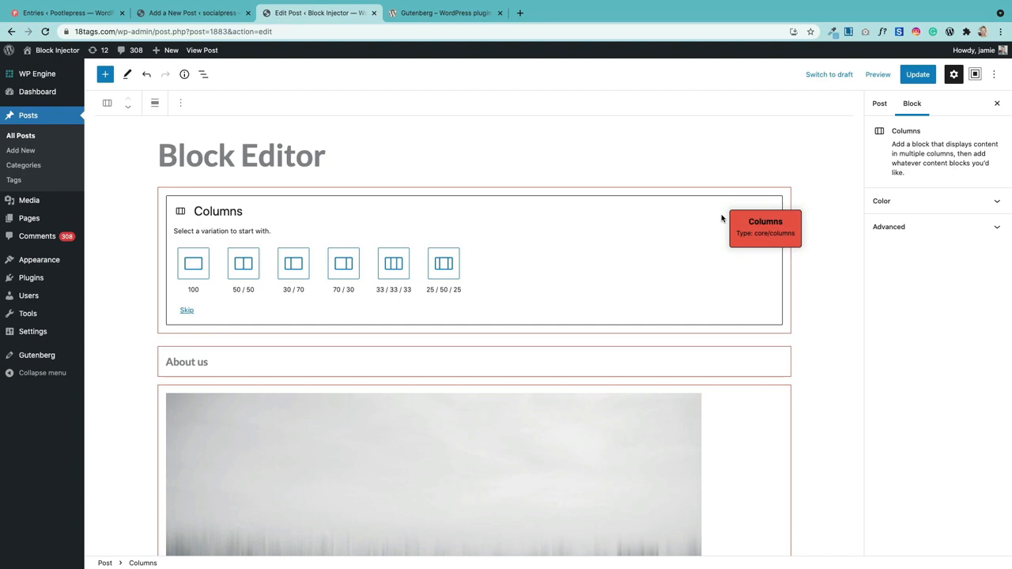
pyautogui.click(294, 267)
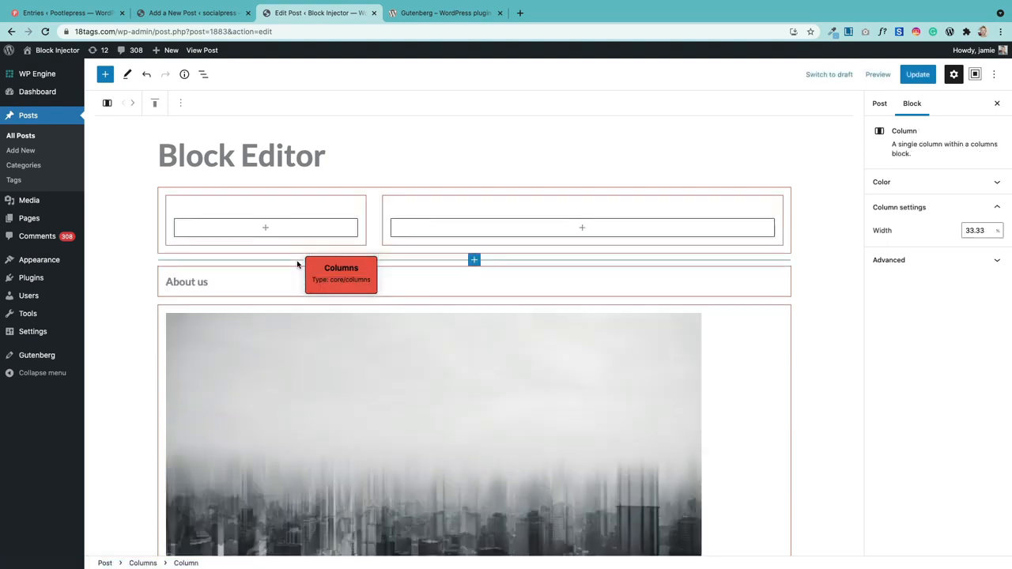
# Show the List view and add a Paragraph block with "Nulla quis lorem ut libero malesuada feugiat" placeholder text to the narrow column.
pyautogui.click(202, 75)
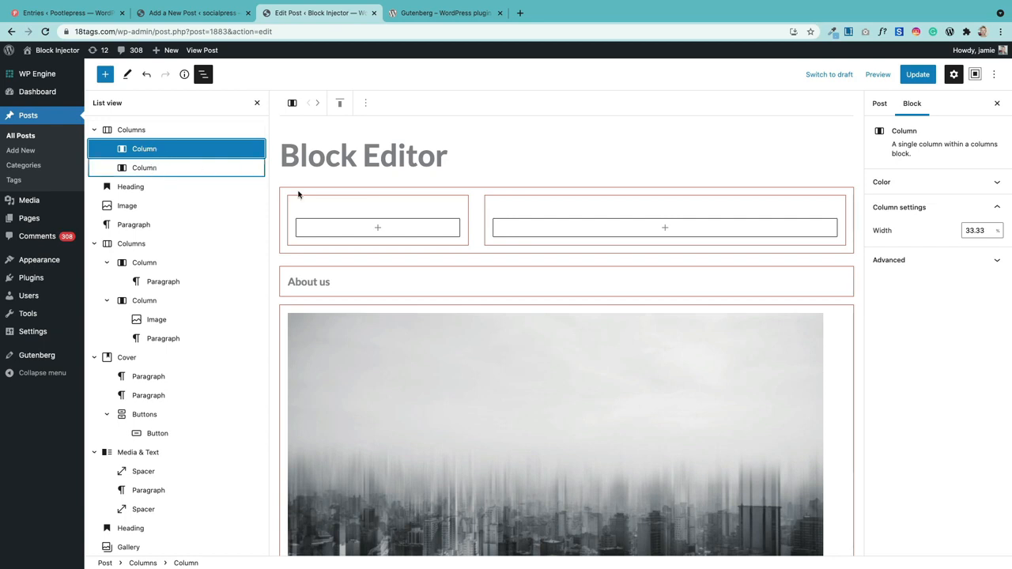
pyautogui.click(349, 233)
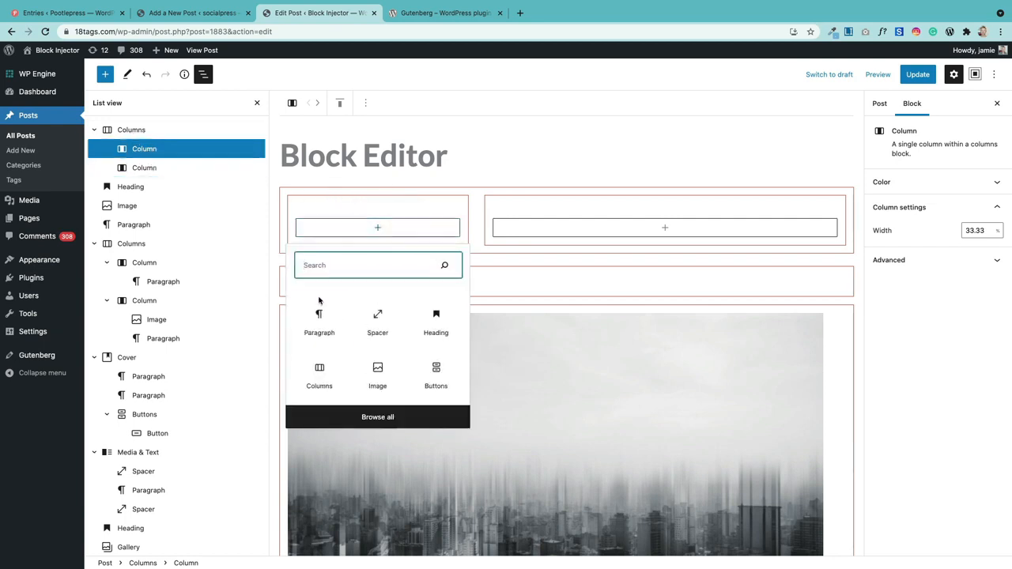
pyautogui.click(319, 323)
pyautogui.scroll(-1, 335, 273)
pyautogui.write('Nulla quis lorem ut libero malesuada feugiat. Vestibulum ante ipsum primis in faucibus orci luctus et ultrices posuere cubilia Curae; Donec velit neque, auctor sit amet aliquam vel, ullamcorper sit amet ligula. Vivamus magna justo, lacinia eget consectetur sed, convallis at tellus. Sed porttitor lectus nibh. Sed porttitor lectus nibh.')
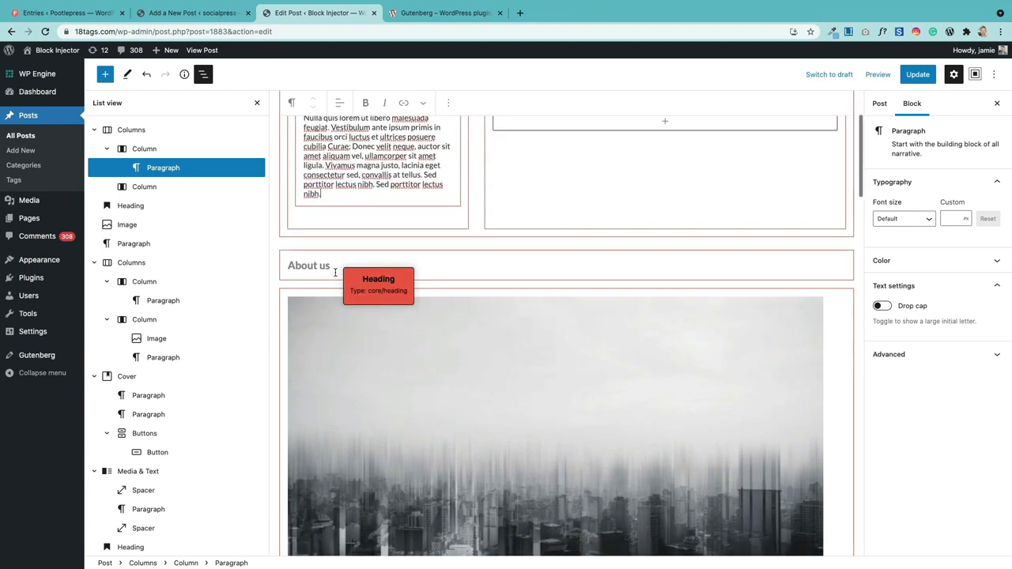
pyautogui.scroll(2, 377, 246)
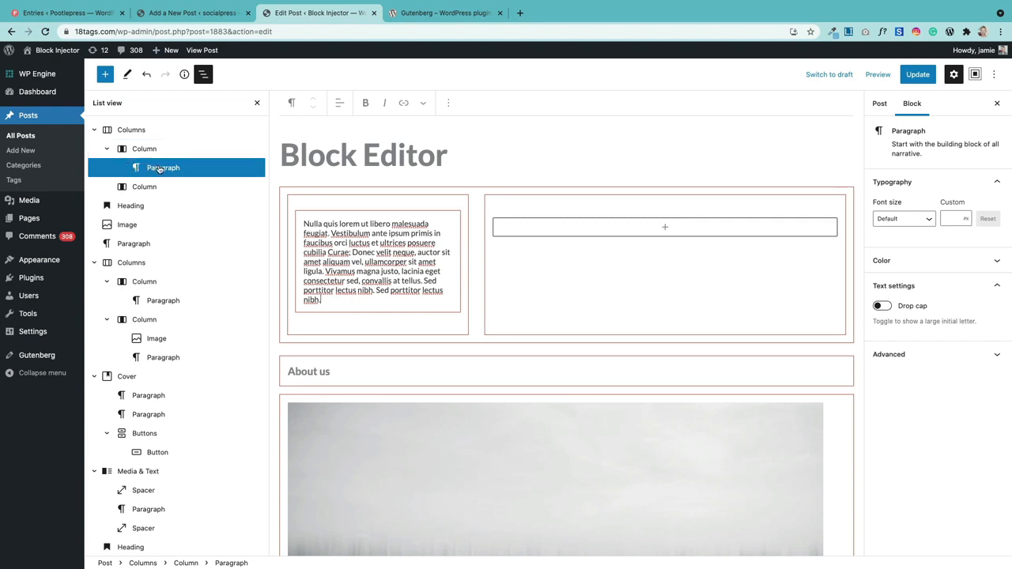
# Add an Image block to the wide column and fill it with the foggy city skyline photo from the Media Library.
pyautogui.click(594, 231)
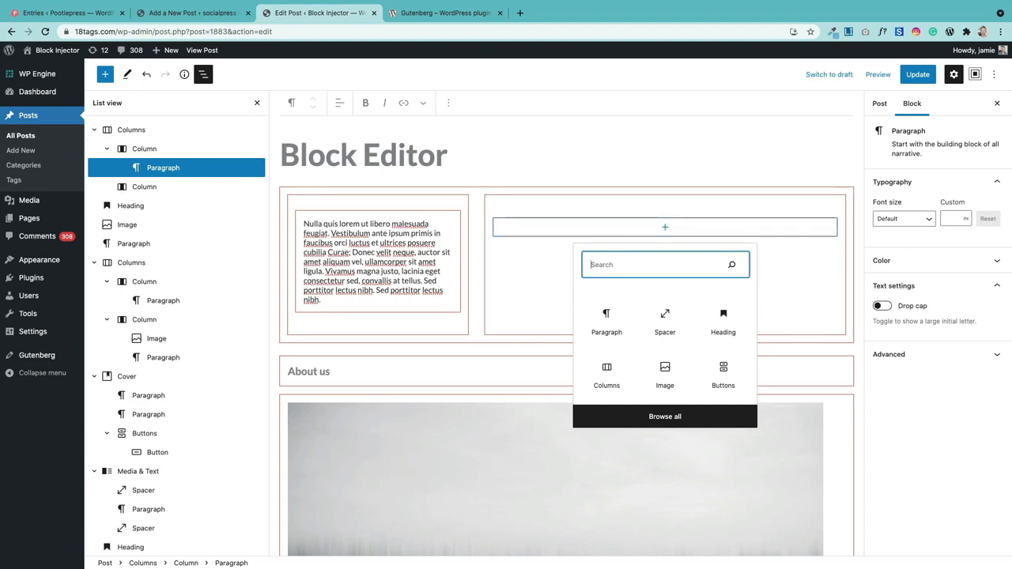
pyautogui.write('image')
pyautogui.click(605, 320)
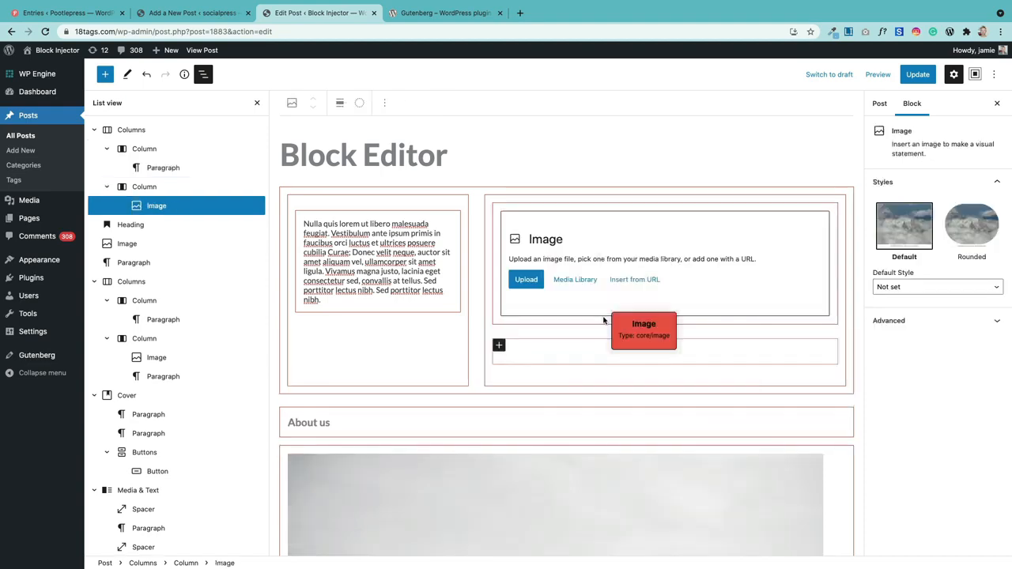
pyautogui.click(572, 281)
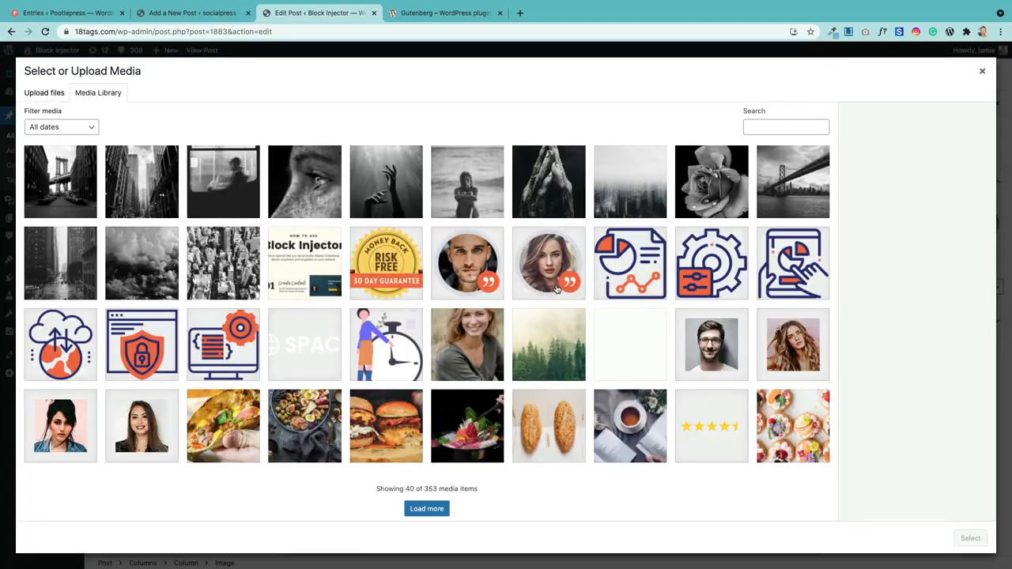
pyautogui.click(642, 204)
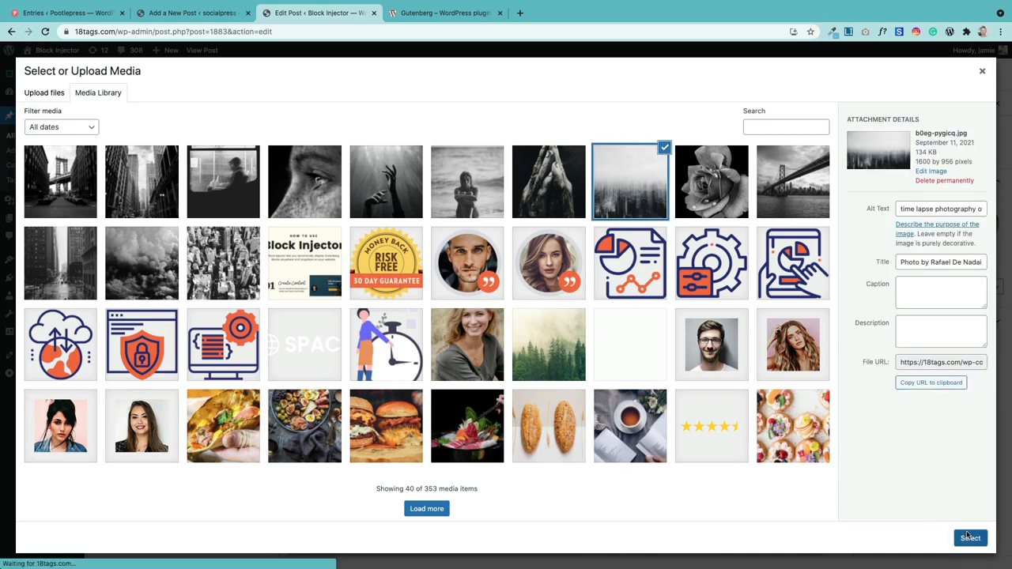
pyautogui.click(969, 537)
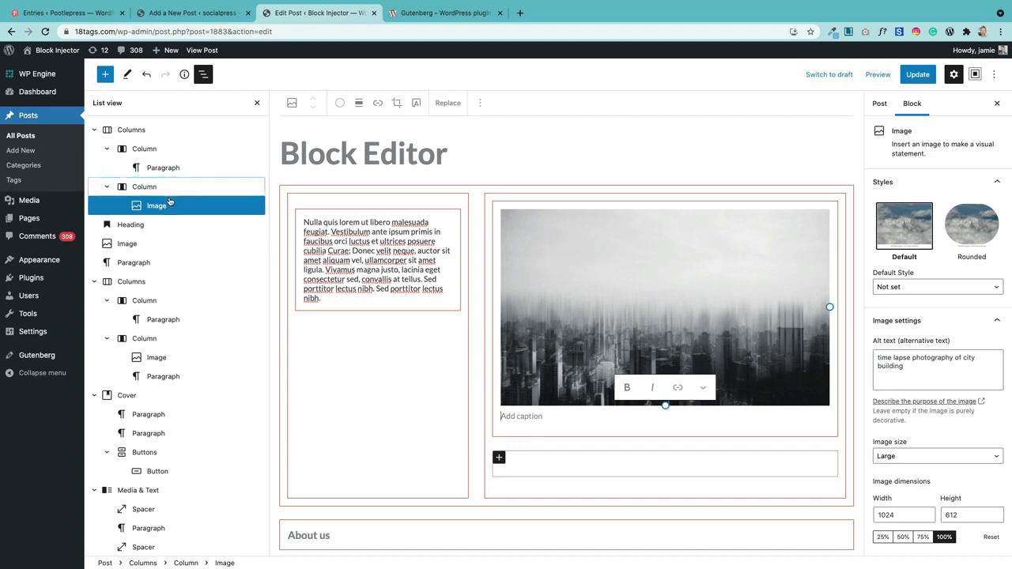
# Add a second paragraph with the same Nulla quis lorem placeholder text below the first one in the narrow column.
pyautogui.click(336, 303)
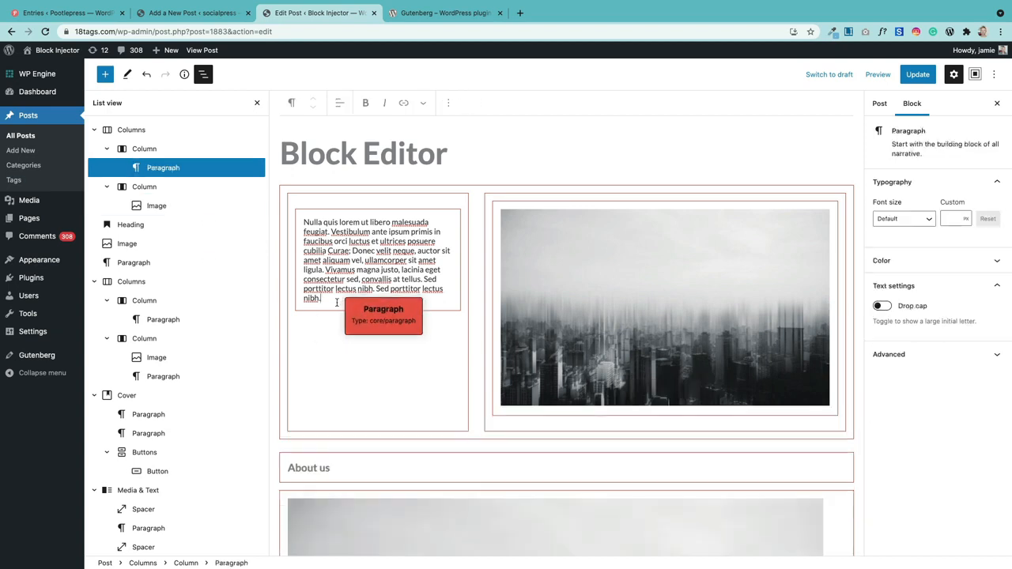
pyautogui.scroll(-1, 336, 303)
pyautogui.write('Nulla quis lorem ut libero malesuada feugiat. Vestibulum ante ipsum primis in faucibus orci luctus et ultrices posuere cubilia Curae; Donec velit neque, auctor sit amet aliquam vel, ullamcorper sit amet ligula. Vivamus magna justo, lacinia eget consectetur sed, convallis at tellus. Sed porttitor lectus nibh. Sed porttitor lectus nibh.')
pyautogui.scroll(2, 336, 303)
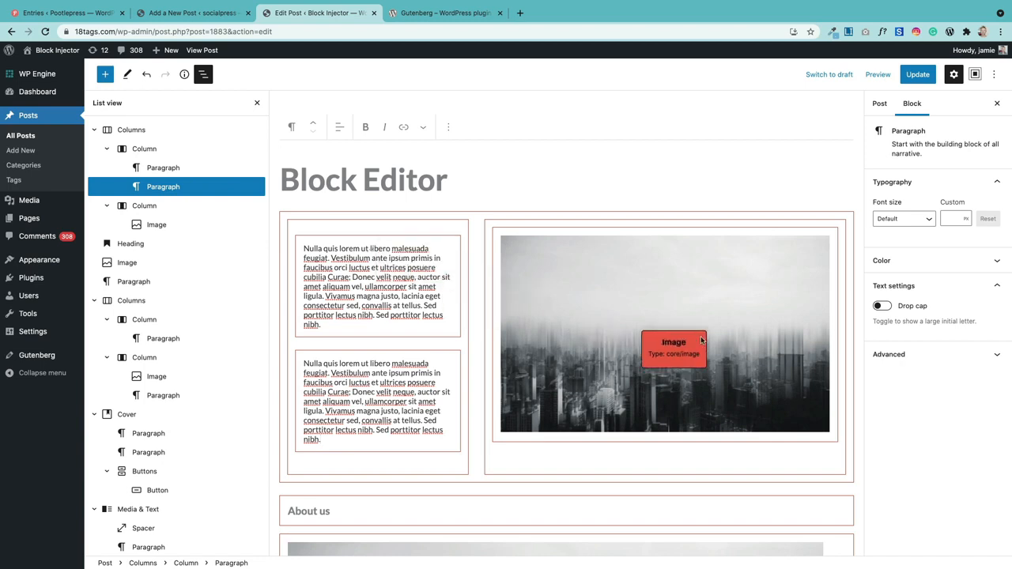
# Reopen the List view and inspect how the new Columns block and its two nested paragraphs are selected.
pyautogui.click(256, 102)
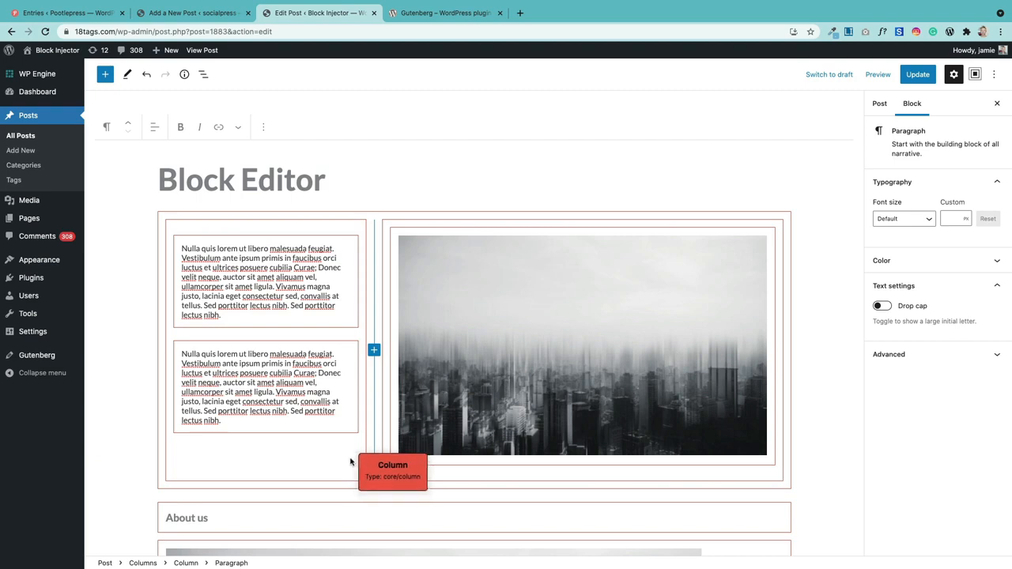
pyautogui.click(204, 75)
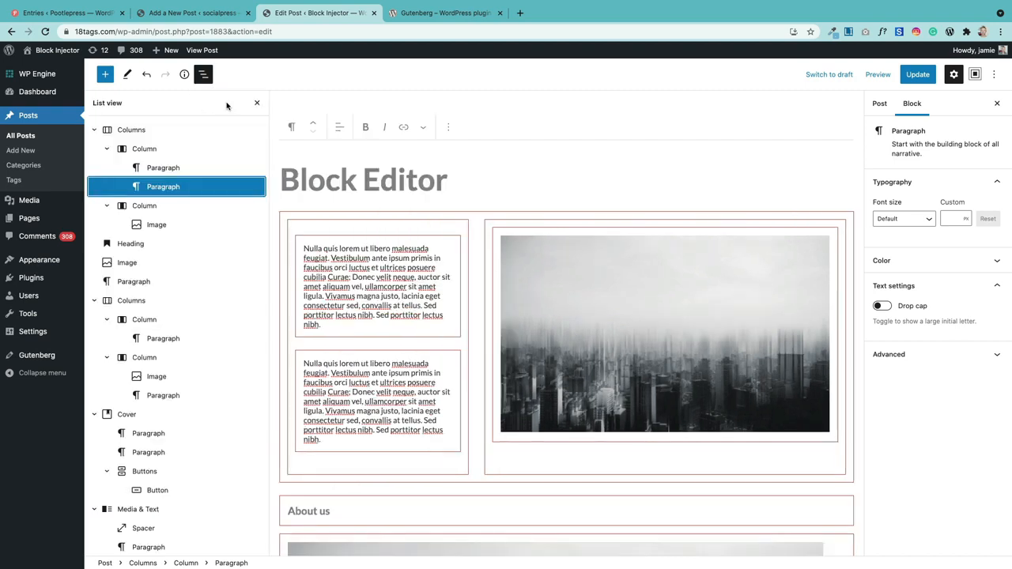
pyautogui.click(131, 130)
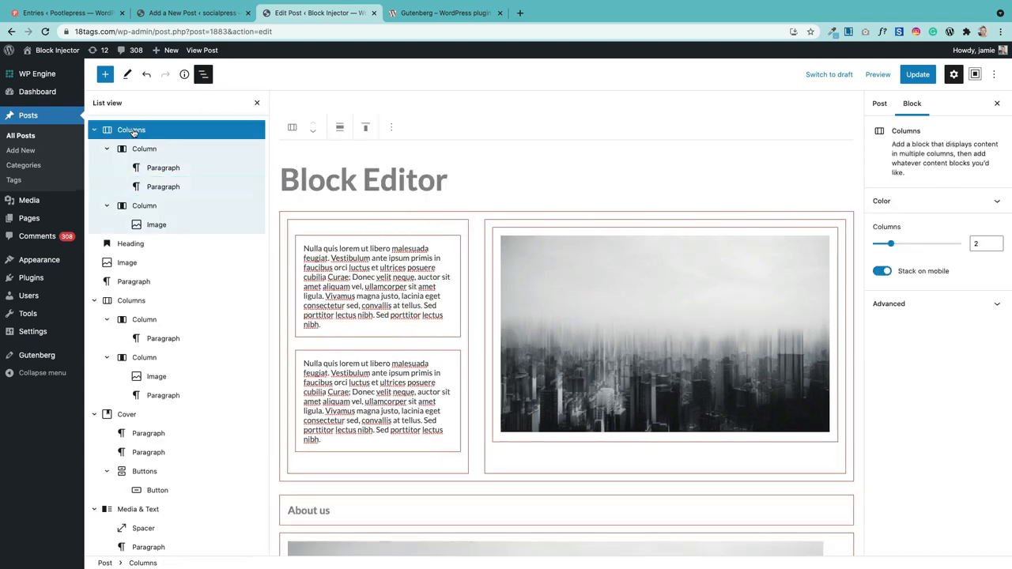
pyautogui.click(319, 295)
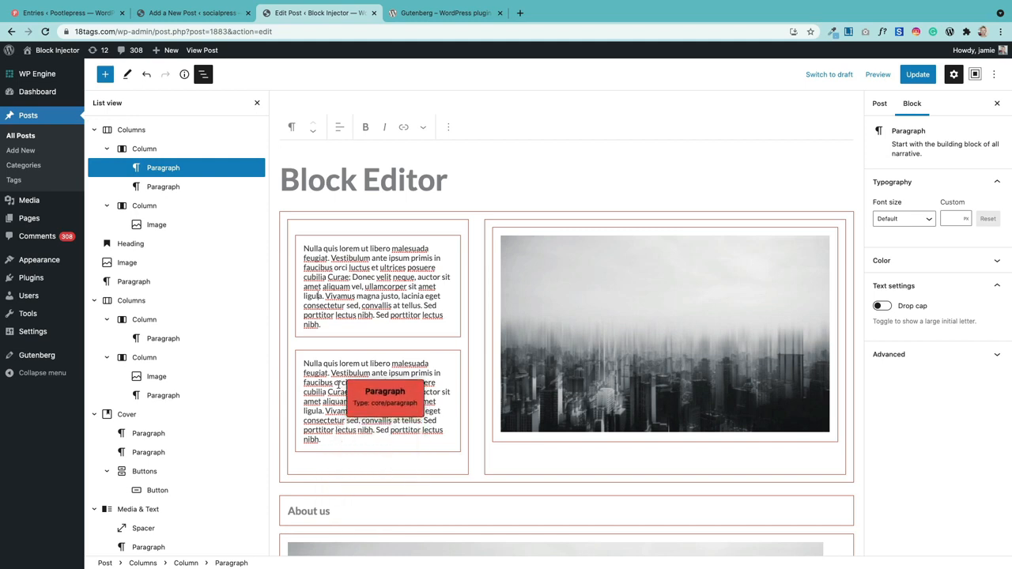
pyautogui.click(339, 385)
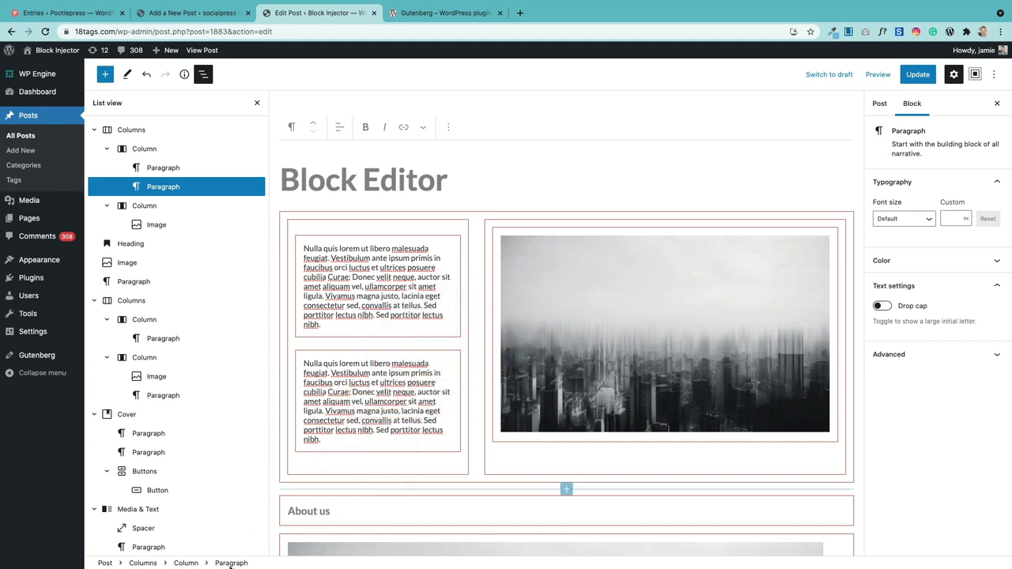
# Select the parent Columns block through the breadcrumb trail, try several background colors on it, and settle on black.
pyautogui.click(143, 563)
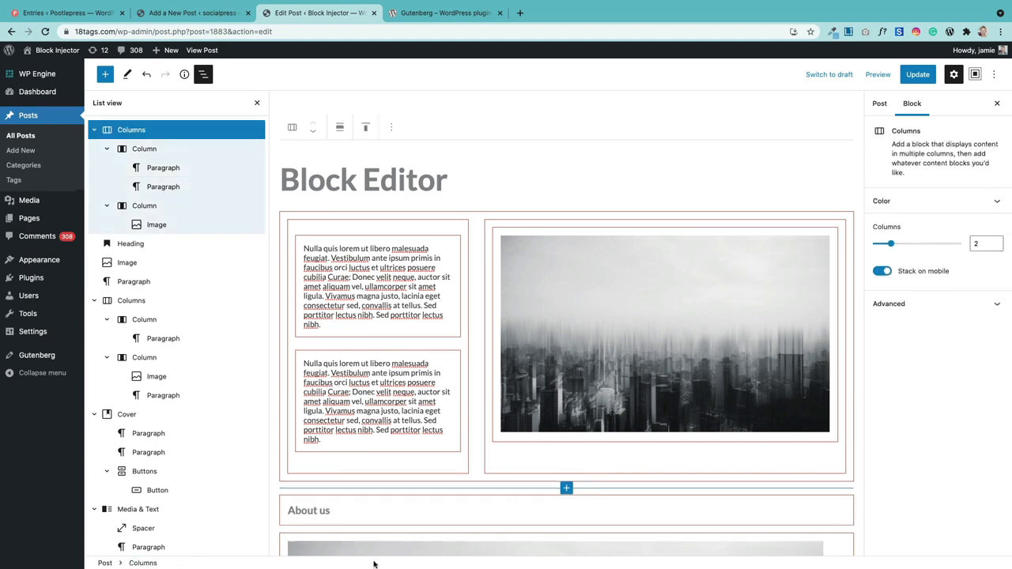
pyautogui.click(951, 200)
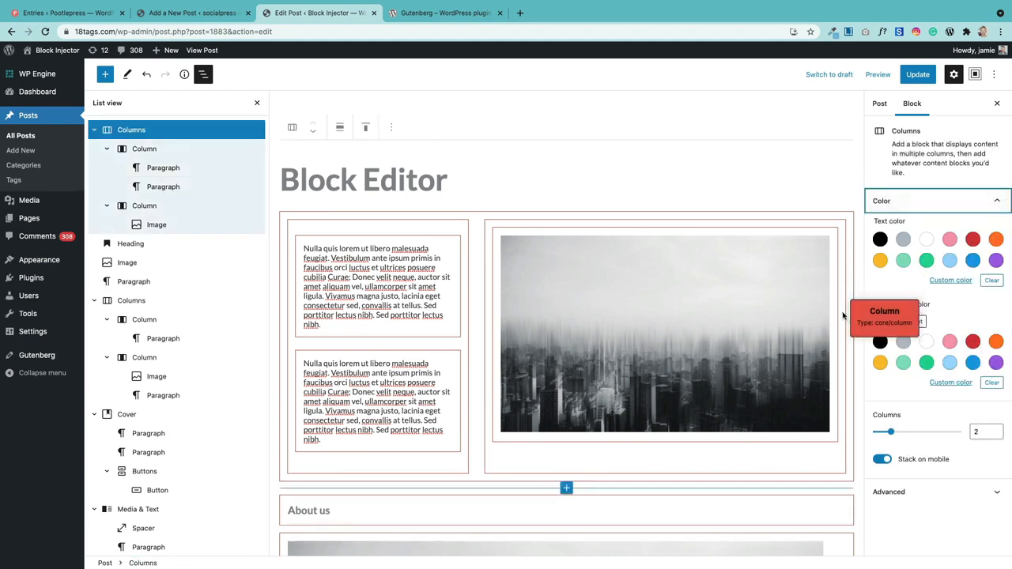
pyautogui.click(949, 341)
pyautogui.click(880, 342)
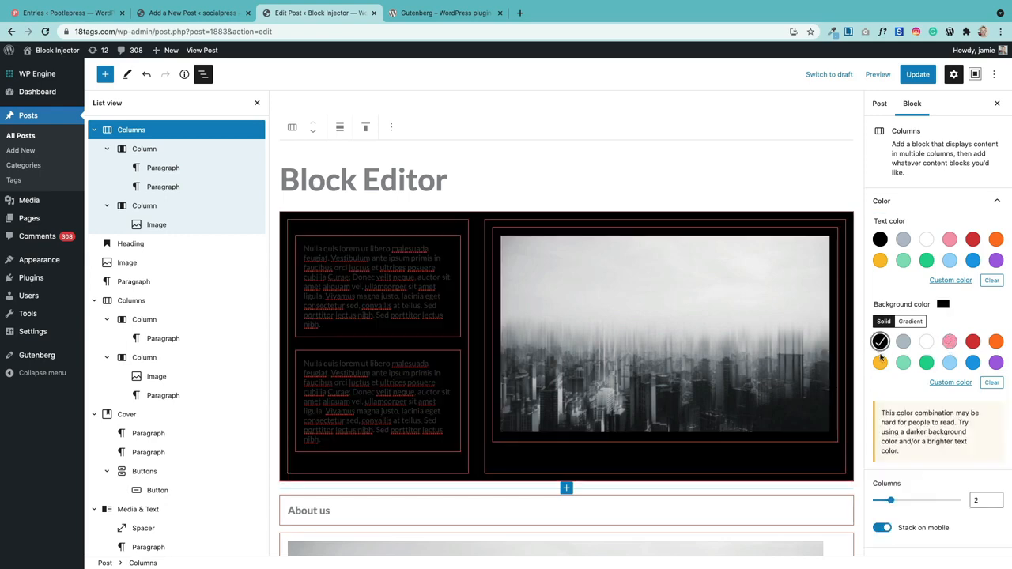
pyautogui.click(880, 362)
pyautogui.click(903, 362)
pyautogui.click(903, 341)
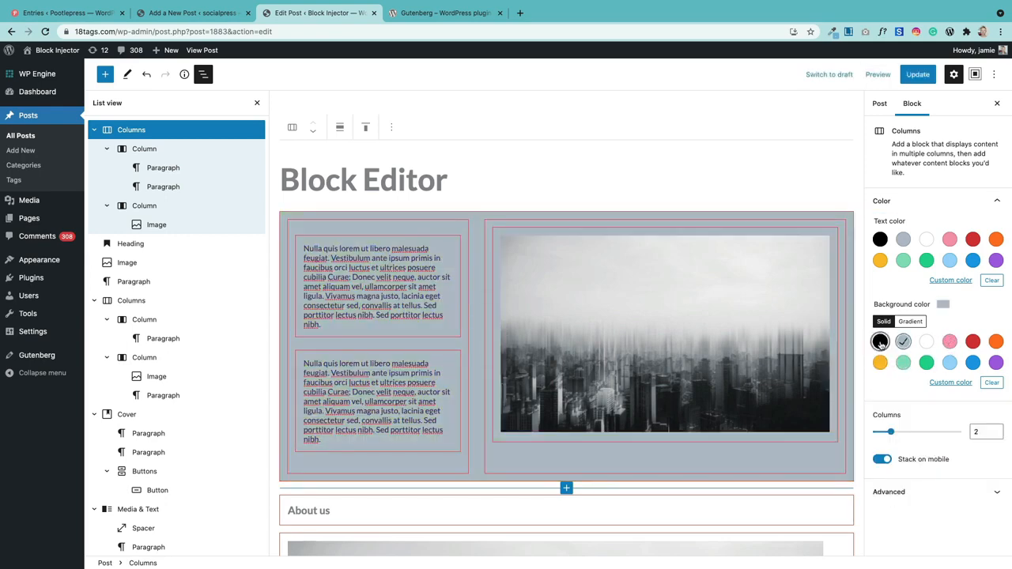
pyautogui.click(880, 341)
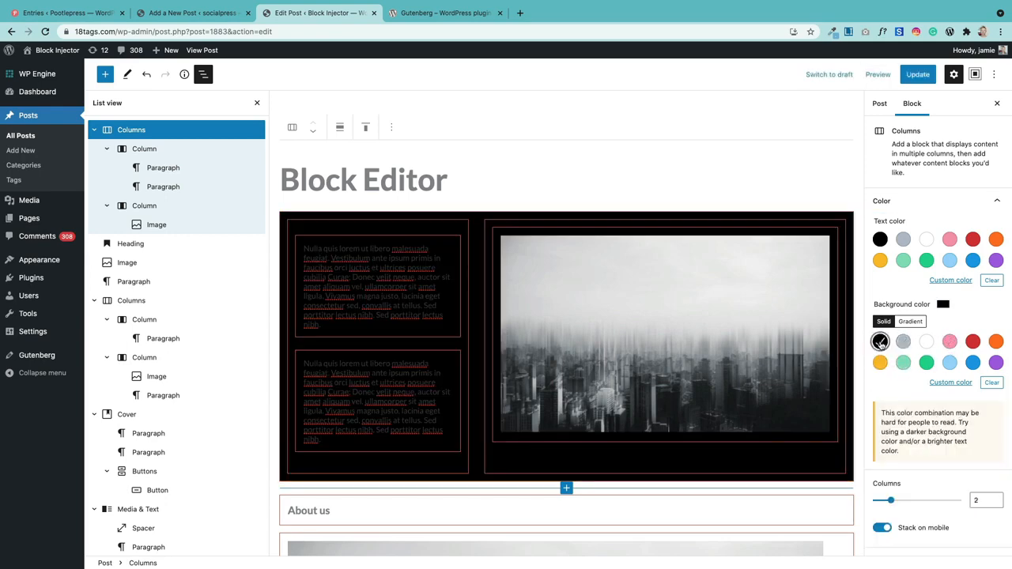
pyautogui.click(258, 102)
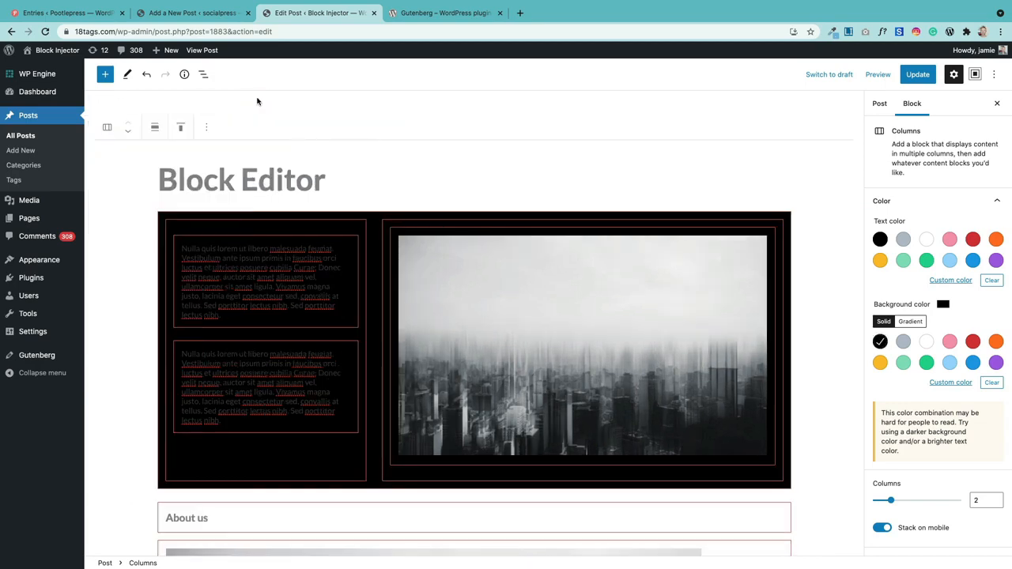
pyautogui.click(203, 73)
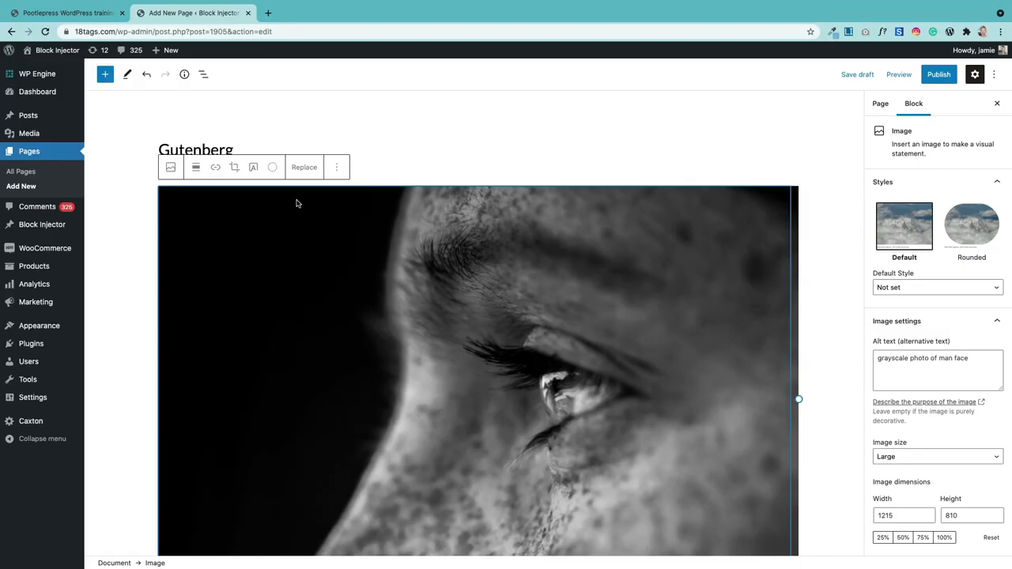
# Review the block options of the close-up eye photo on the Gutenberg page and delete the image block.
pyautogui.click(336, 167)
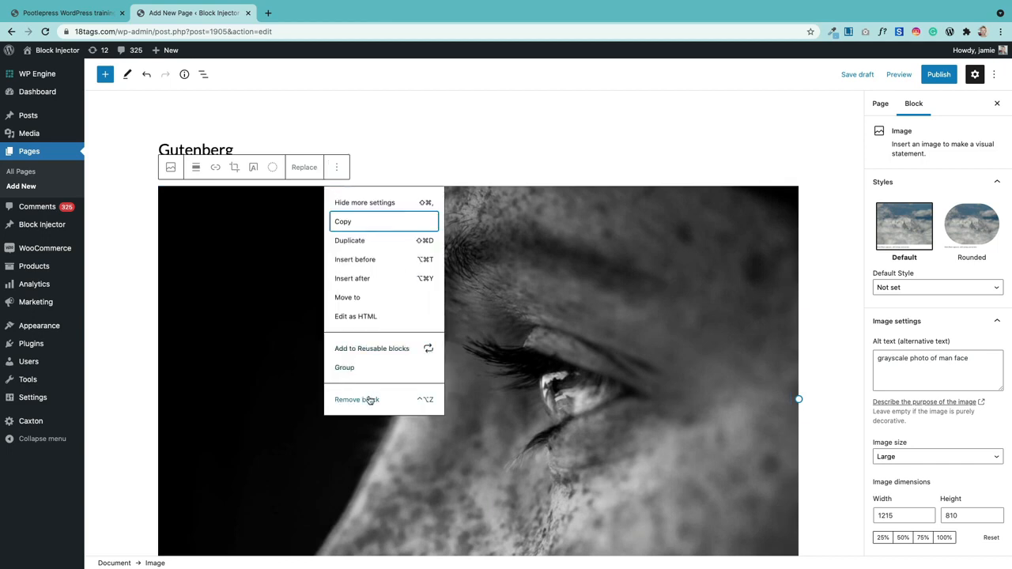
pyautogui.click(491, 209)
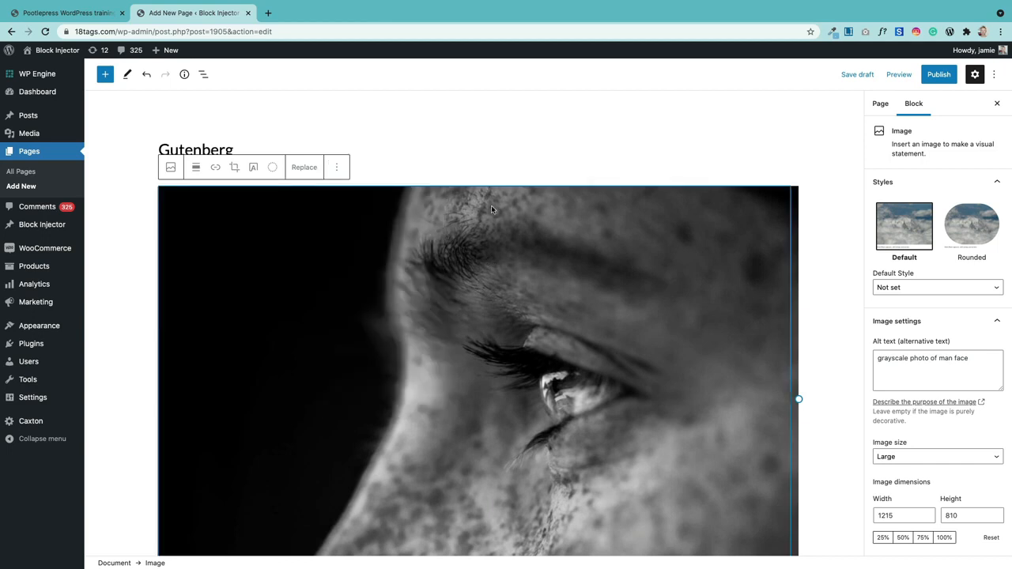
pyautogui.press('BackSpace')
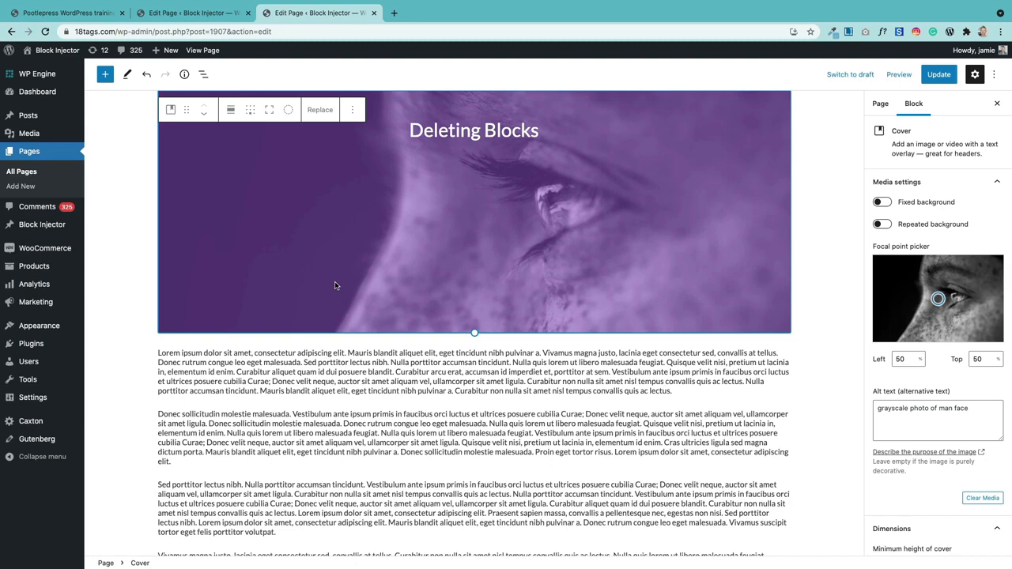
# Select the Deleting Blocks cover together with all the paragraphs below it and remove these blocks in one go.
pyautogui.moveTo(335, 285); pyautogui.dragTo(381, 479)
pyautogui.click(196, 110)
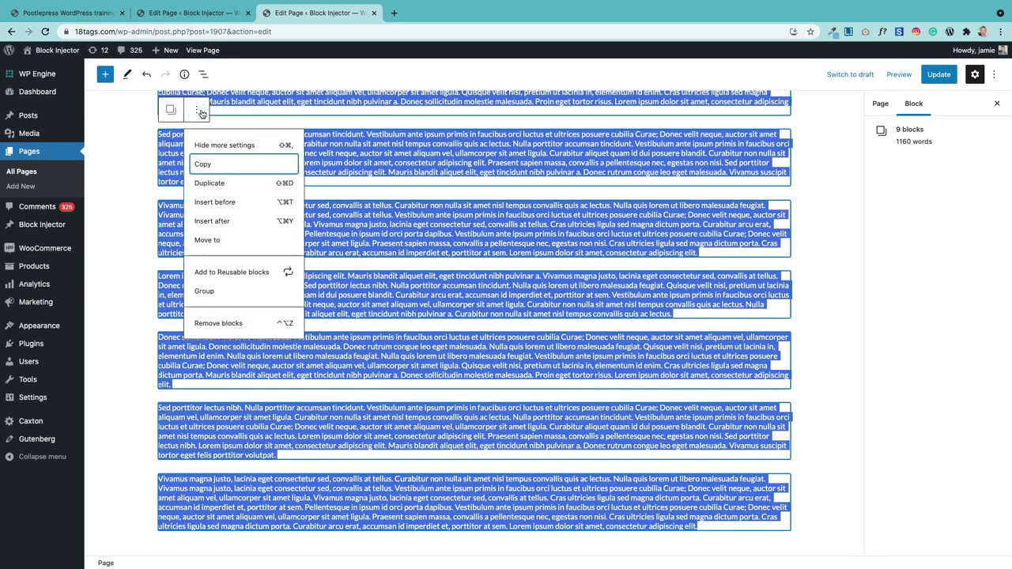
pyautogui.click(218, 323)
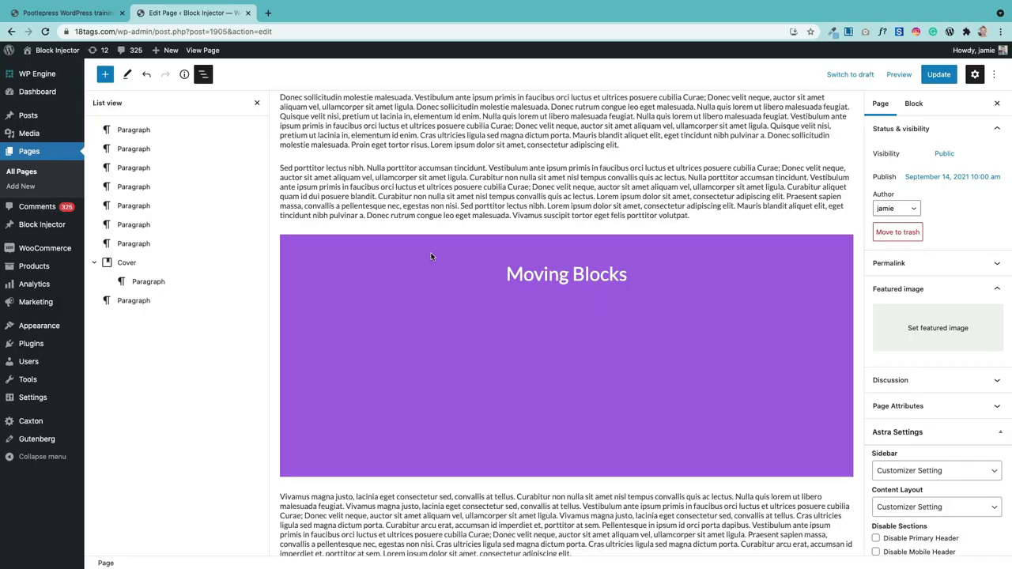
# Move the Moving Blocks cover up two positions and back down two positions.
pyautogui.click(434, 246)
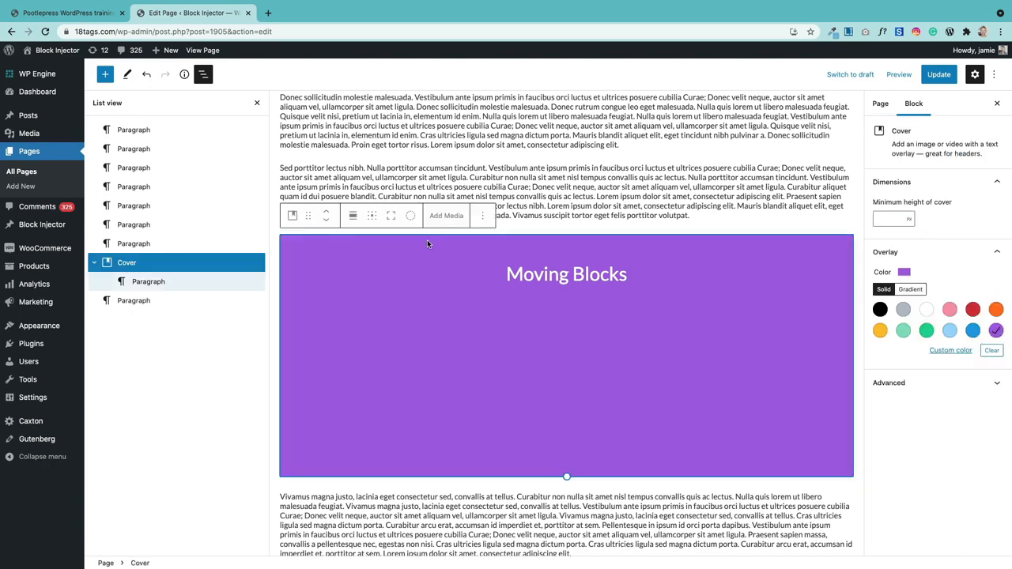
pyautogui.click(327, 213)
pyautogui.click(326, 214)
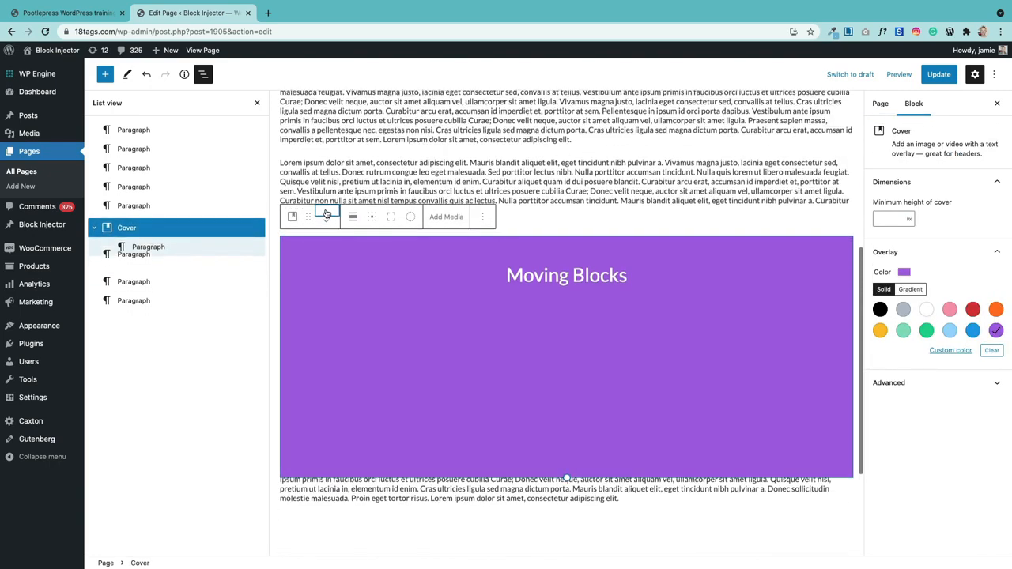
pyautogui.click(327, 222)
pyautogui.click(327, 221)
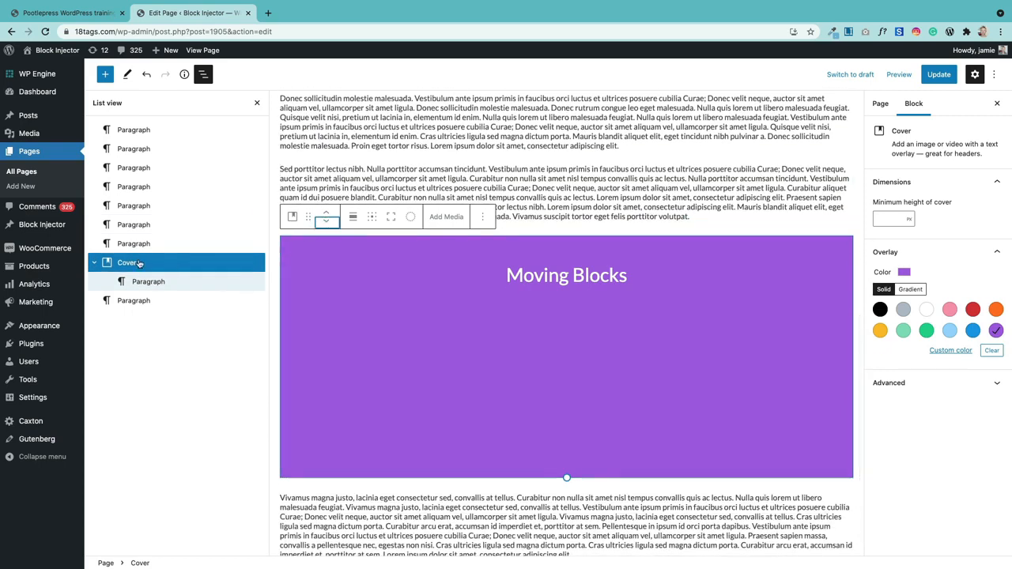
# Try repositioning the Moving Blocks cover in List view and relocate it above the page's first paragraph with Move to.
pyautogui.moveTo(139, 262); pyautogui.dragTo(150, 246)
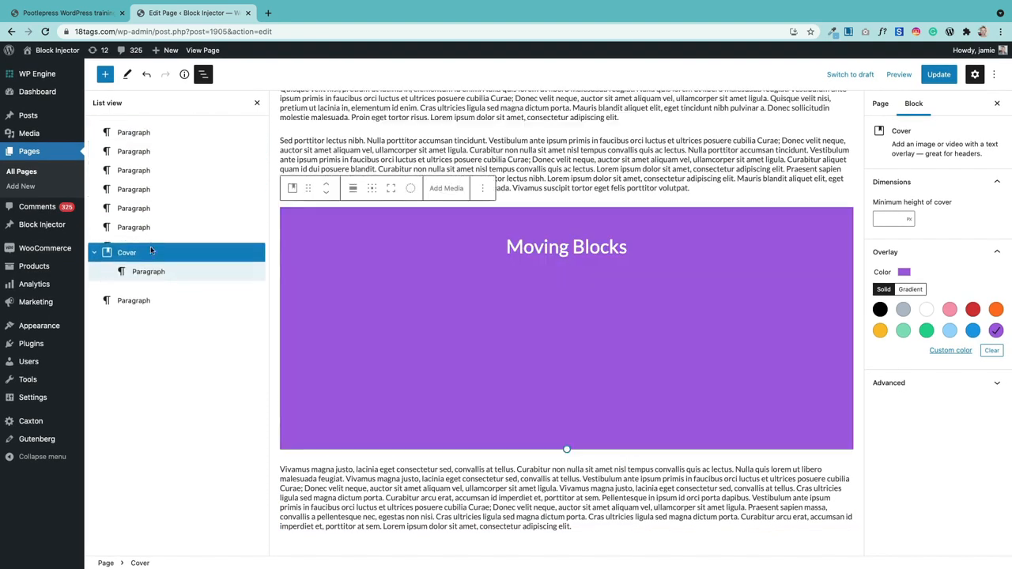
pyautogui.scroll(2, 344, 275)
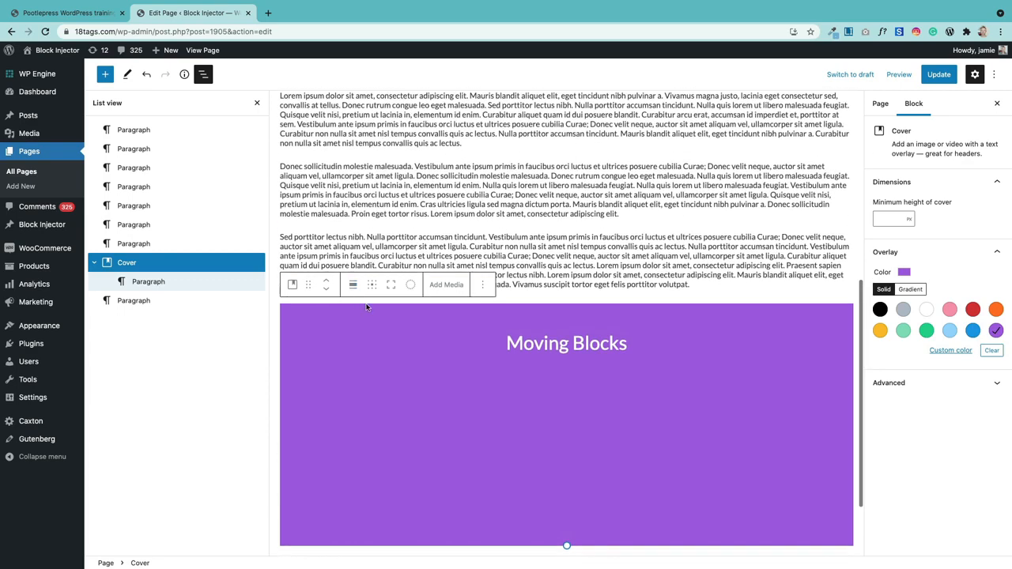
pyautogui.click(484, 286)
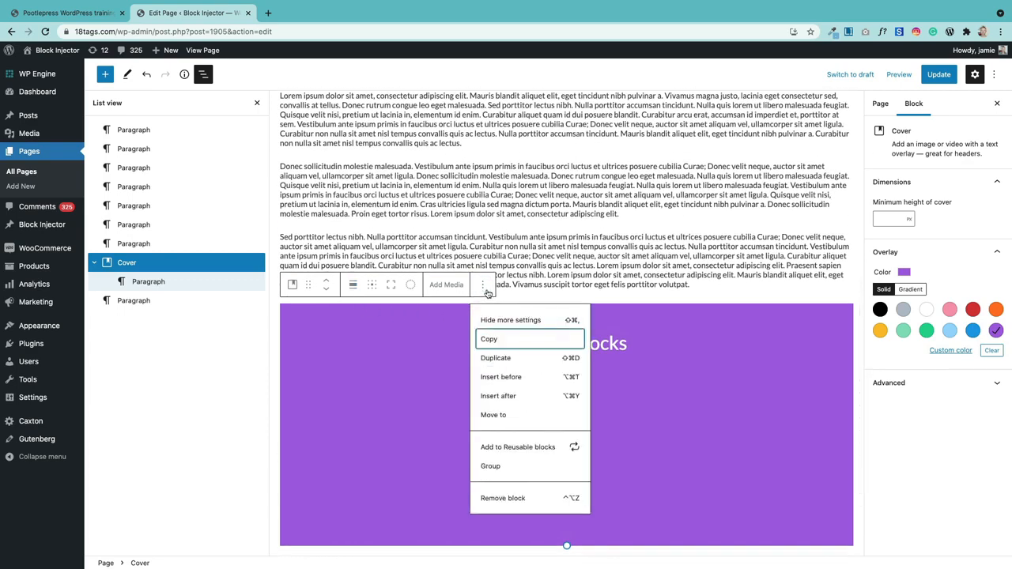
pyautogui.click(498, 415)
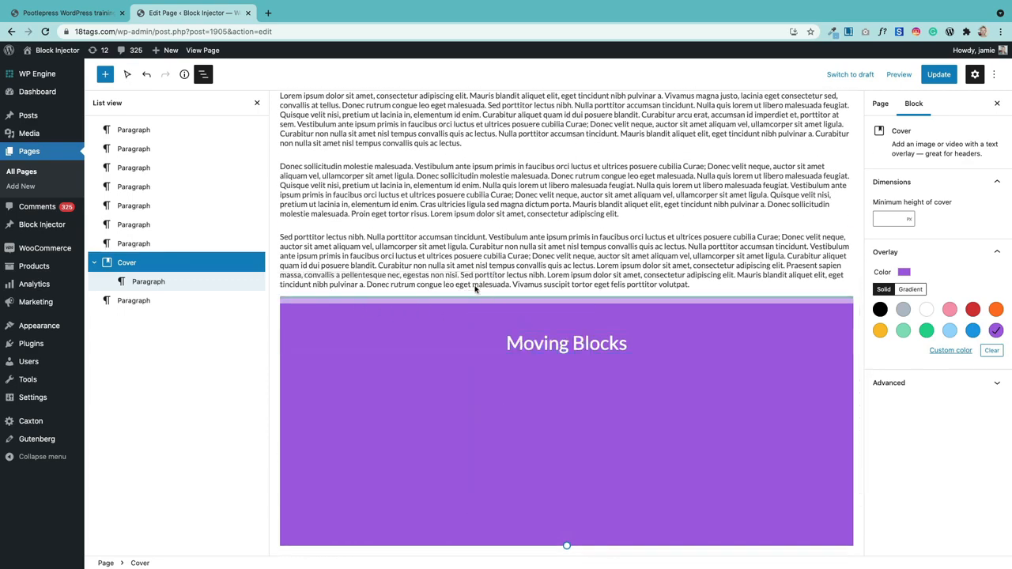
pyautogui.press('Up')
pyautogui.press('Up')
pyautogui.press('Up')
pyautogui.press('Up')
pyautogui.press('Up')
pyautogui.press('Up')
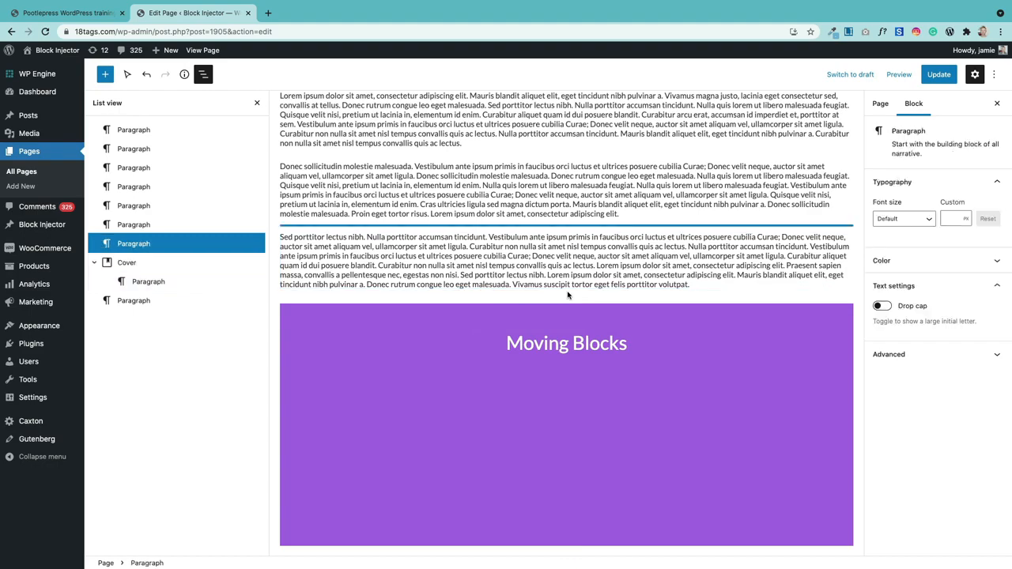
pyautogui.press('Up')
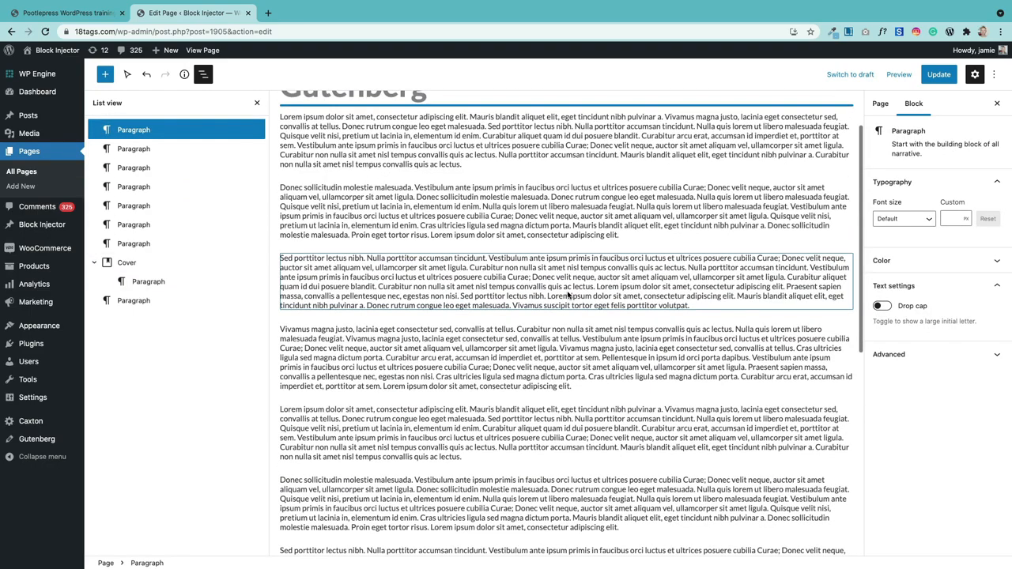
pyautogui.press('Return')
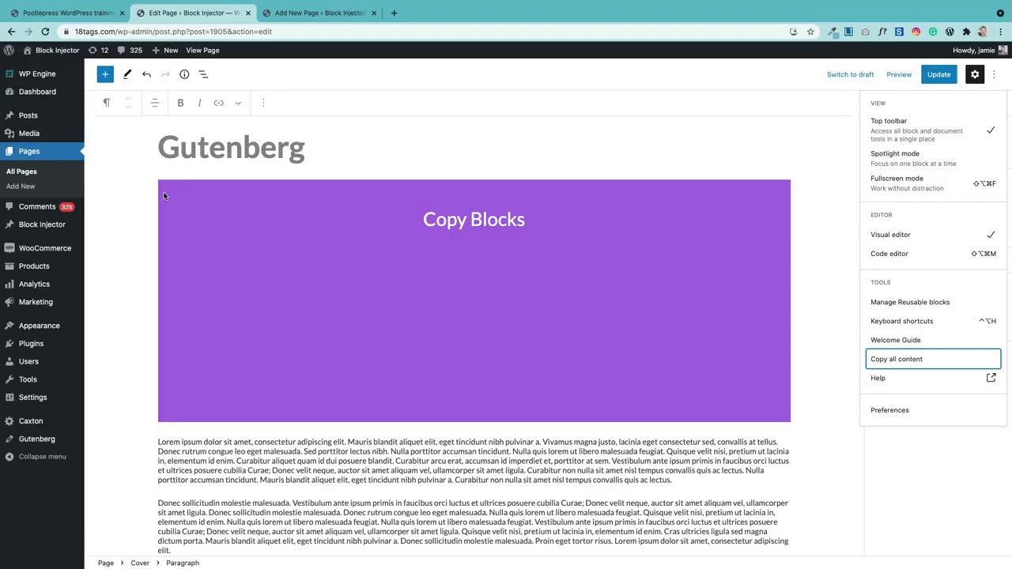
# Copy all content of the Gutenberg page and paste it into the empty page titled Copy.
pyautogui.click(994, 78)
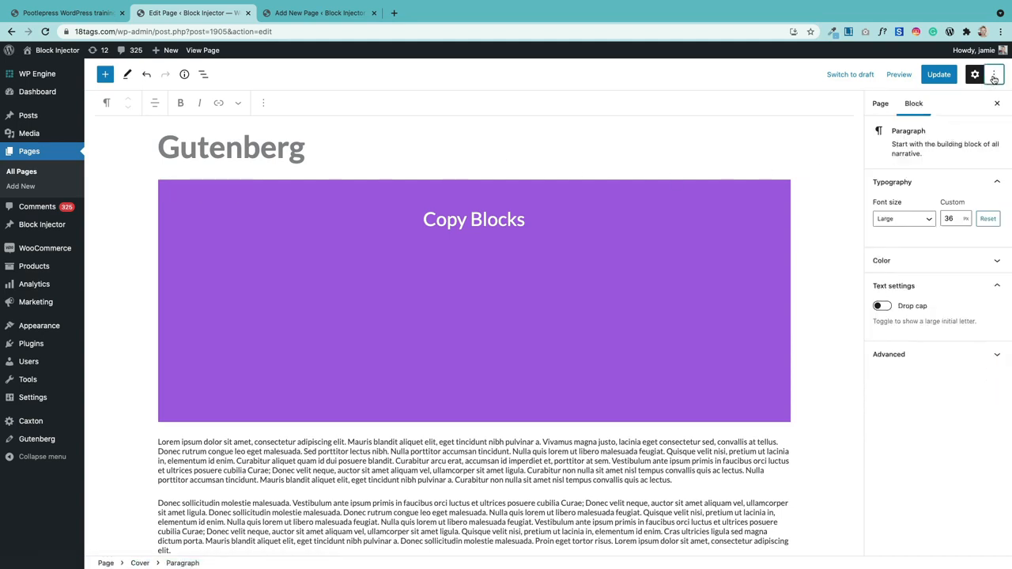
pyautogui.click(993, 78)
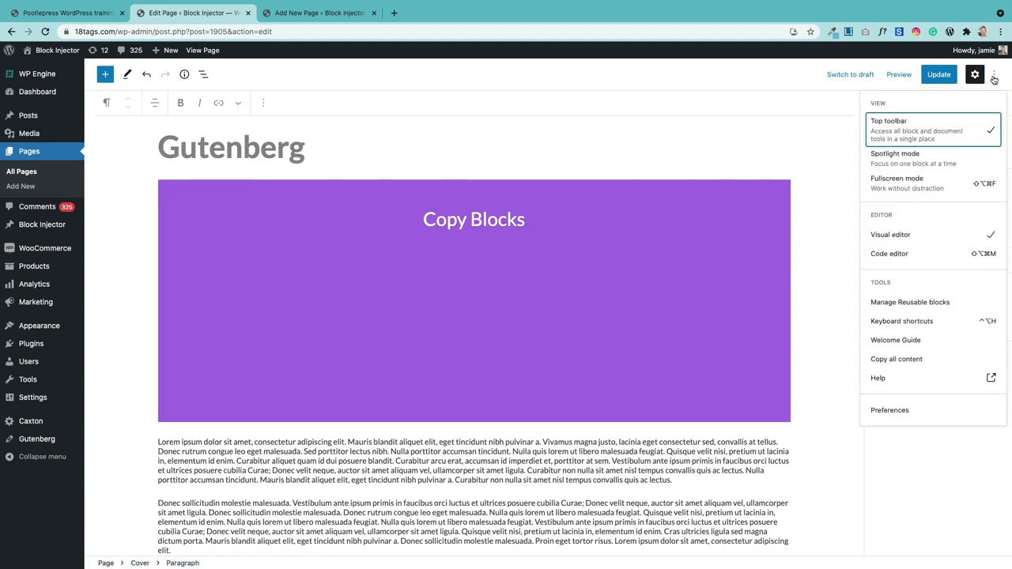
pyautogui.click(905, 363)
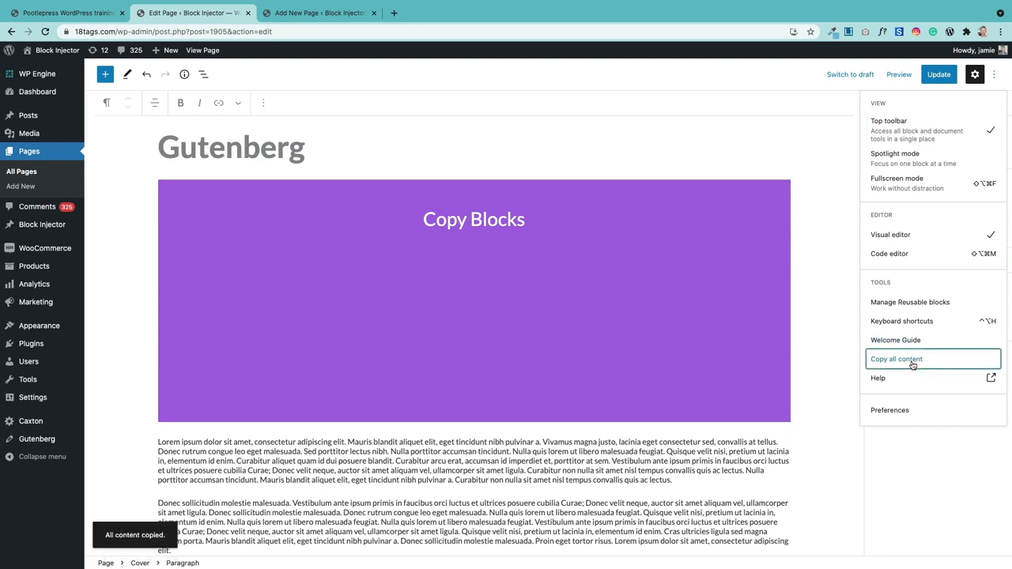
pyautogui.click(309, 15)
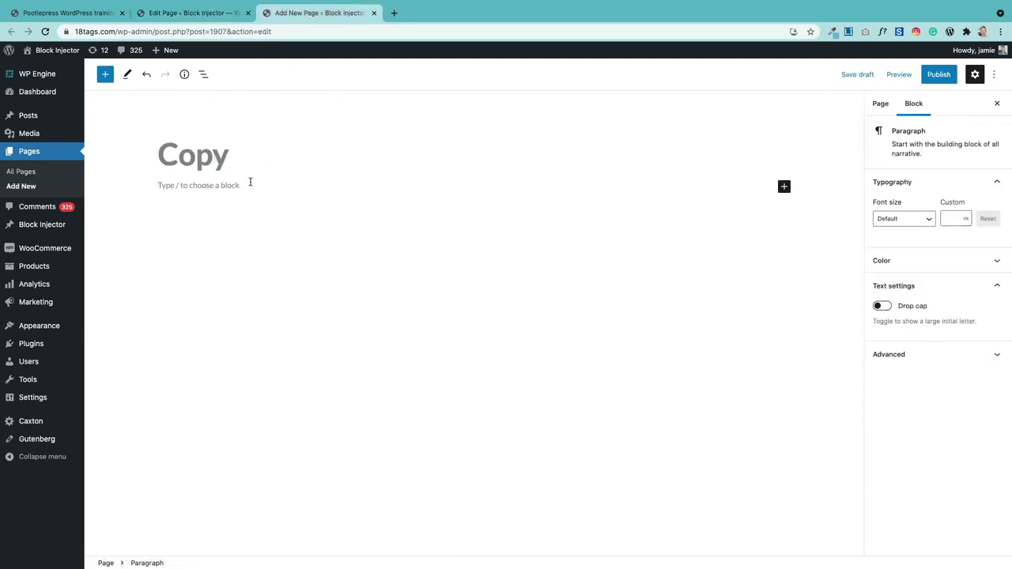
pyautogui.press('super+v')
pyautogui.scroll(10, 261, 189)
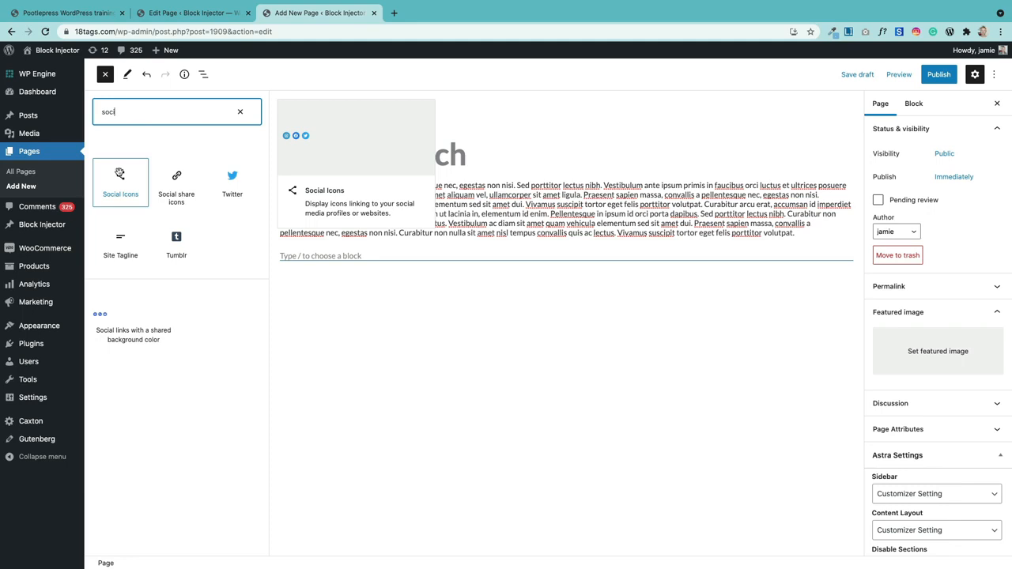
# Insert a Social Icons block below the paragraph on the Keep in touch page and add a Pinterest icon to it.
pyautogui.moveTo(119, 173); pyautogui.dragTo(324, 262)
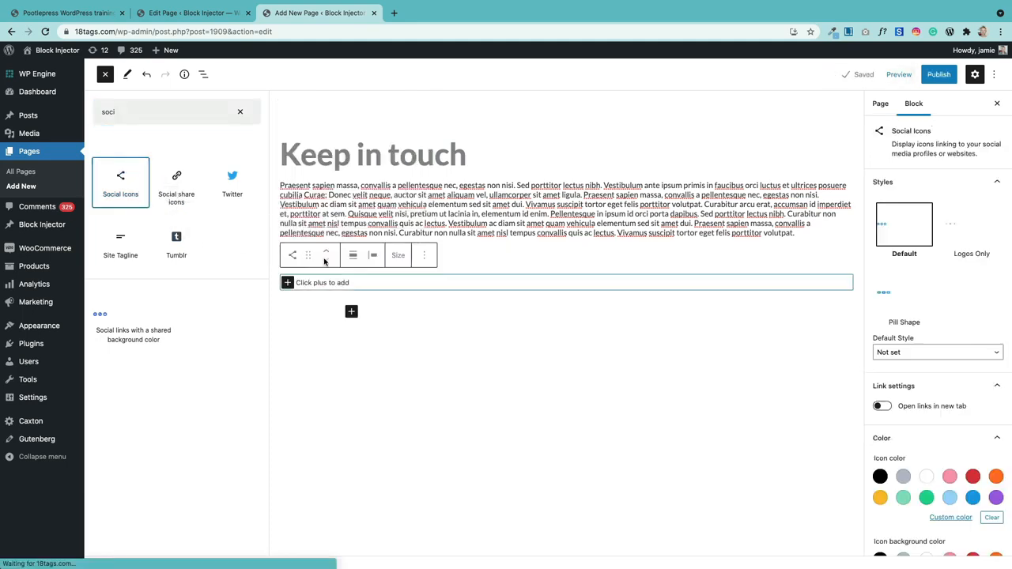
pyautogui.click(287, 283)
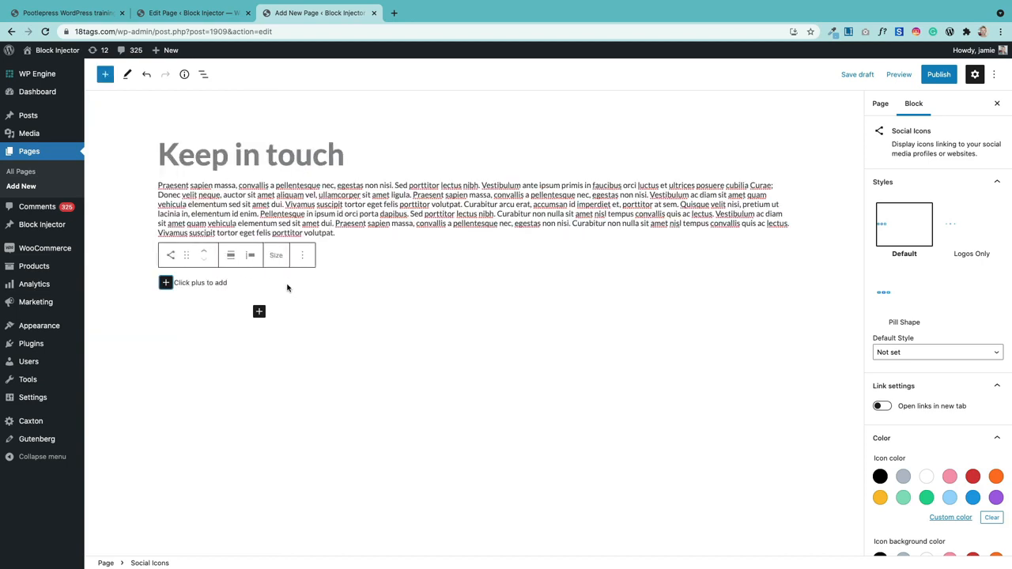
pyautogui.click(167, 284)
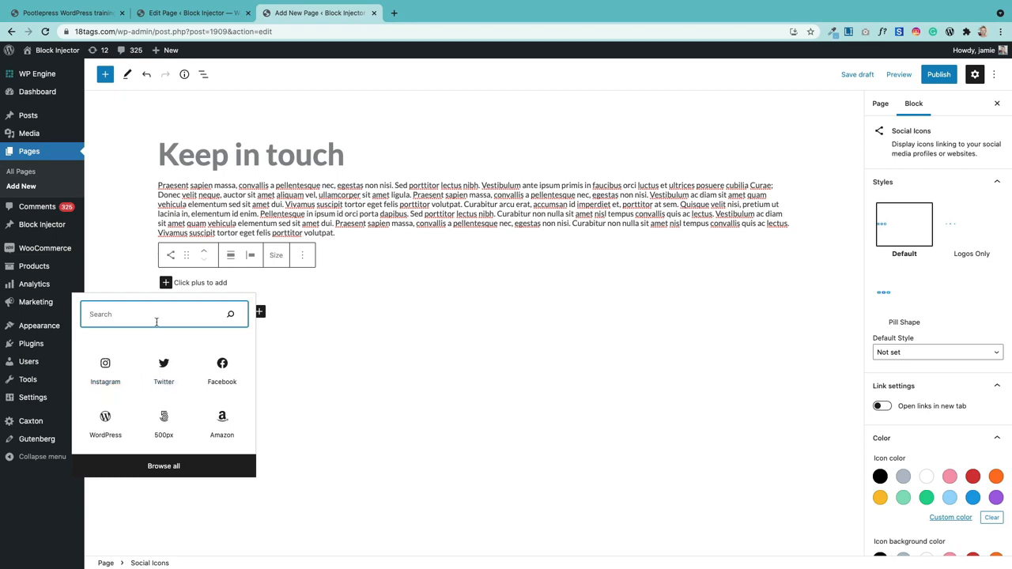
pyautogui.write('pin')
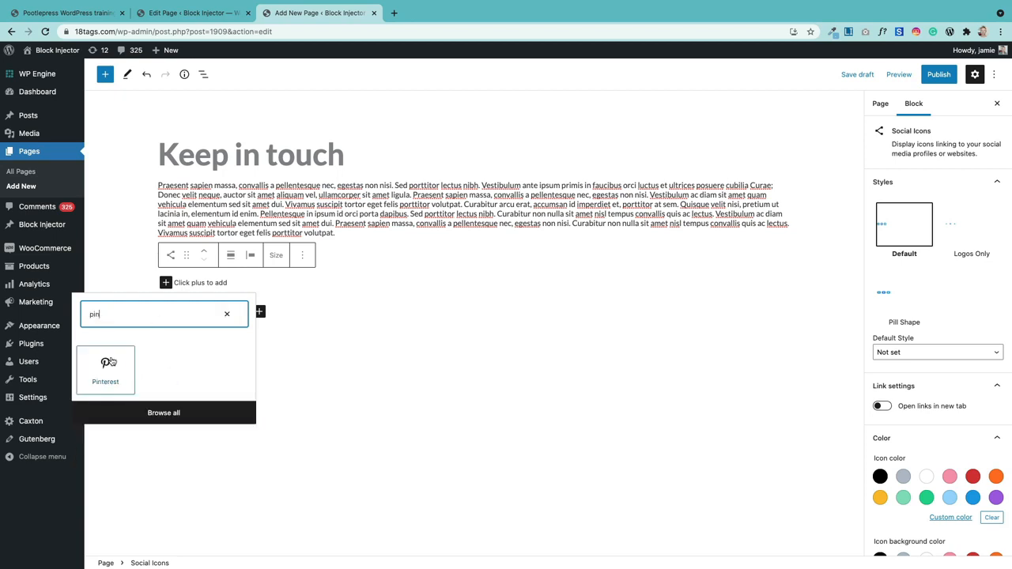
pyautogui.click(111, 362)
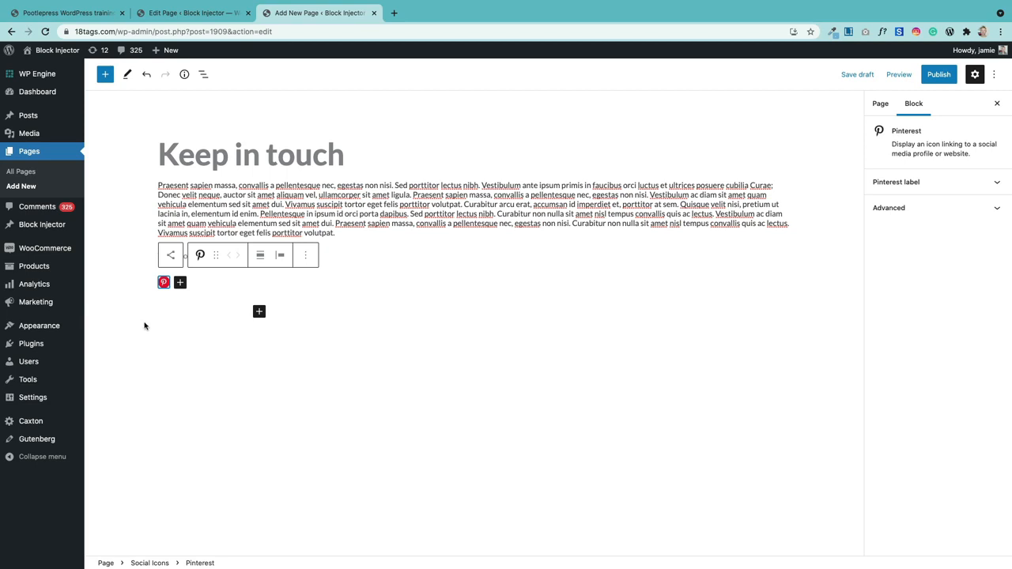
# Open the Pinterest icon's link address field and add a Facebook icon beside it.
pyautogui.click(164, 283)
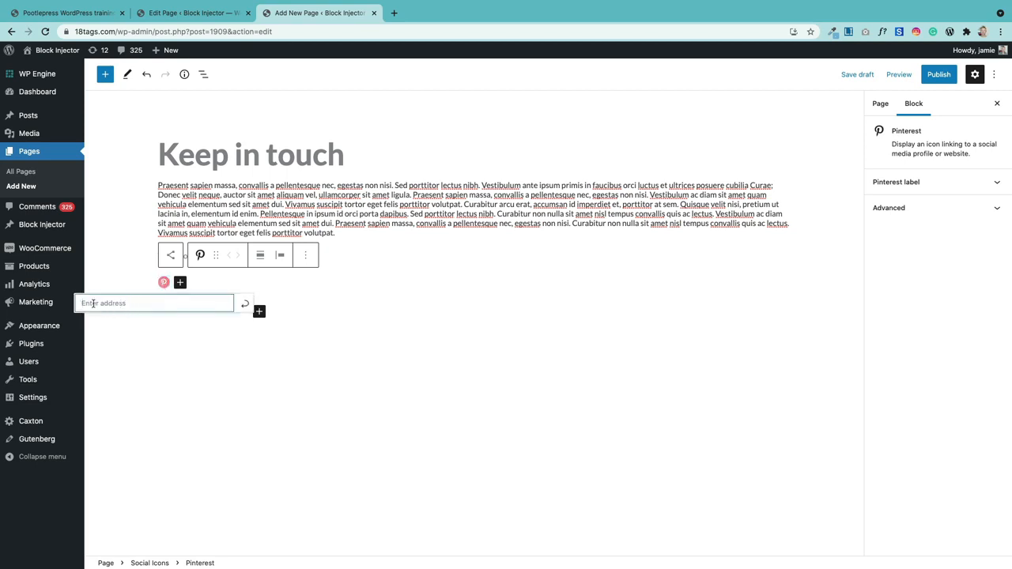
pyautogui.click(180, 282)
pyautogui.write('face')
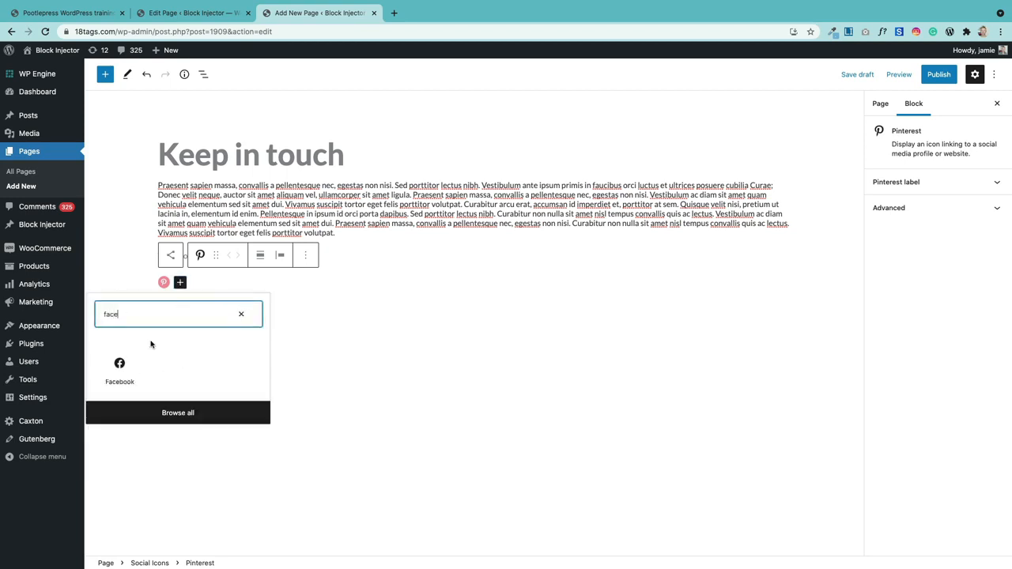
pyautogui.click(119, 366)
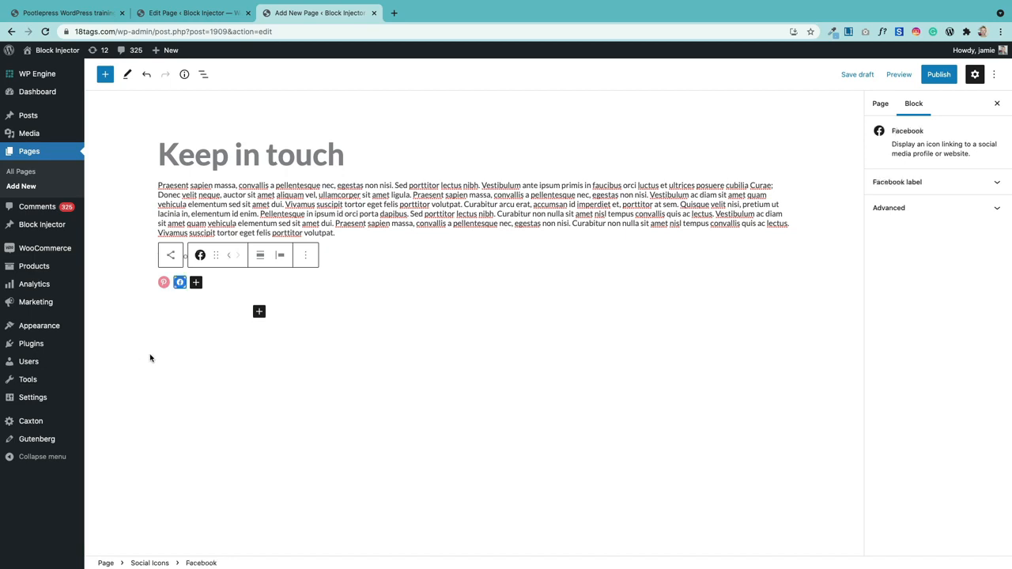
pyautogui.click(179, 284)
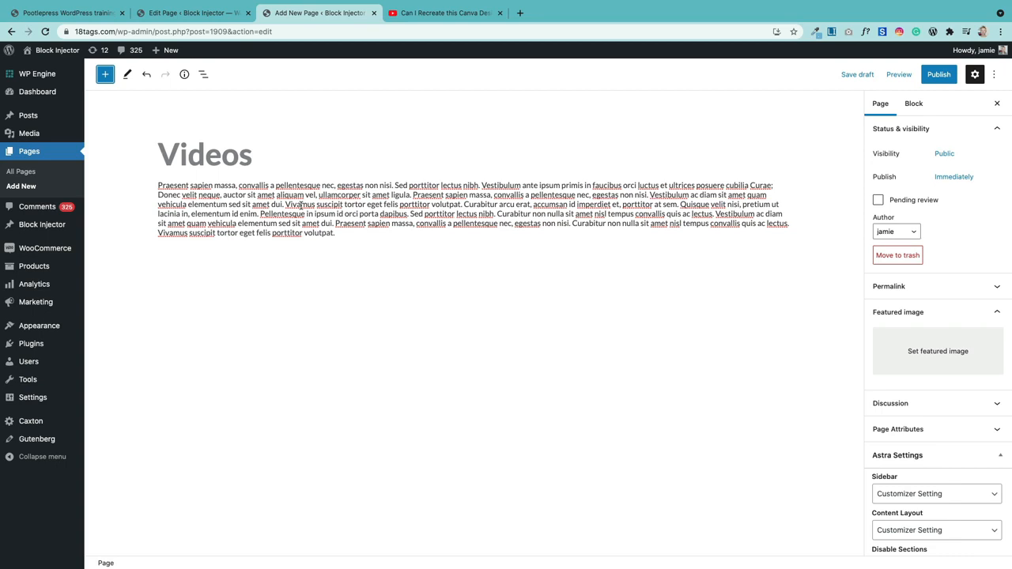
# Insert a Video block below the paragraph on the Videos page, using Garmin-Fenix-3.mp4 from the media library.
pyautogui.click(105, 74)
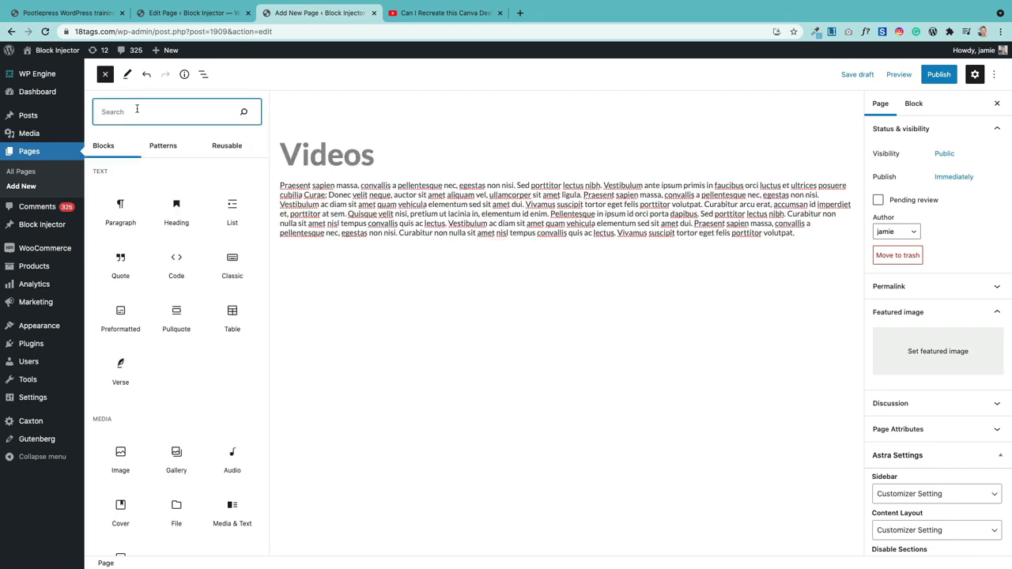
pyautogui.write('video')
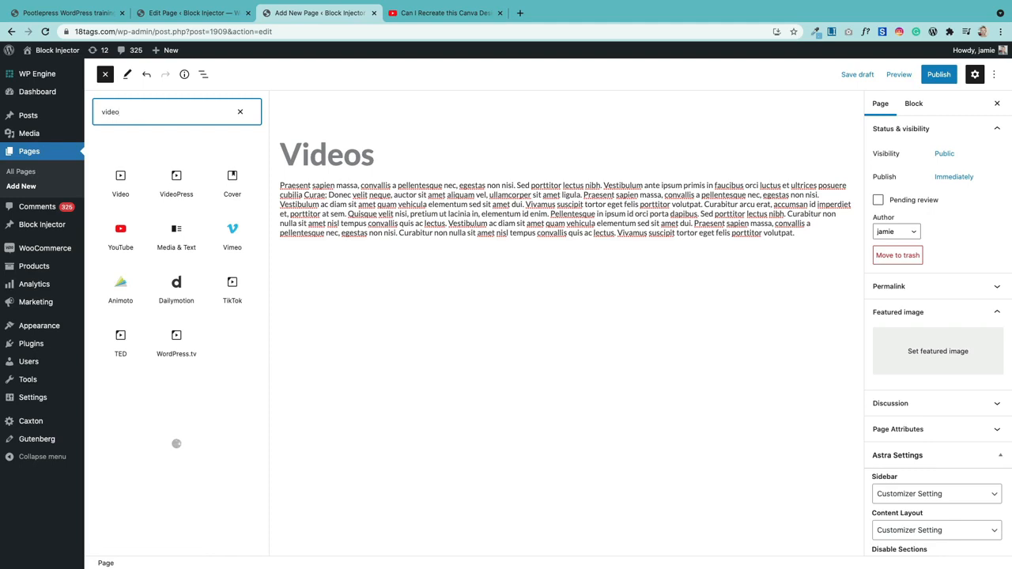
pyautogui.moveTo(118, 174); pyautogui.dragTo(519, 226)
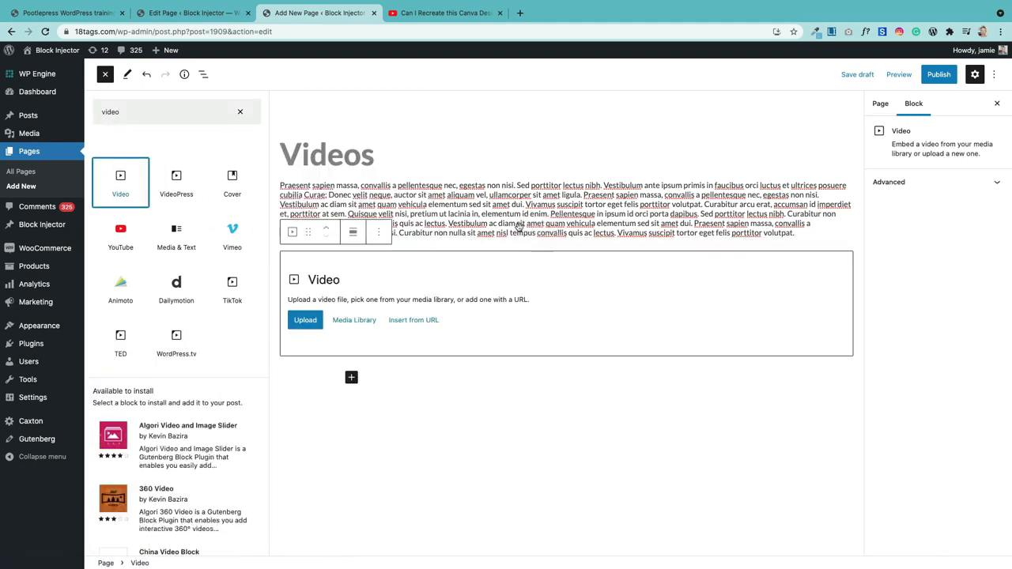
pyautogui.click(361, 321)
pyautogui.click(223, 320)
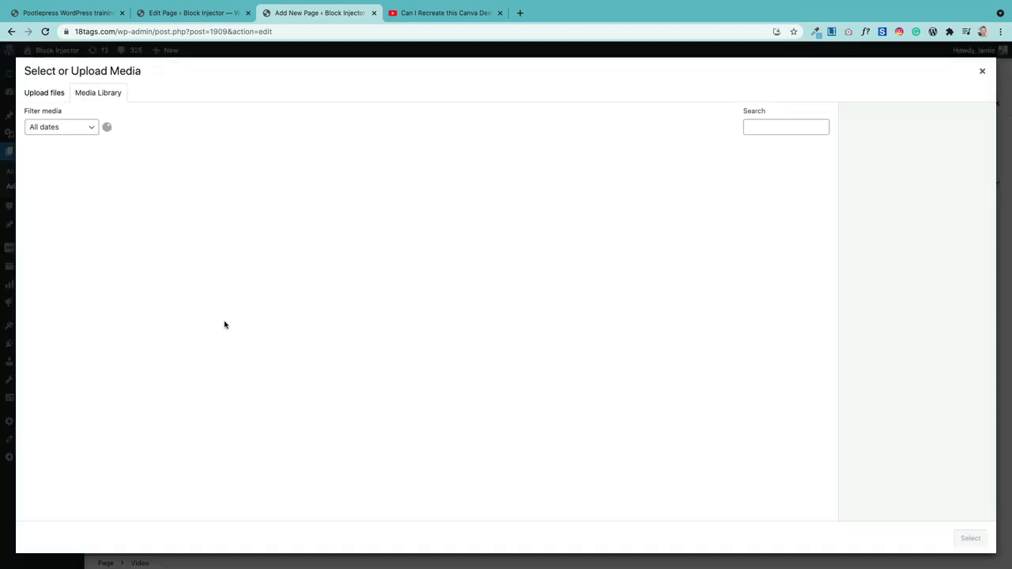
pyautogui.click(87, 199)
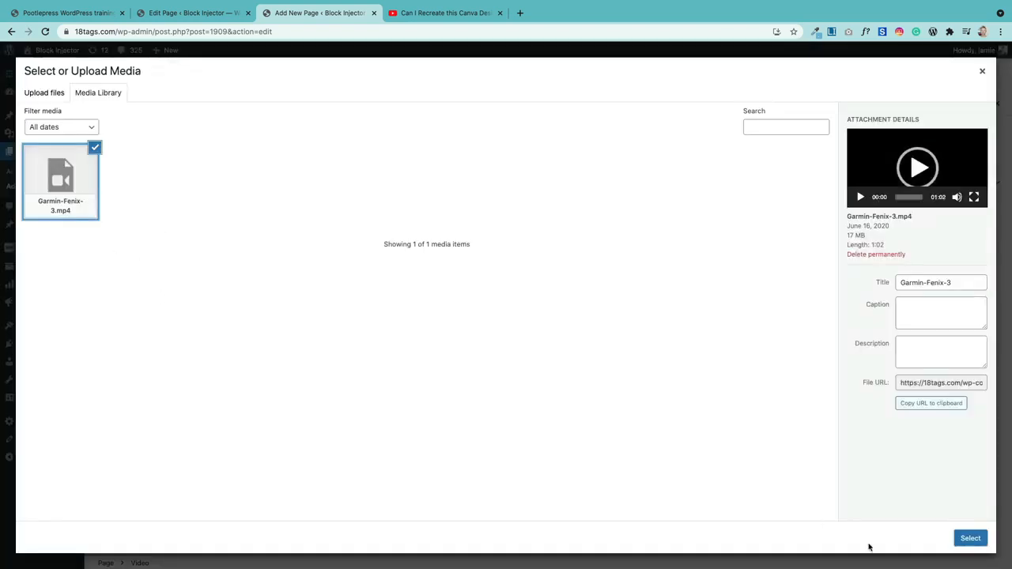
pyautogui.click(969, 538)
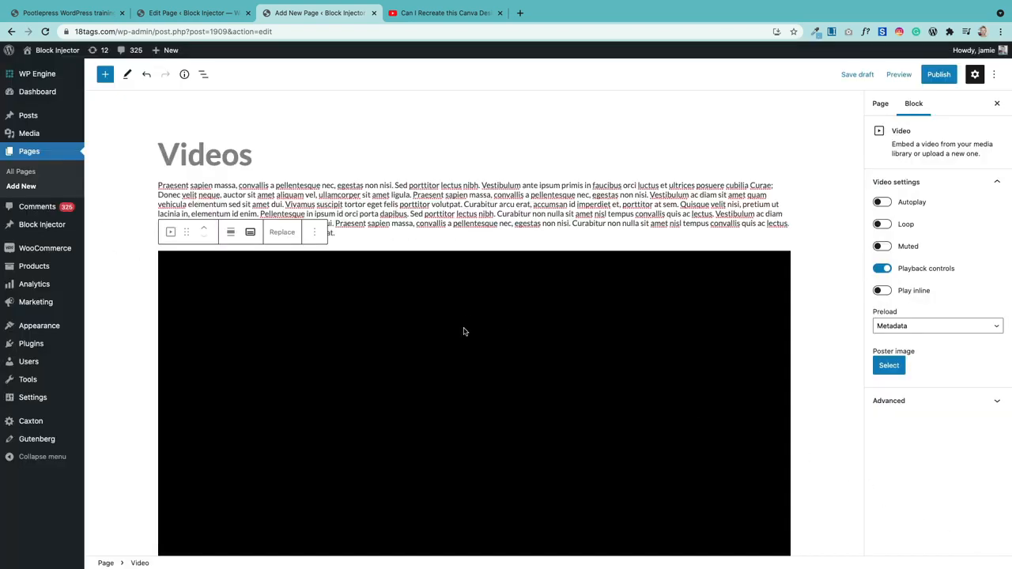
# Play the inserted video briefly, pause it, and remove the Video block from the page.
pyautogui.scroll(-1, 464, 337)
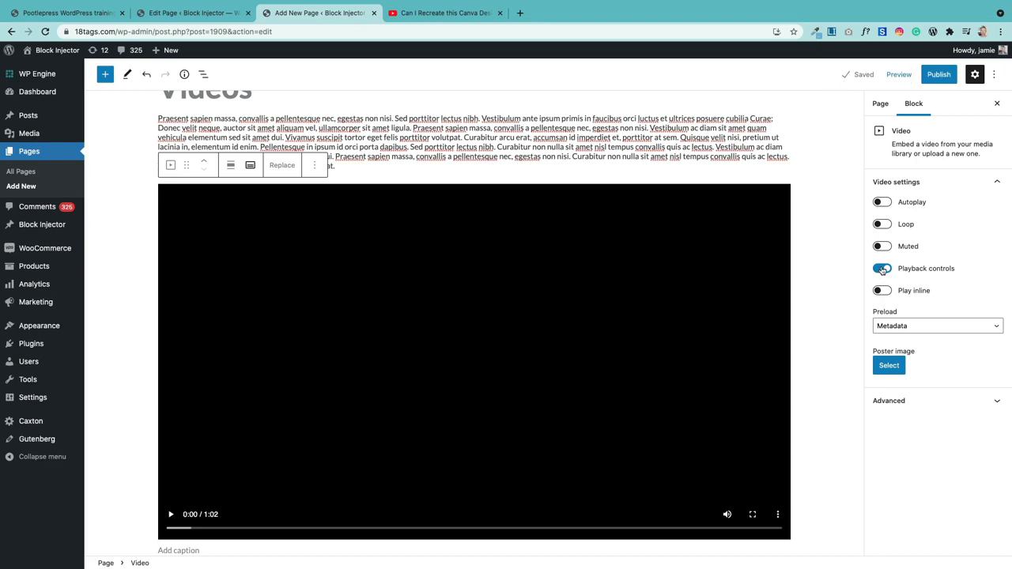
pyautogui.click(169, 515)
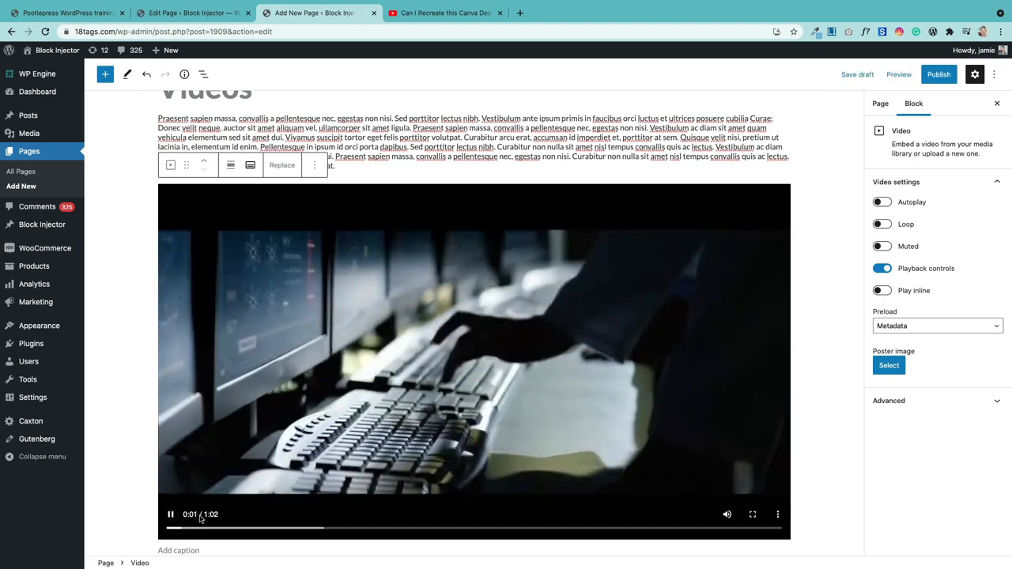
pyautogui.click(170, 515)
pyautogui.scroll(-1, 336, 480)
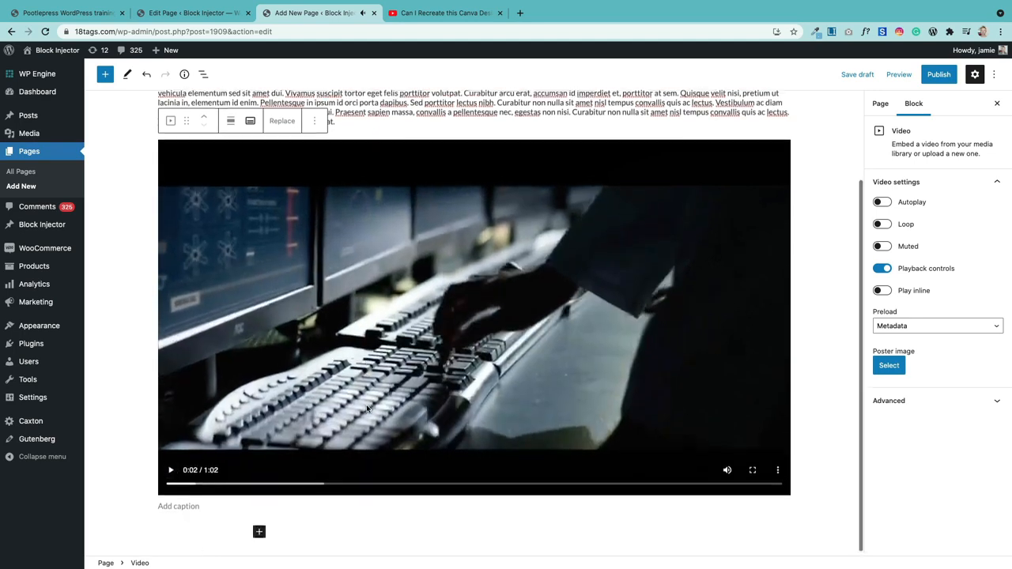
pyautogui.click(315, 116)
pyautogui.click(340, 349)
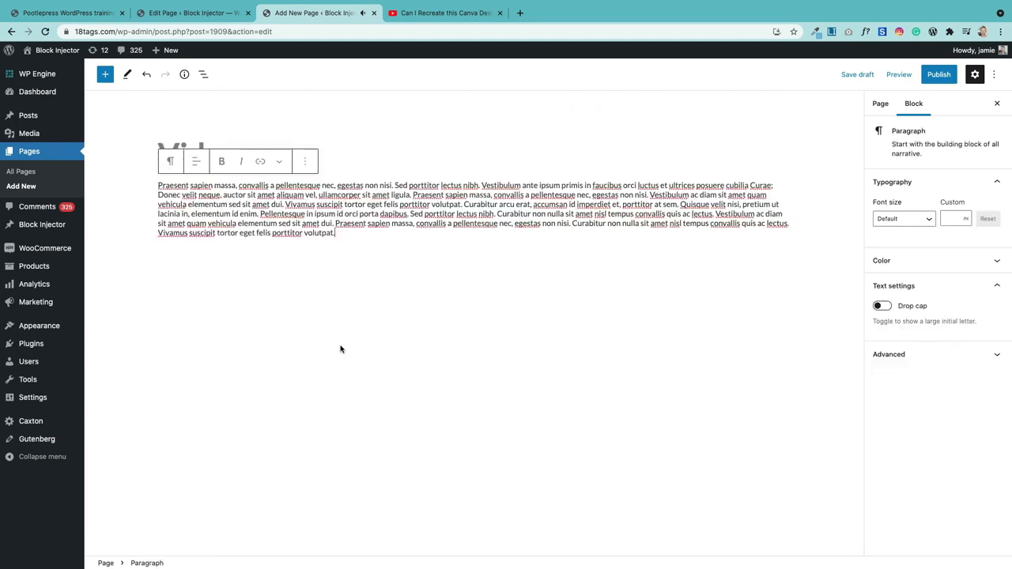
# Insert a YouTube block below the paragraph on the Videos page.
pyautogui.click(371, 251)
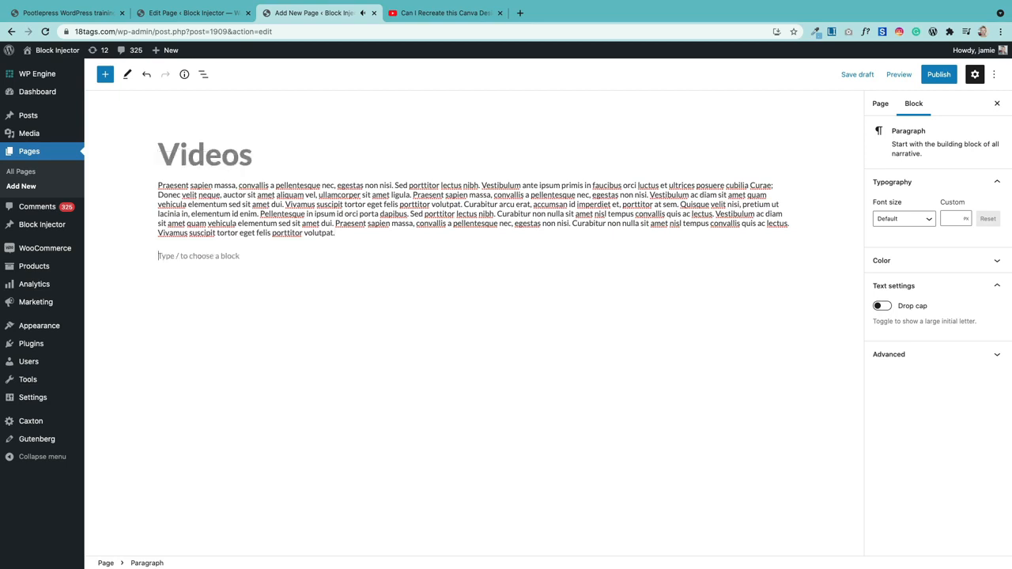
pyautogui.click(105, 73)
pyautogui.write('you')
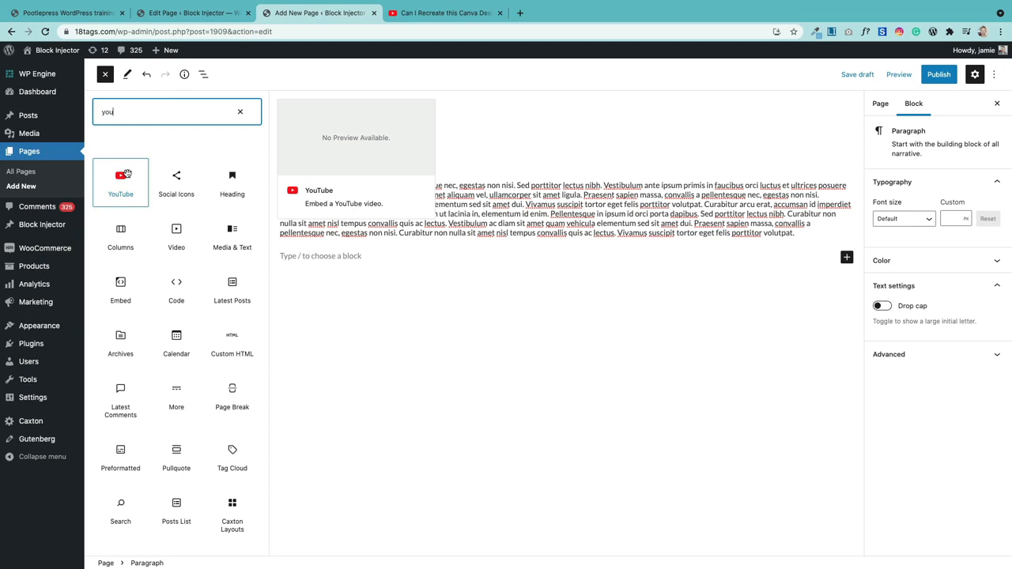
pyautogui.moveTo(120, 181); pyautogui.dragTo(405, 252)
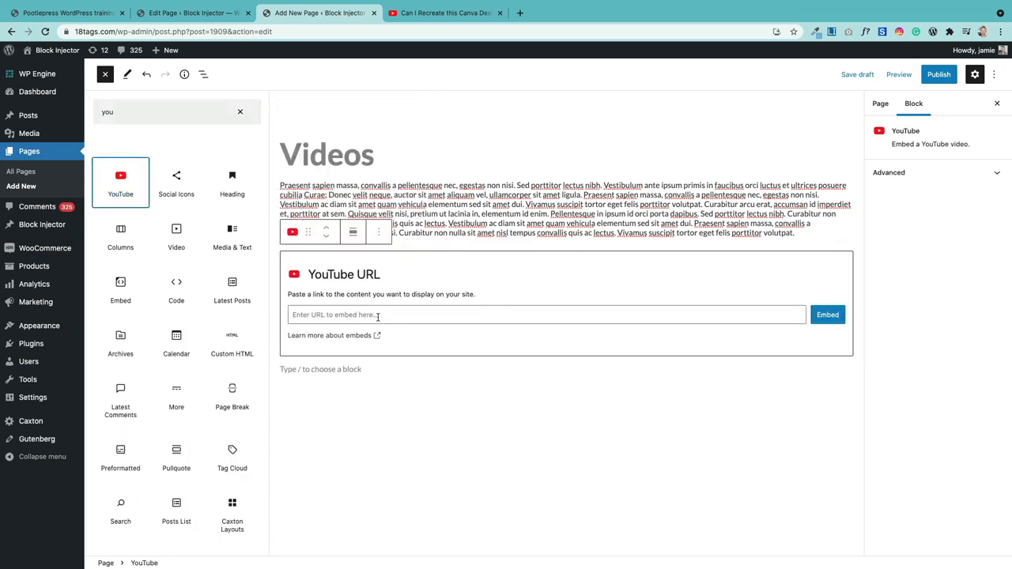
# Switch to the YouTube video "Can I Recreate this Canva Design in the Gutenberg Block Editor?" and copy its share link.
pyautogui.click(437, 14)
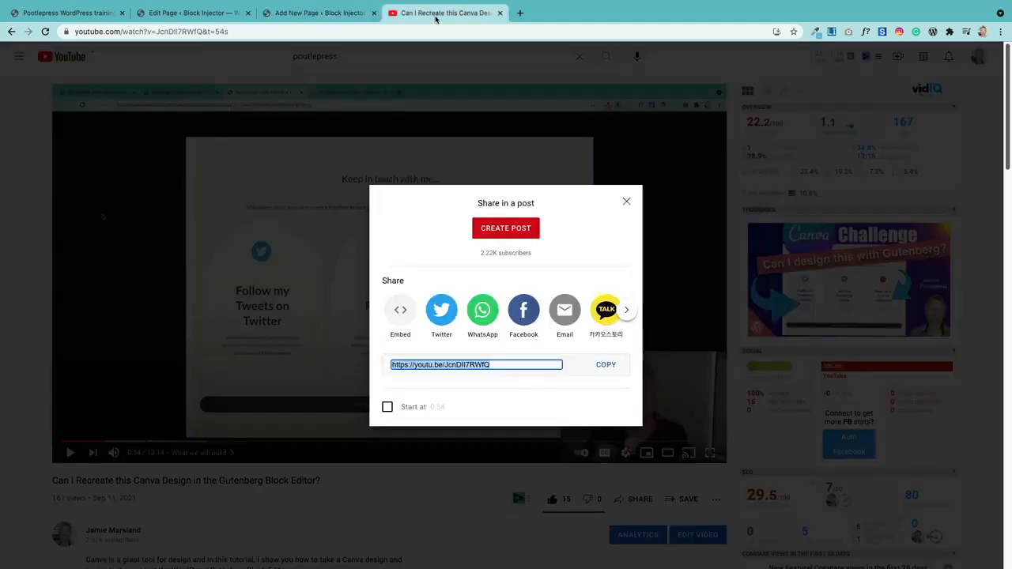
pyautogui.click(626, 202)
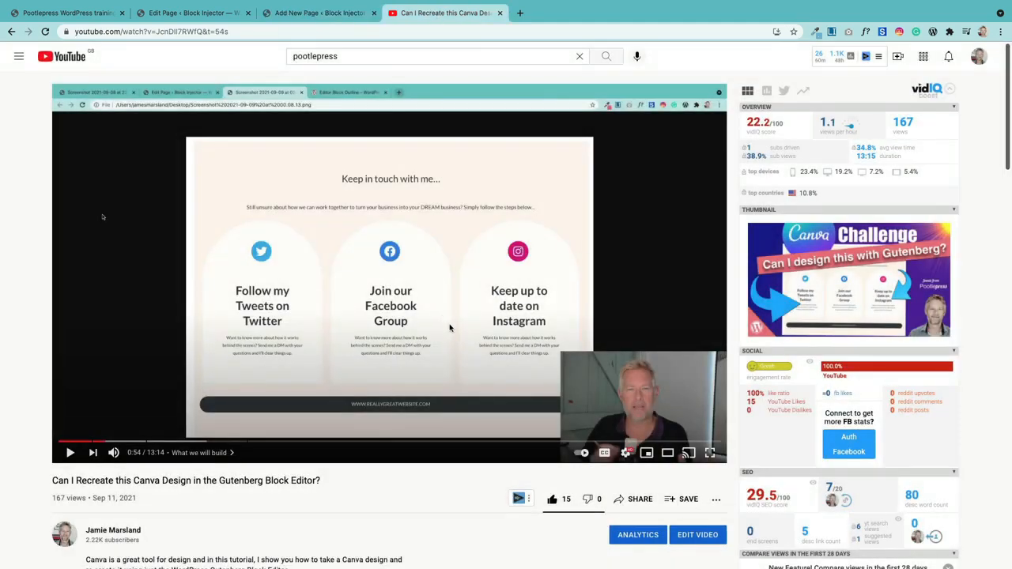
pyautogui.click(631, 499)
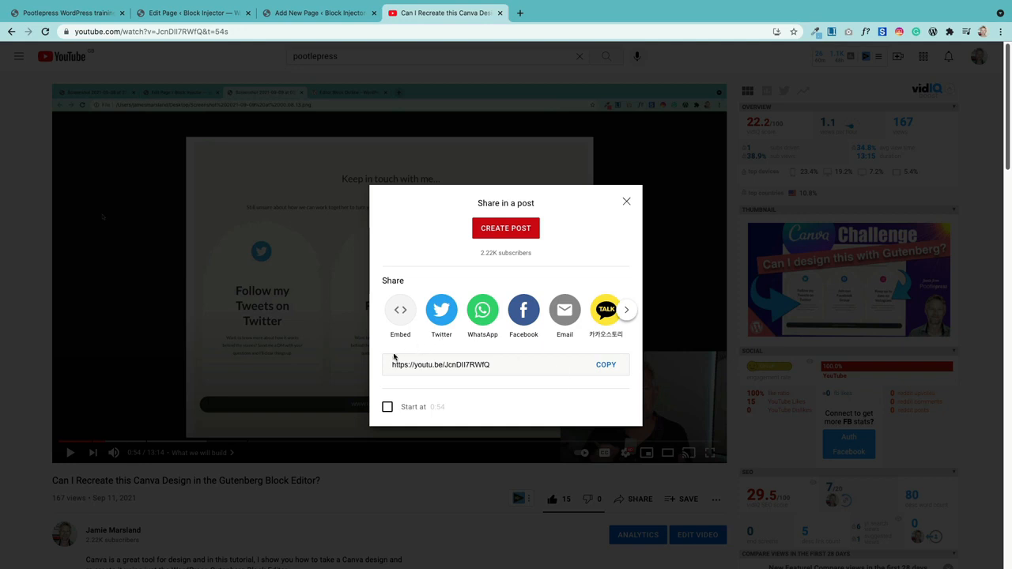
pyautogui.click(606, 364)
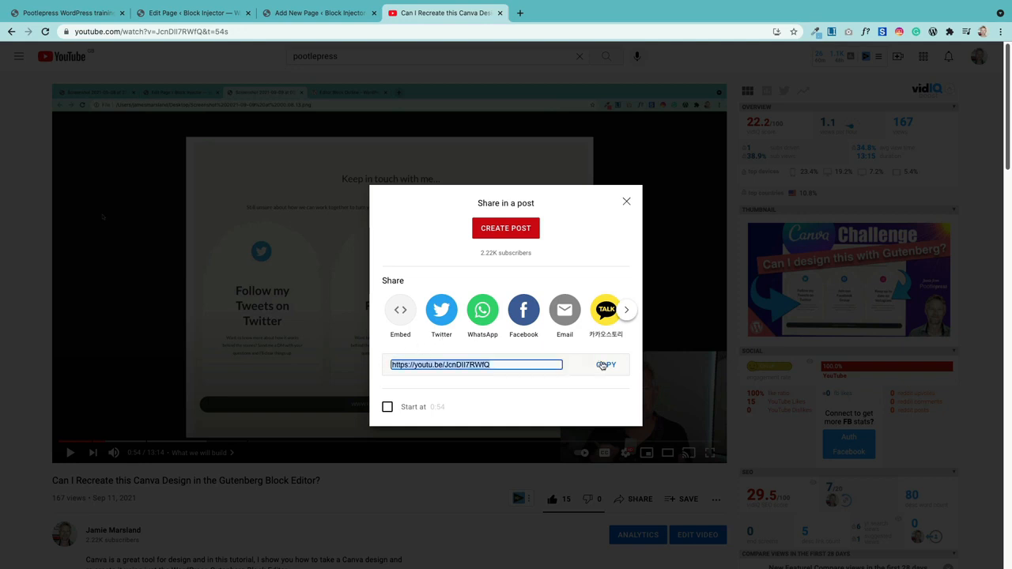
# Return to the Videos page in WordPress and embed the copied video link in the YouTube block.
pyautogui.click(316, 12)
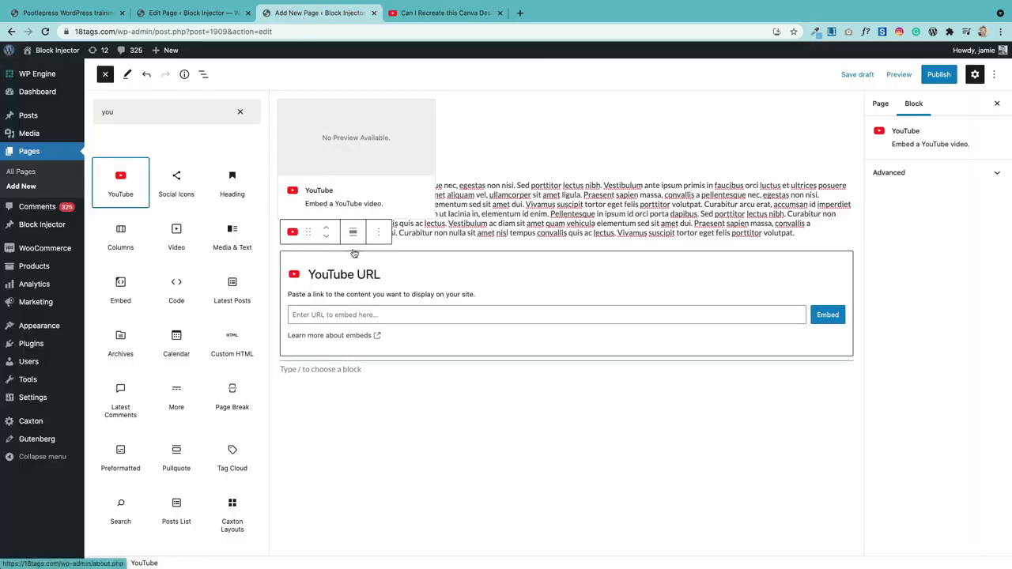
pyautogui.click(352, 314)
pyautogui.hotkey('ctrl', 'v')
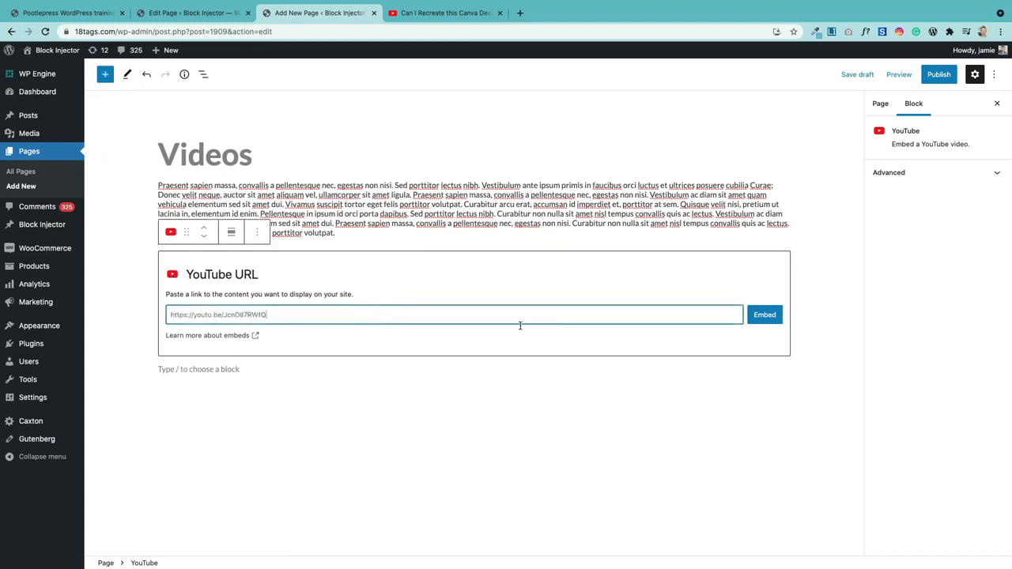
pyautogui.click(761, 314)
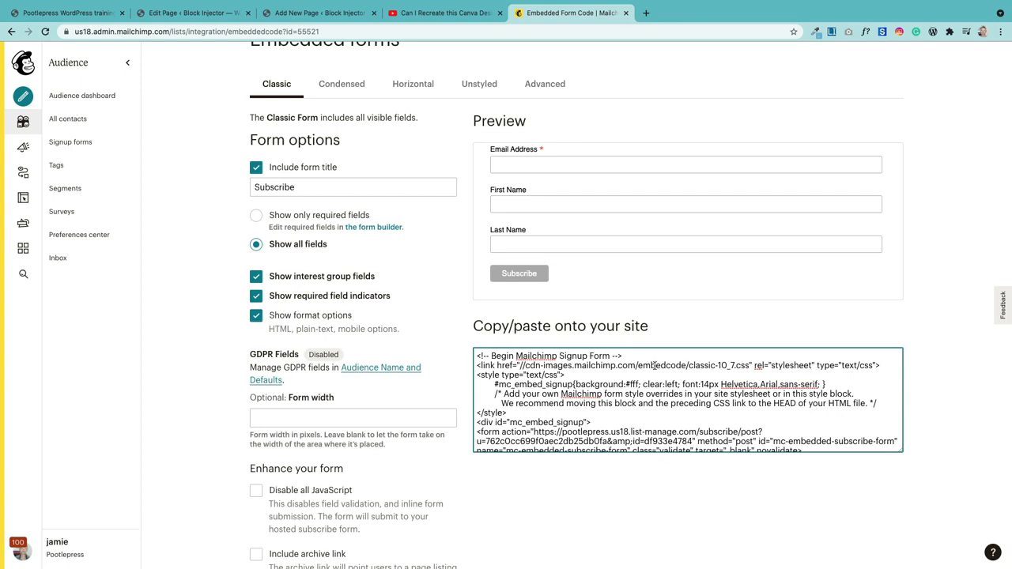
# Copy Mailchimp's embedded signup form code and paste it into a new Custom HTML block below the paragraph on WordPress's HTML page.
pyautogui.click(611, 409)
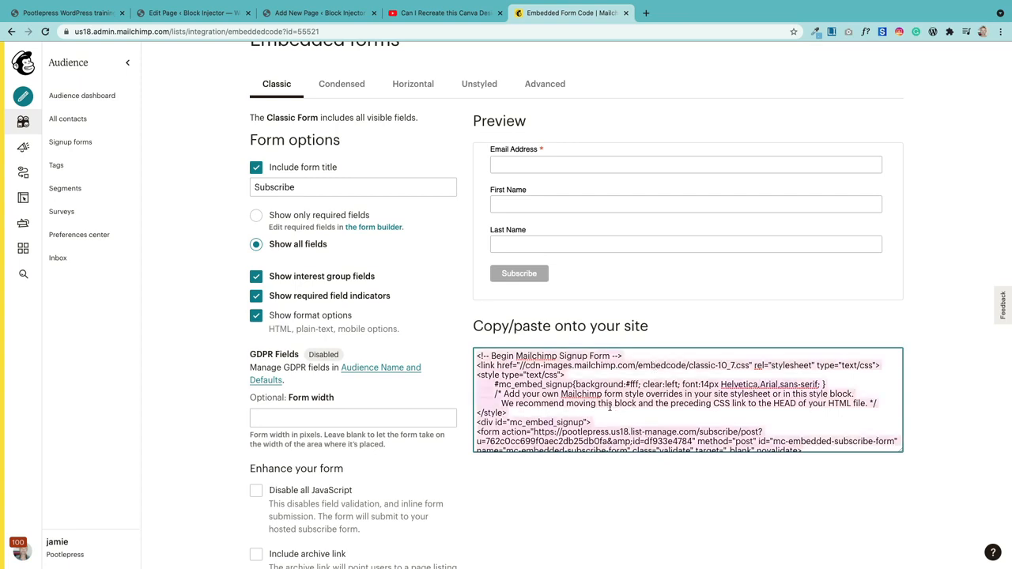
pyautogui.click(320, 12)
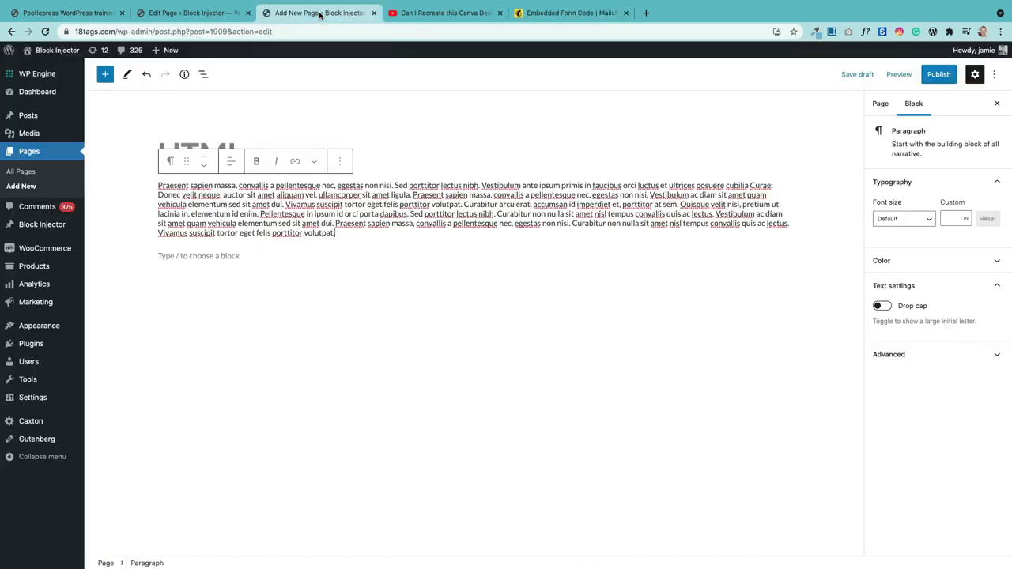
pyautogui.click(104, 74)
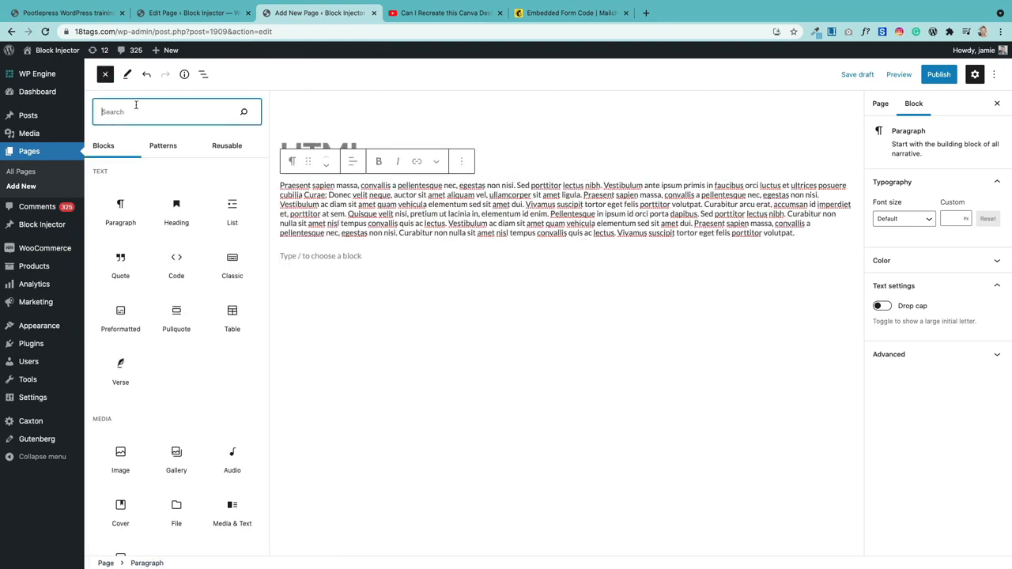
pyautogui.write('HTML')
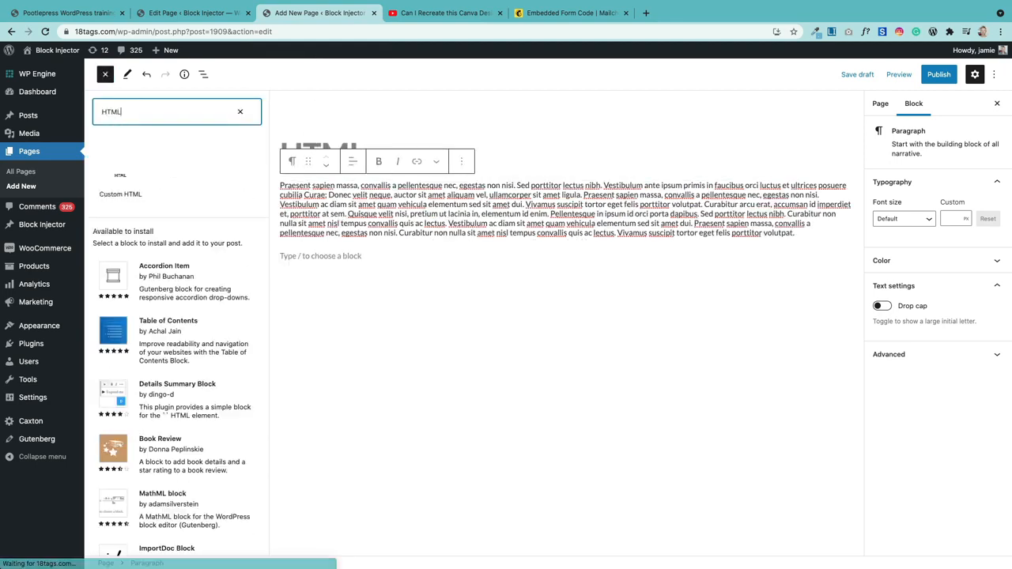
pyautogui.moveTo(120, 175); pyautogui.dragTo(358, 254)
pyautogui.click(350, 262)
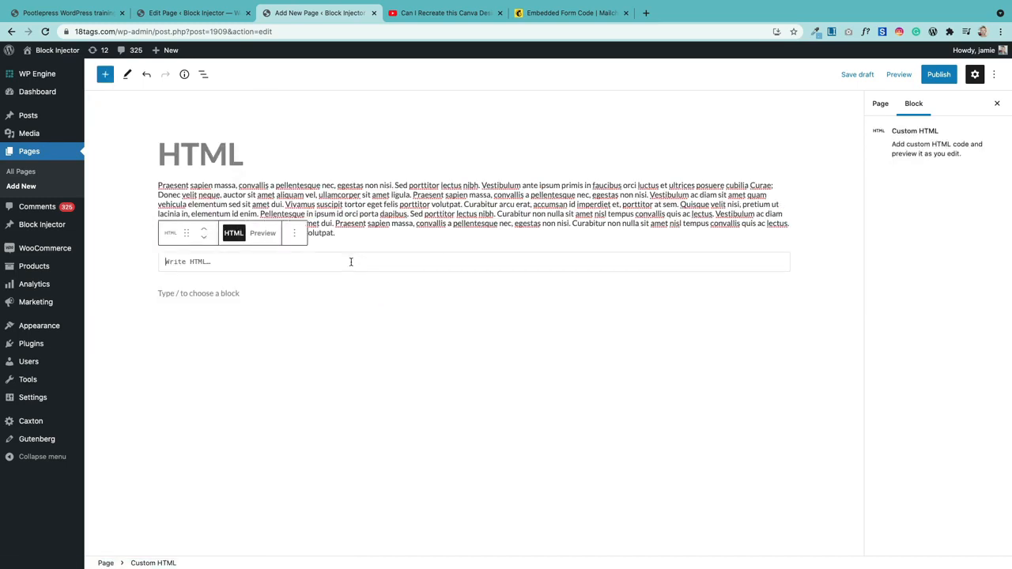
pyautogui.press('super+v')
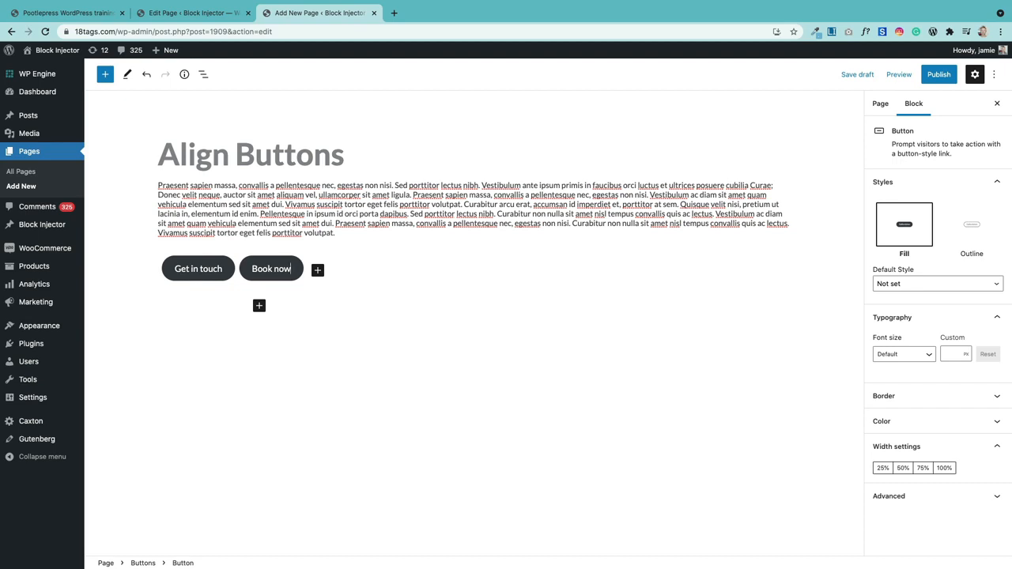
# Select the parent Buttons block through the list view on the Align Buttons page and justify its items to the center.
pyautogui.click(203, 74)
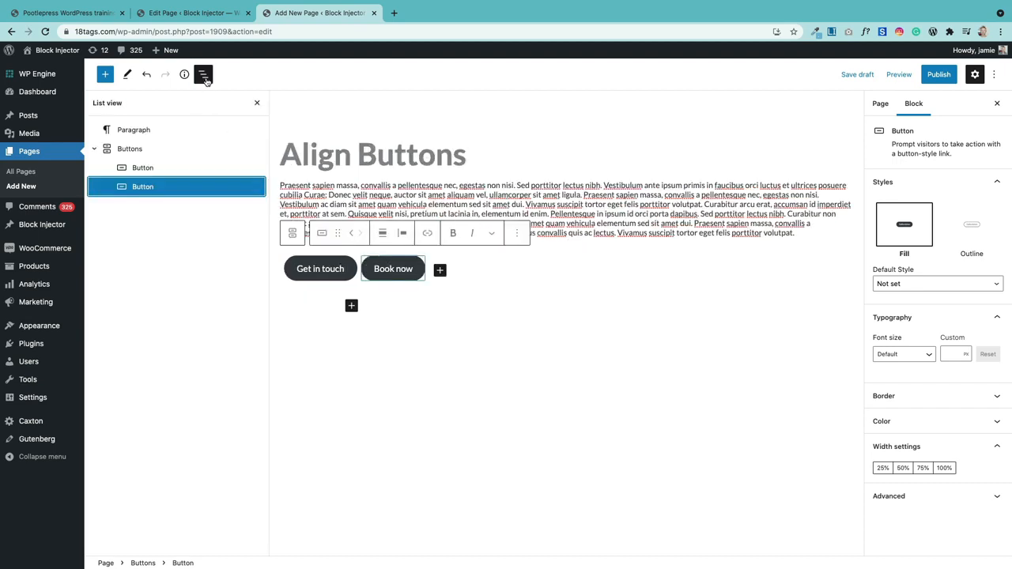
pyautogui.click(131, 153)
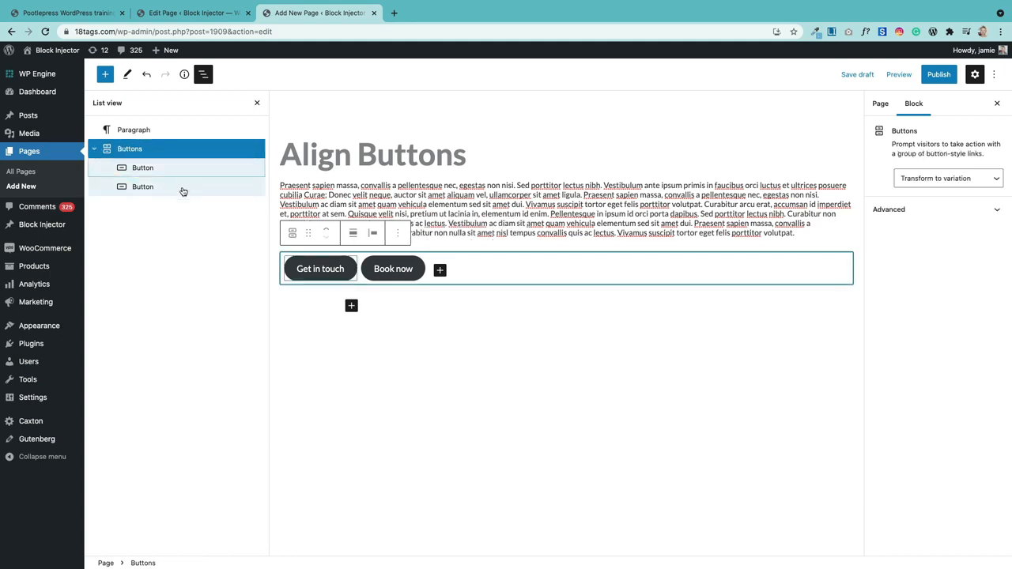
pyautogui.click(373, 235)
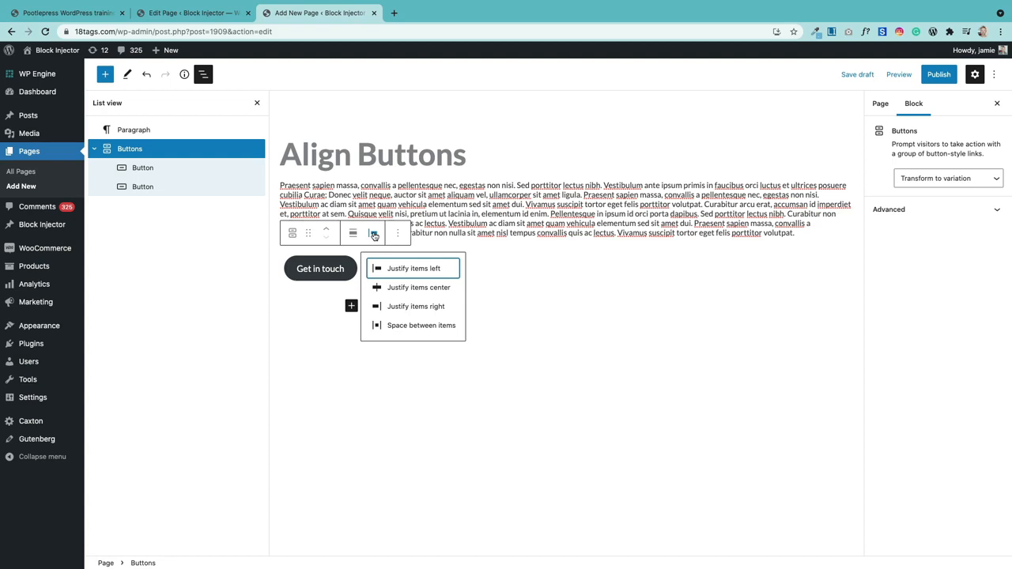
pyautogui.click(395, 288)
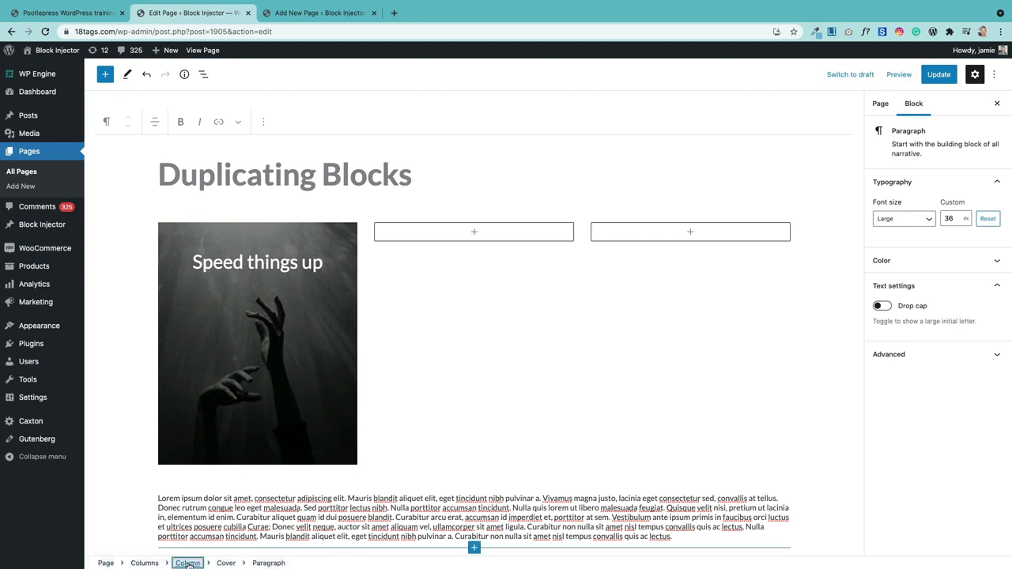
# Select the column containing the "Speed things up" cover on the Duplicating Blocks page and duplicate it twice.
pyautogui.click(188, 563)
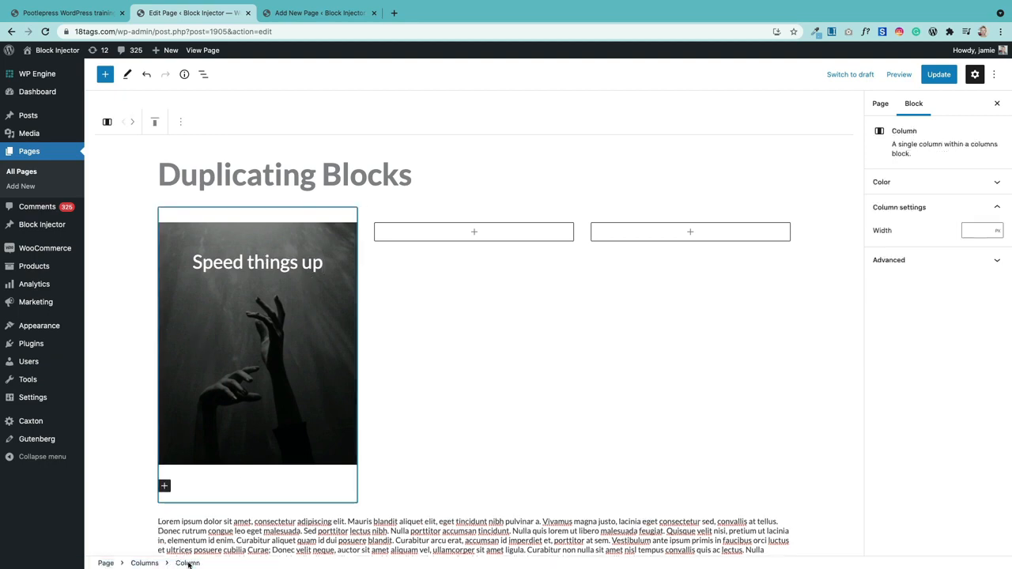
pyautogui.click(181, 122)
pyautogui.click(194, 197)
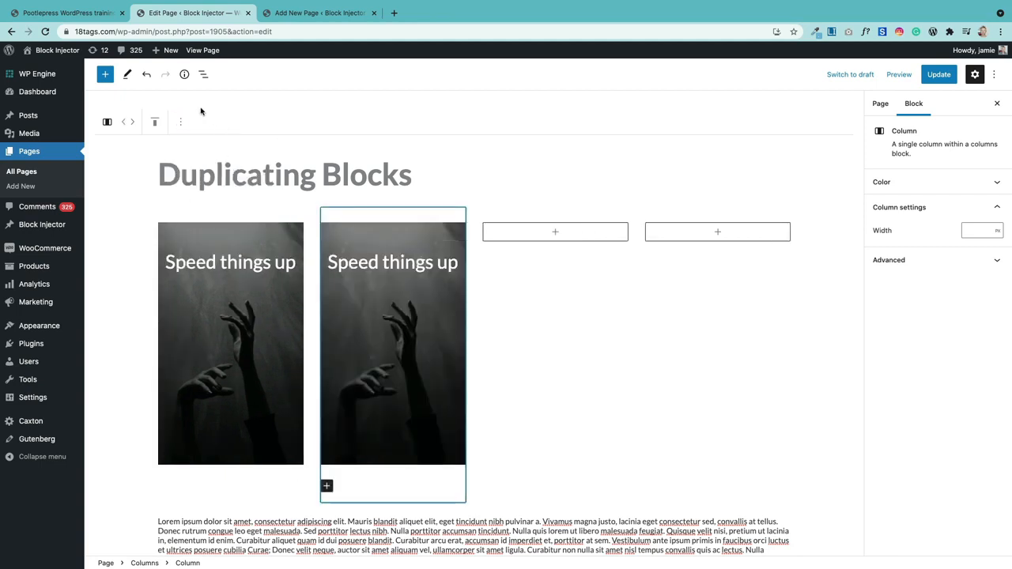
pyautogui.click(180, 122)
pyautogui.click(207, 199)
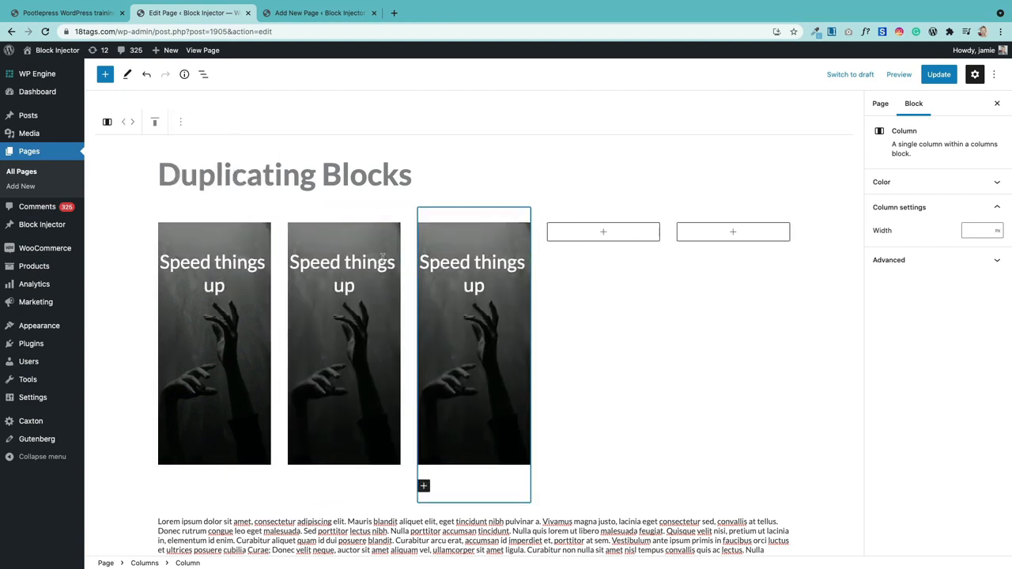
# Delete the two empty columns beside the "Speed things up" covers.
pyautogui.click(630, 347)
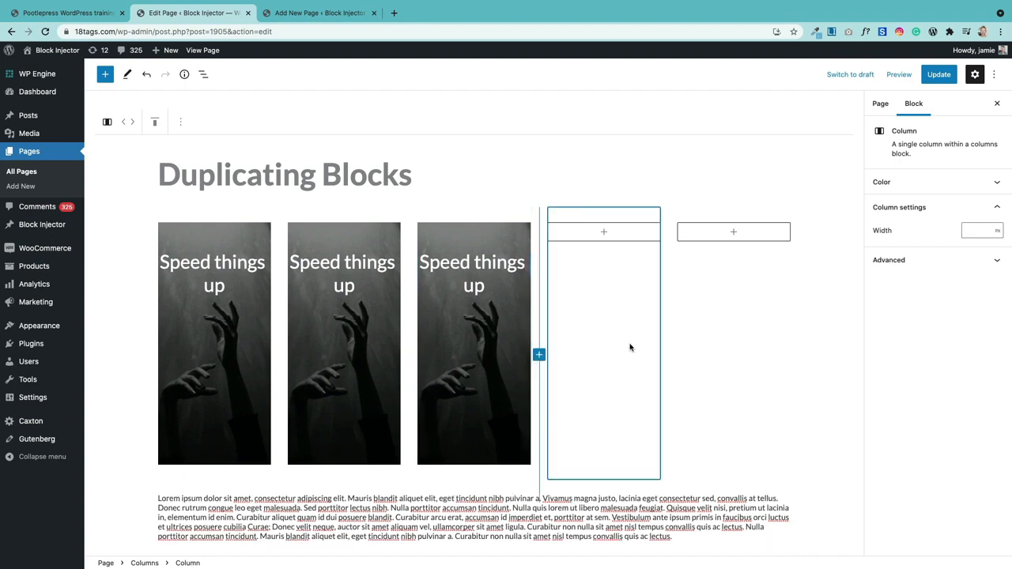
pyautogui.press('BackSpace')
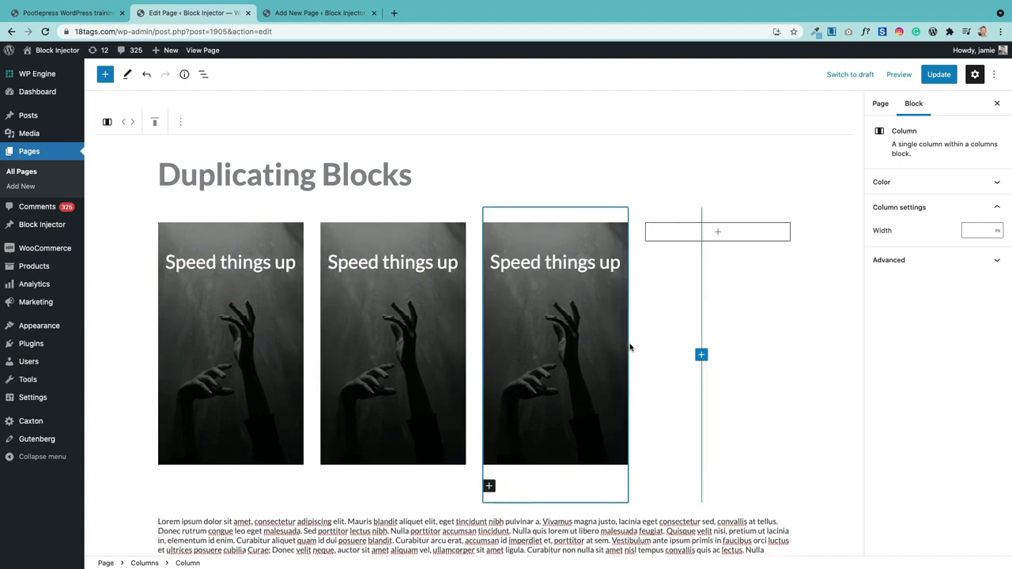
pyautogui.click(746, 378)
pyautogui.press('BackSpace')
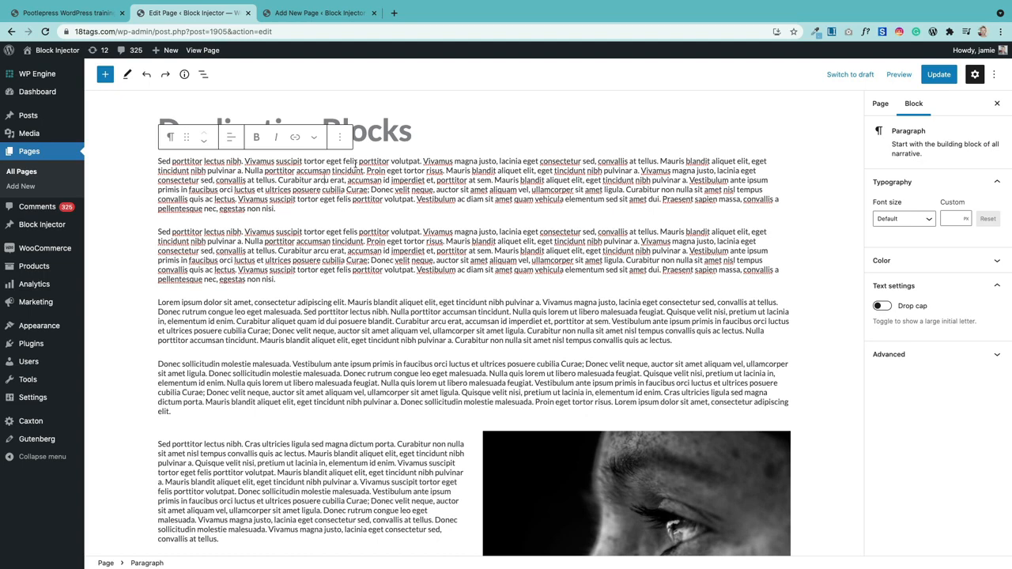
# Transform the first paragraph on the Duplicating Blocks page into a Pullquote.
pyautogui.click(167, 139)
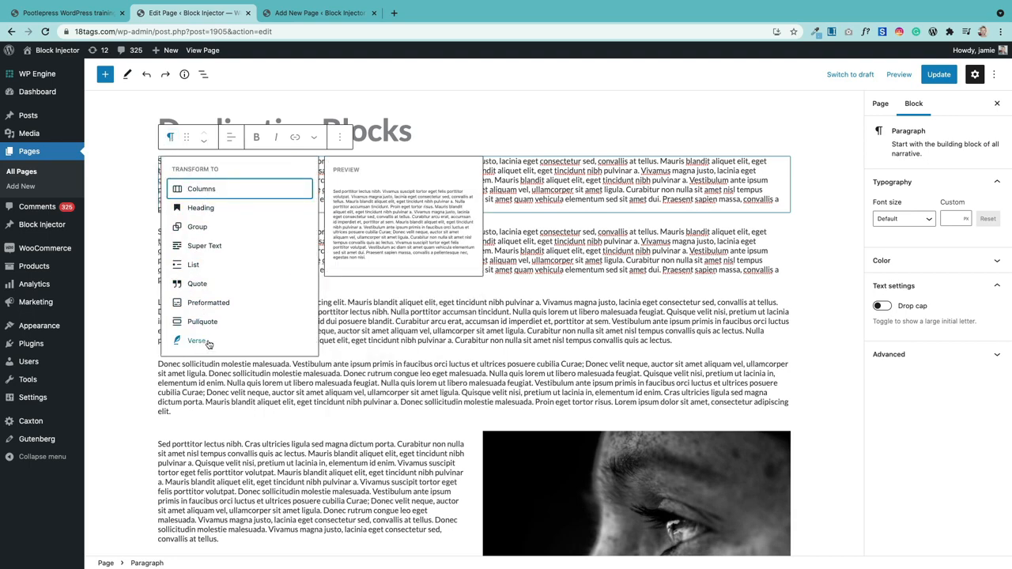
pyautogui.click(203, 322)
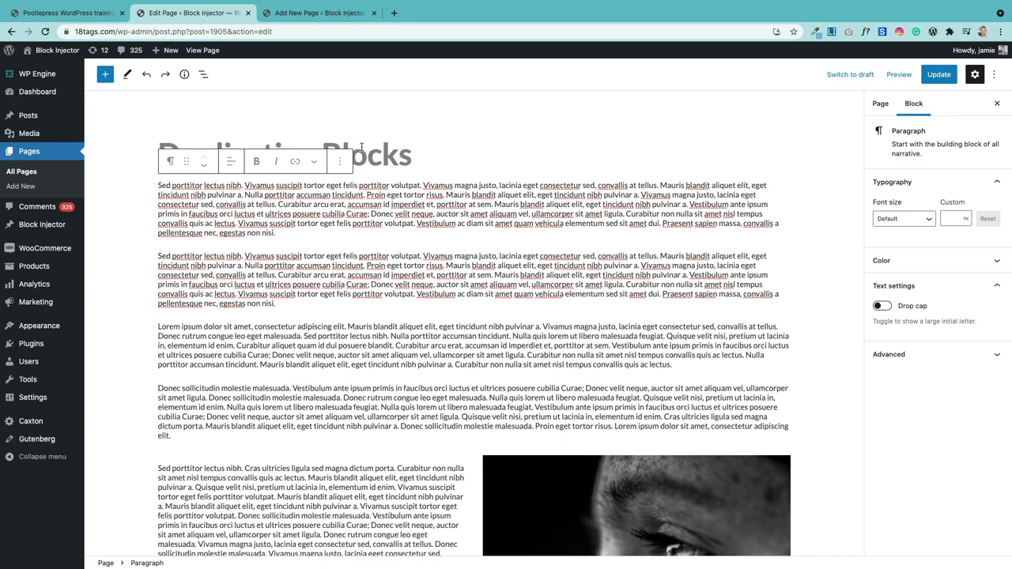
# Select the first three paragraphs together and transform them into Columns.
pyautogui.click(368, 187)
pyautogui.keyDown('shift'); pyautogui.click(372, 254); pyautogui.keyUp('shift')
pyautogui.keyDown('shift'); pyautogui.click(366, 307); pyautogui.keyUp('shift')
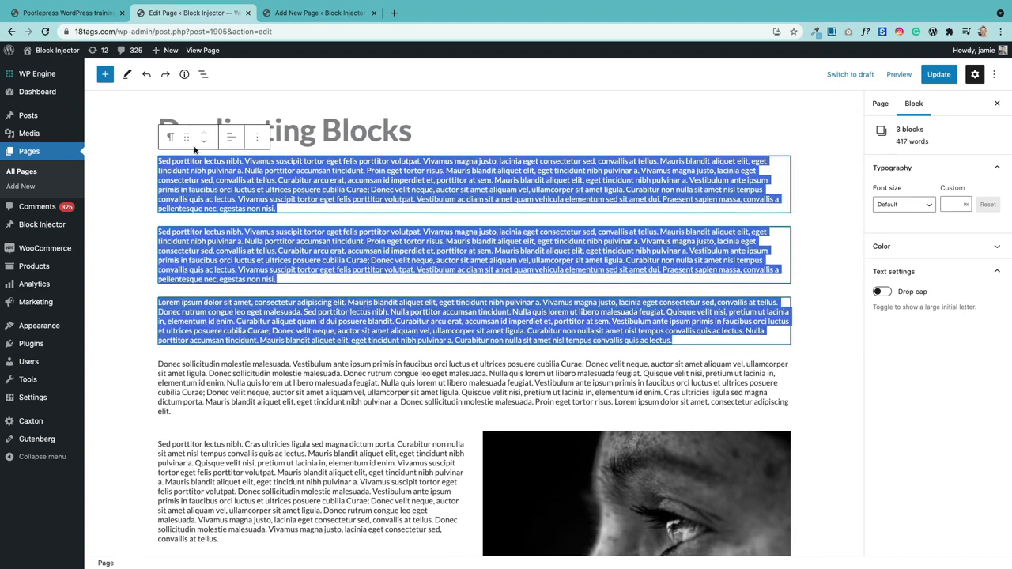
pyautogui.click(168, 138)
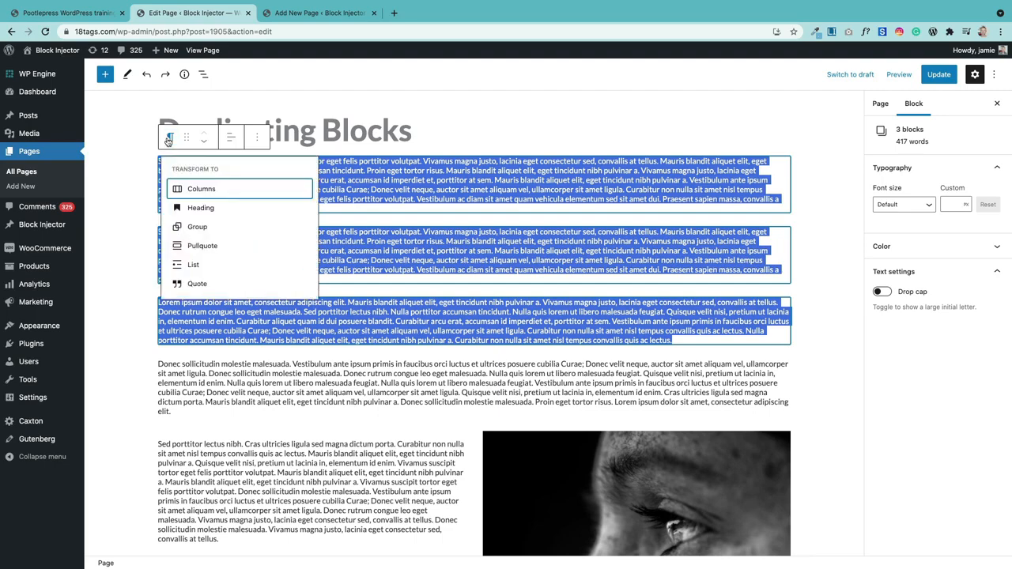
pyautogui.click(193, 190)
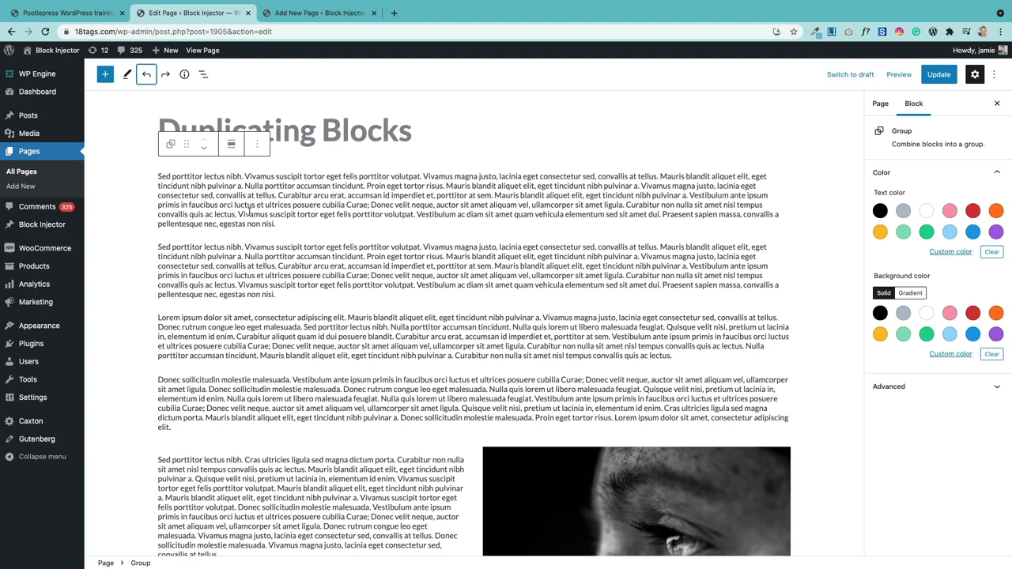
# Select the first three paragraphs again and transform them into a Group block.
pyautogui.click(251, 212)
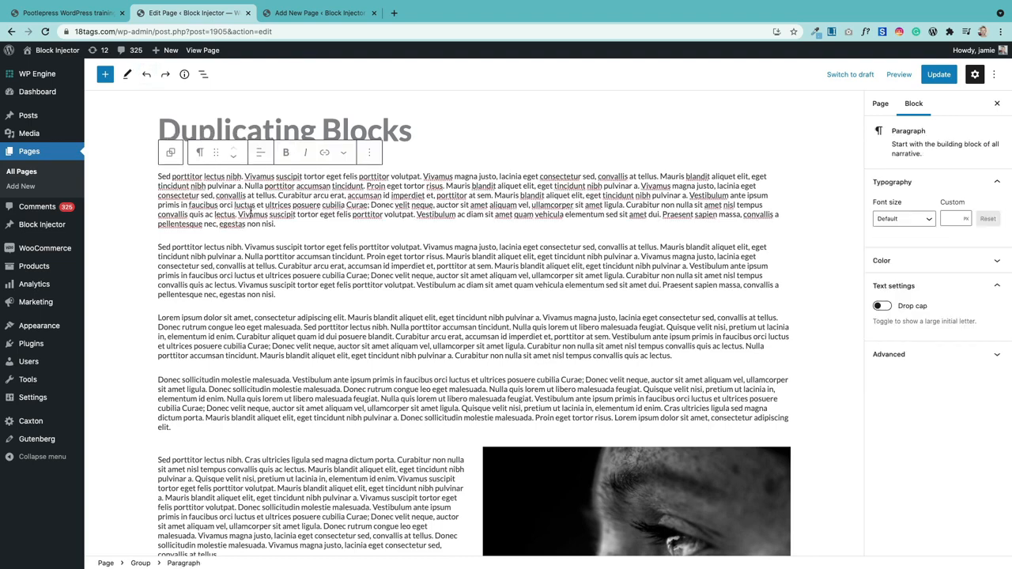
pyautogui.keyDown('shift'); pyautogui.click(266, 258); pyautogui.keyUp('shift')
pyautogui.keyDown('shift'); pyautogui.click(290, 321); pyautogui.keyUp('shift')
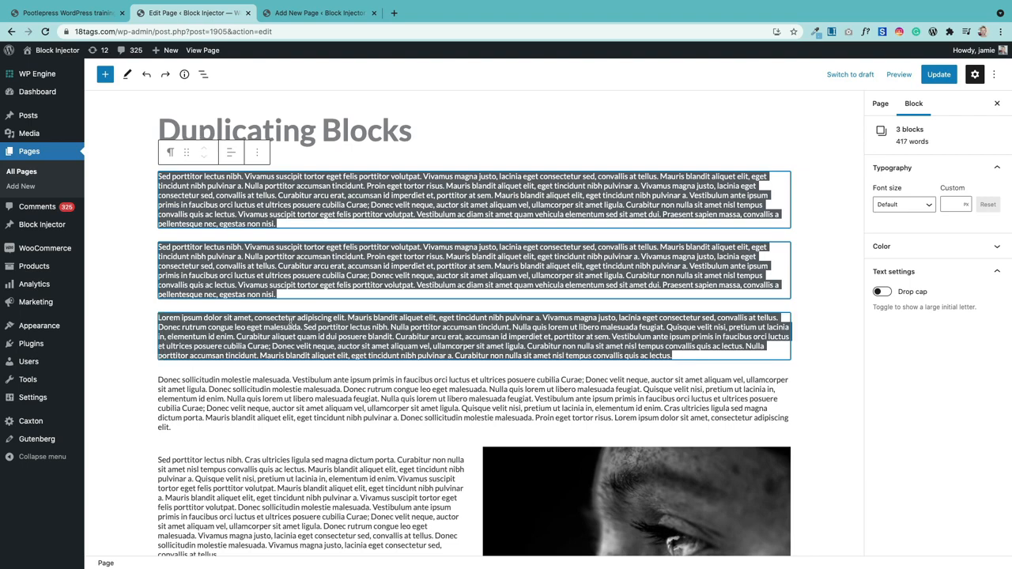
pyautogui.click(172, 152)
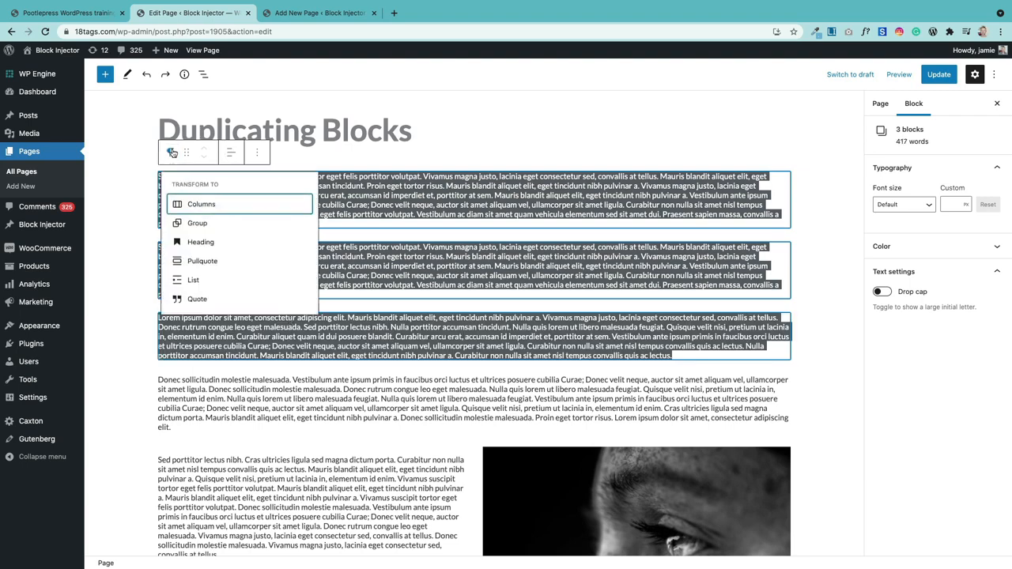
pyautogui.click(198, 224)
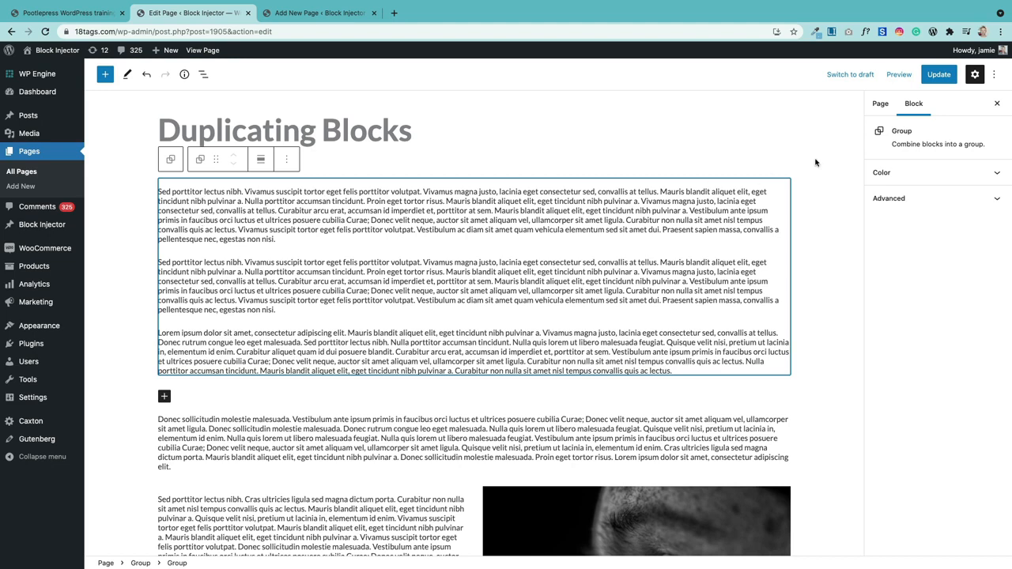
# Give the Group block of three paragraphs a solid grey-blue background and open its advanced settings.
pyautogui.click(873, 171)
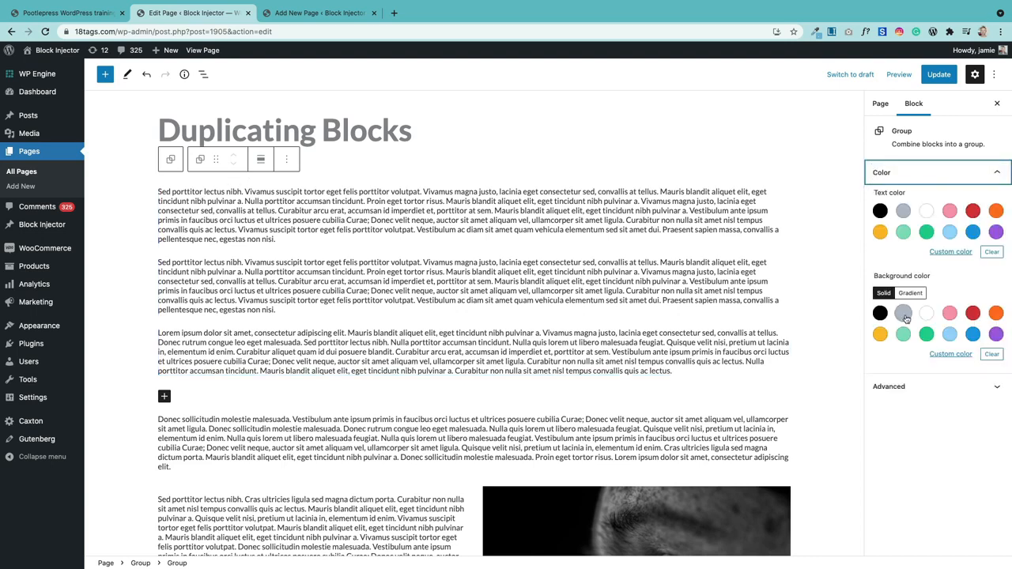
pyautogui.click(903, 313)
pyautogui.click(906, 387)
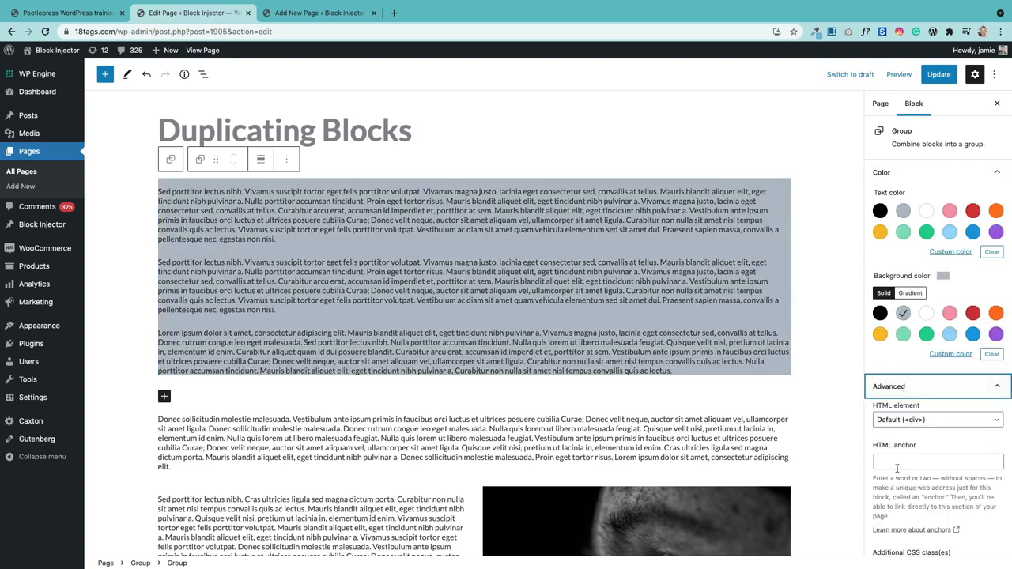
pyautogui.scroll(-1, 899, 467)
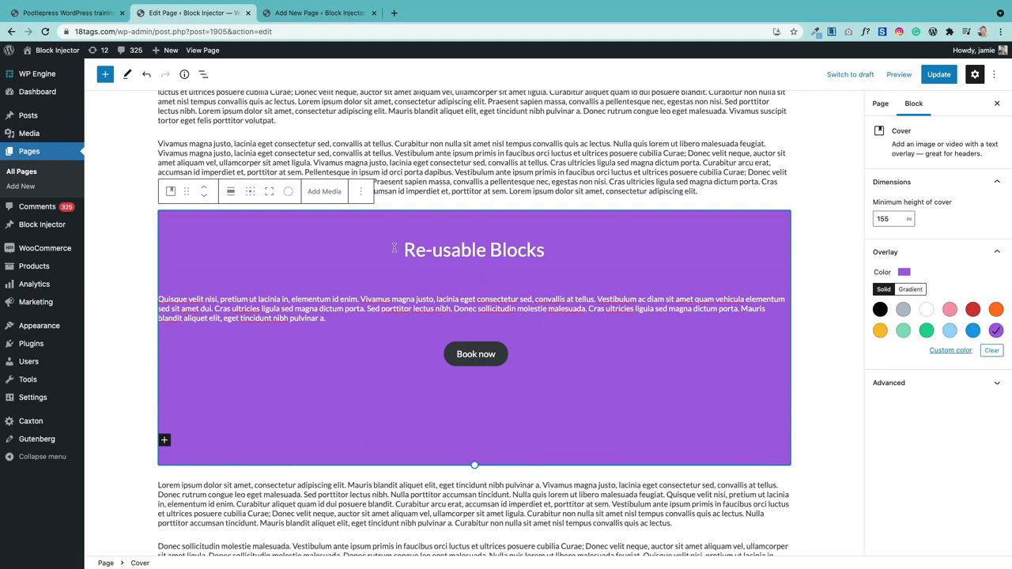
# Save the purple "Re-usable Blocks" cover as a reusable block named CTA.
pyautogui.click(361, 191)
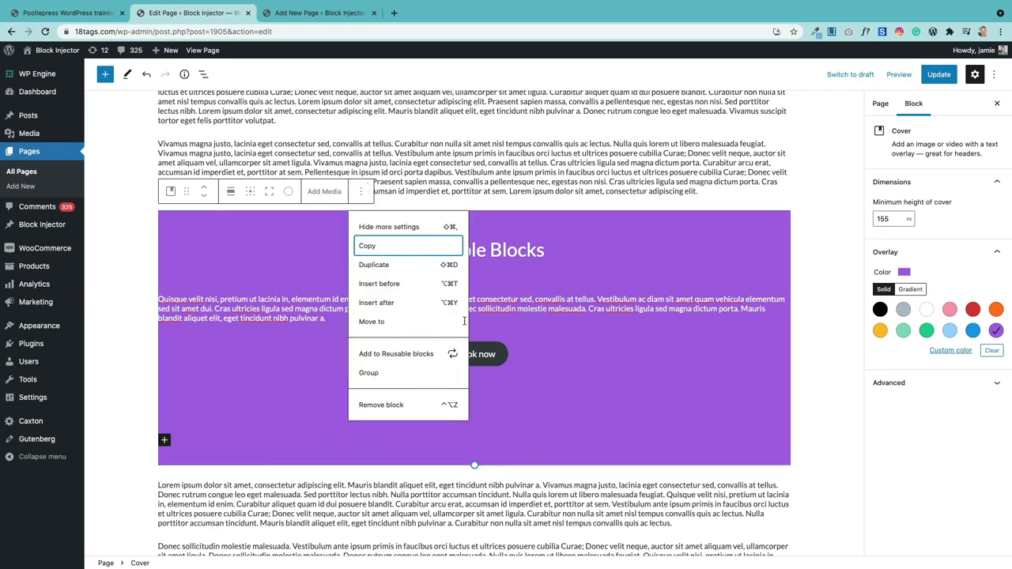
pyautogui.click(372, 357)
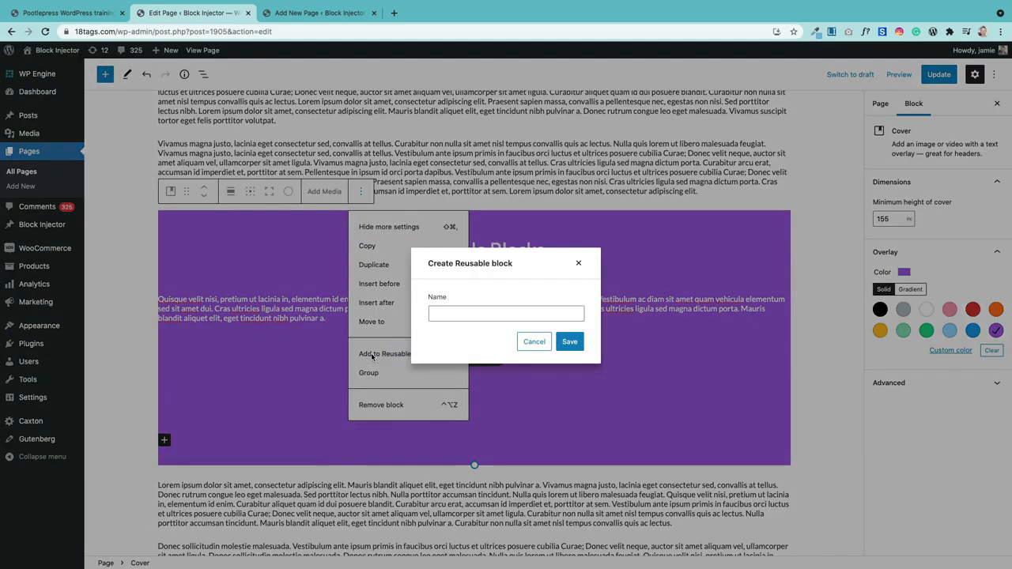
pyautogui.click(452, 313)
pyautogui.write('C')
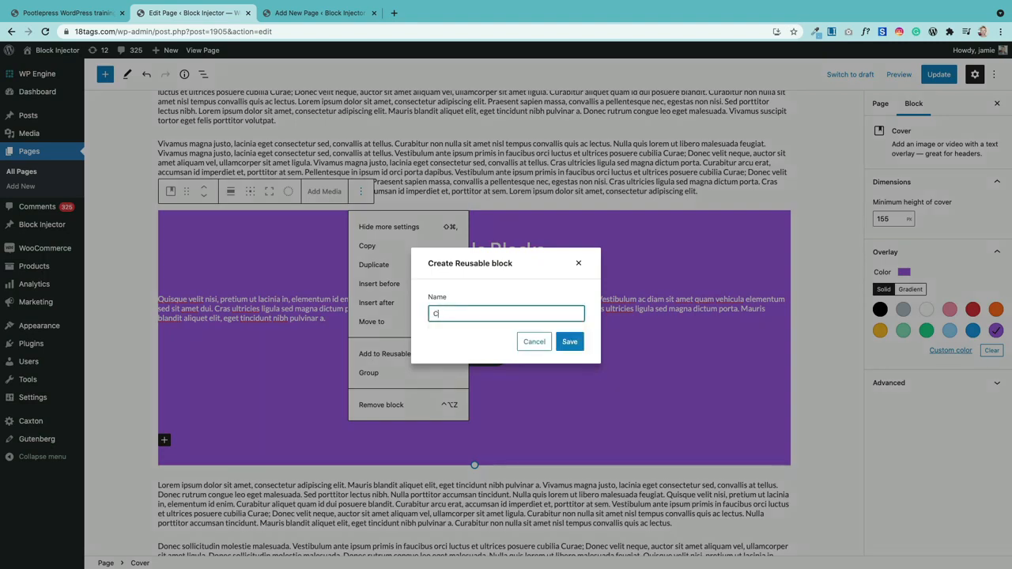
pyautogui.write('TA')
pyautogui.click(568, 341)
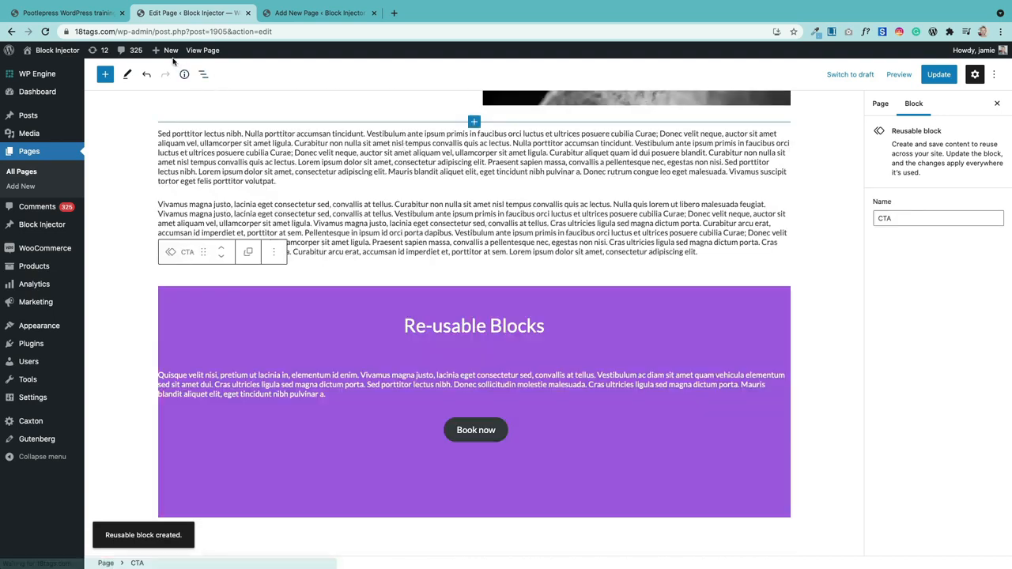
# Open a new blank page in a separate browser tab and go to an Add New Page tab.
pyautogui.moveTo(166, 50)
pyautogui.rightClick(179, 97)
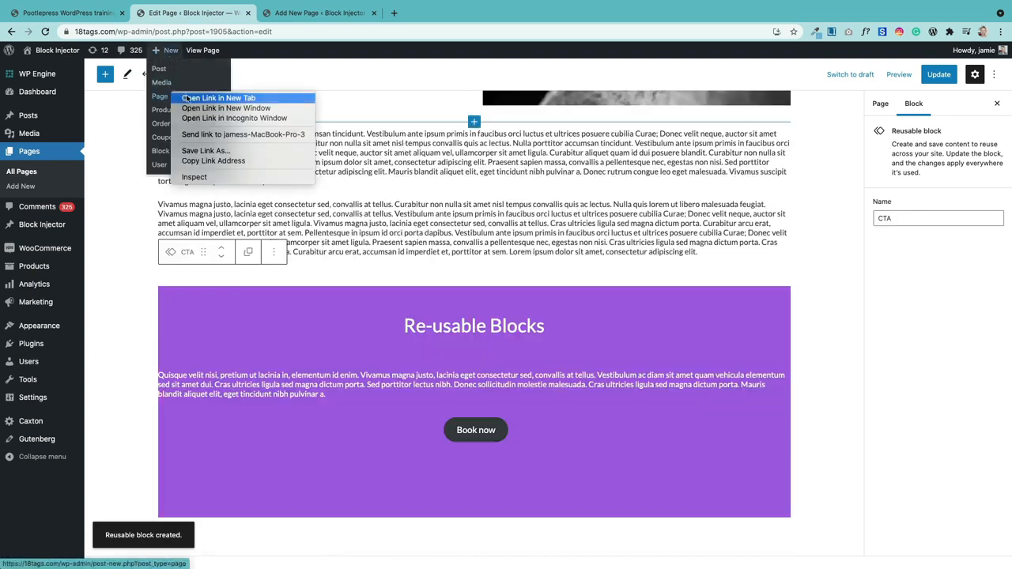
pyautogui.click(190, 98)
pyautogui.click(291, 15)
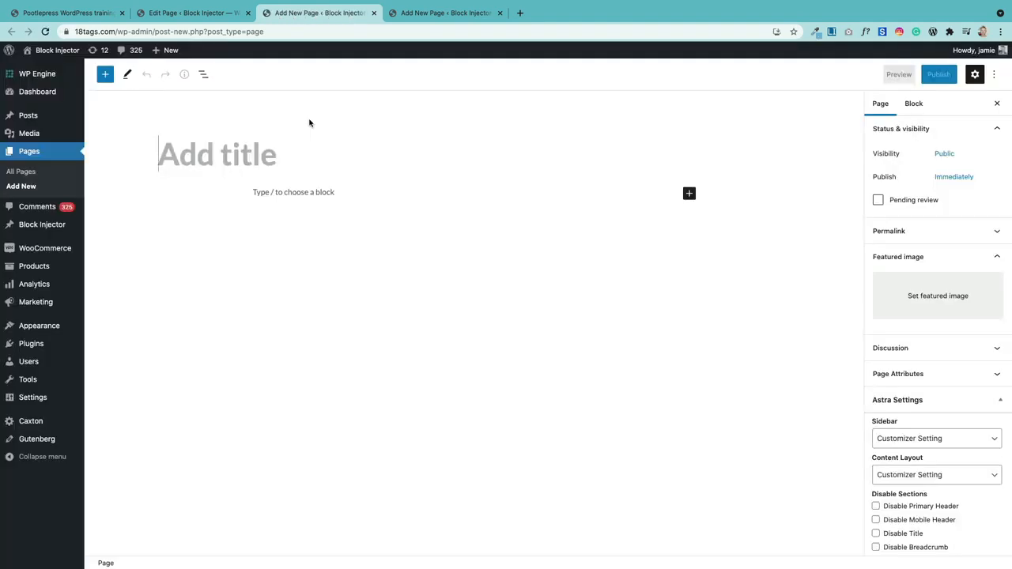
# Insert the CTA reusable block into the blank page below the title.
pyautogui.click(106, 75)
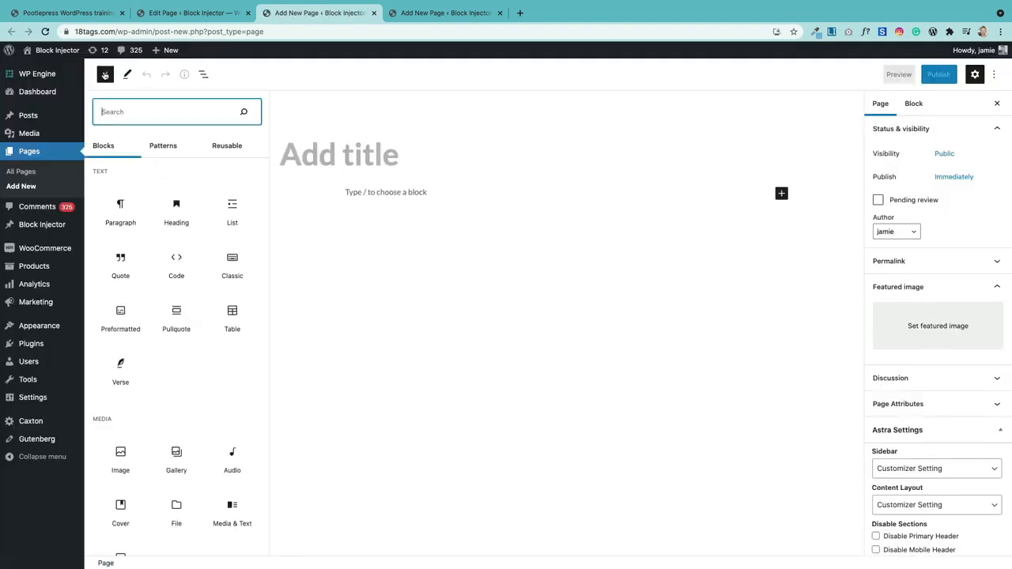
pyautogui.click(228, 152)
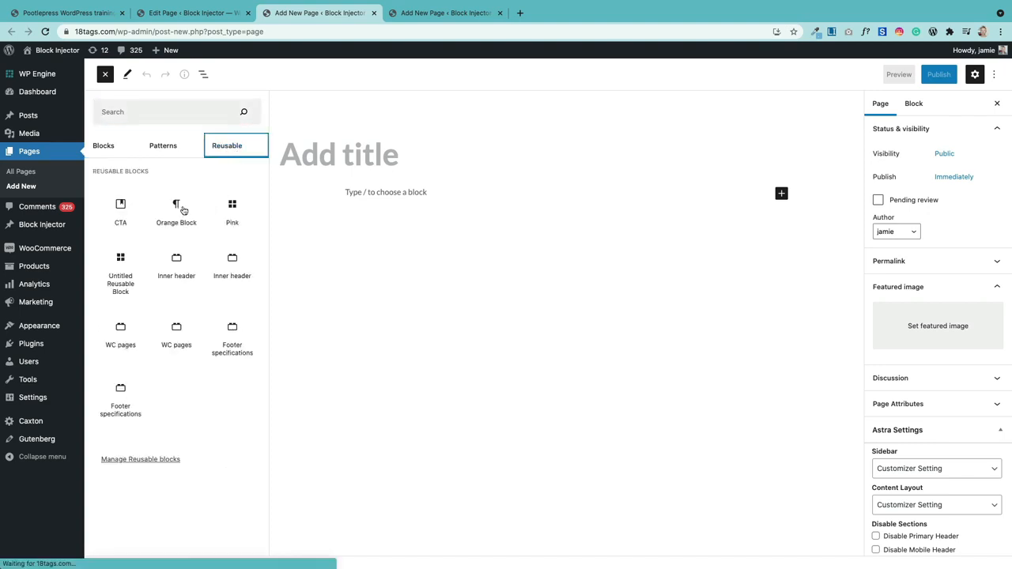
pyautogui.moveTo(120, 212); pyautogui.dragTo(397, 192)
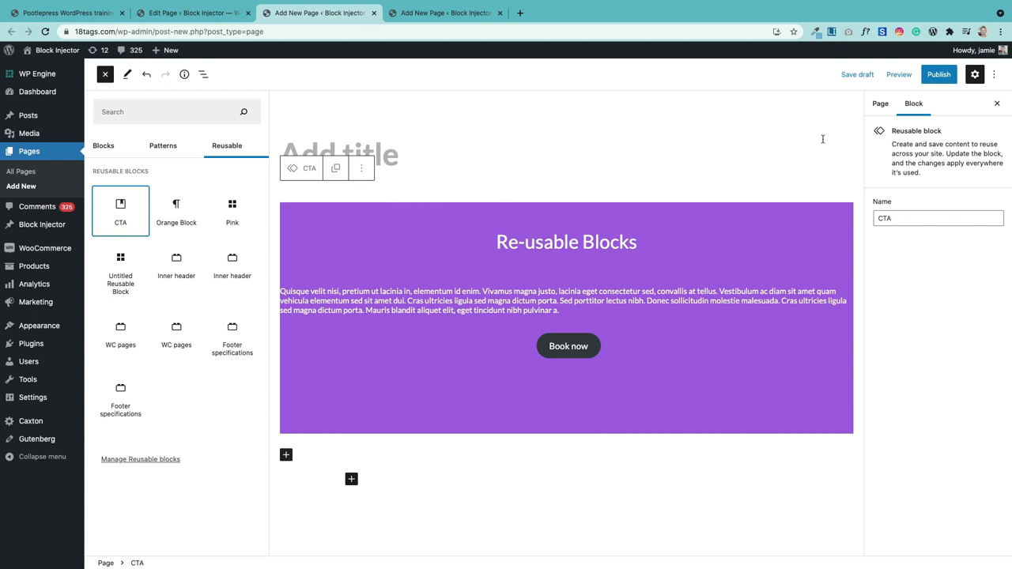
# Open the reusable blocks management screen, leaving the new page without saving it.
pyautogui.click(993, 74)
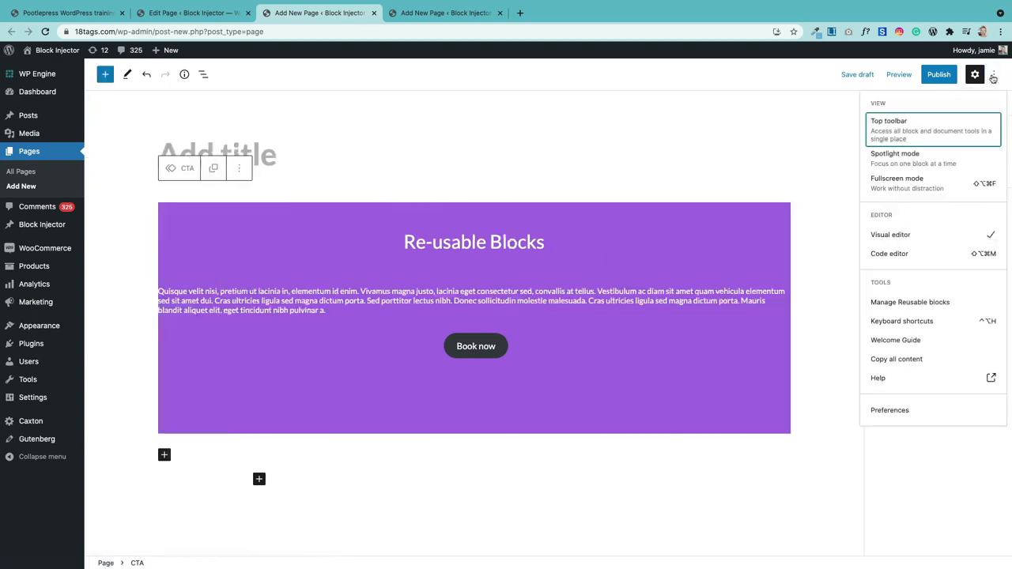
pyautogui.click(917, 304)
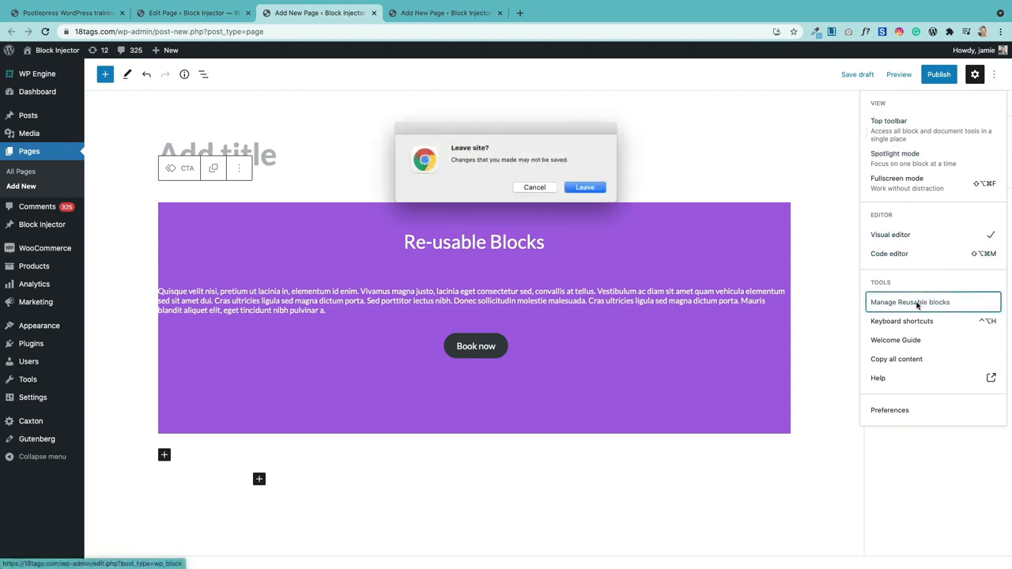
pyautogui.click(585, 190)
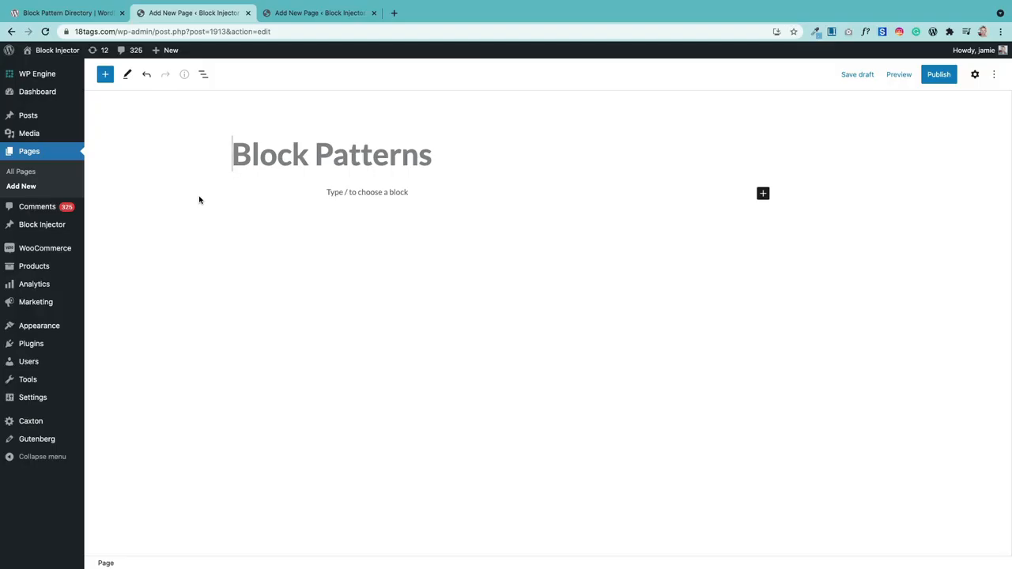
# Insert the "Large header with text and a button" pattern from the Headers category into the Block Patterns page.
pyautogui.click(106, 79)
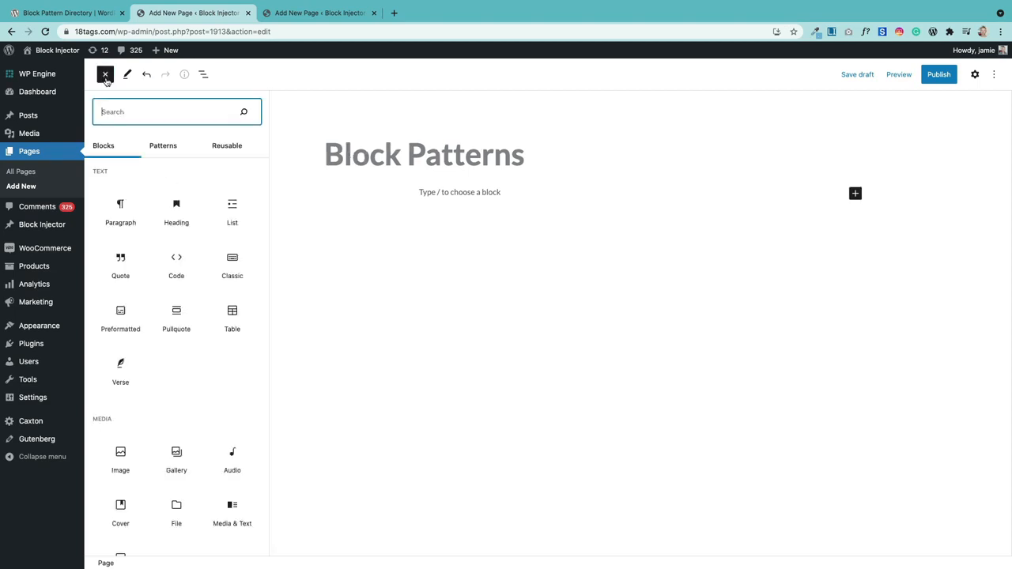
pyautogui.click(159, 149)
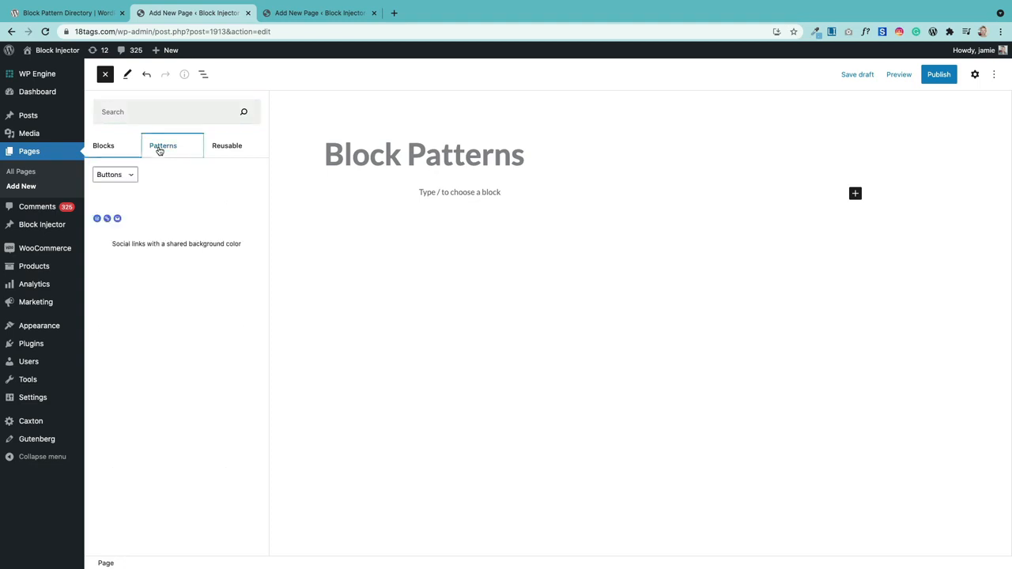
pyautogui.click(131, 180)
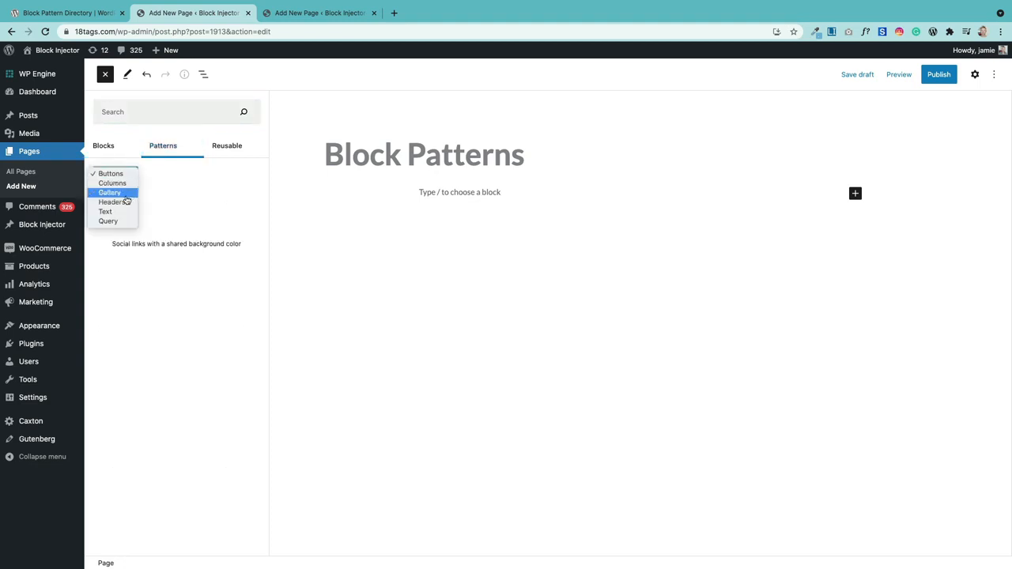
pyautogui.click(125, 203)
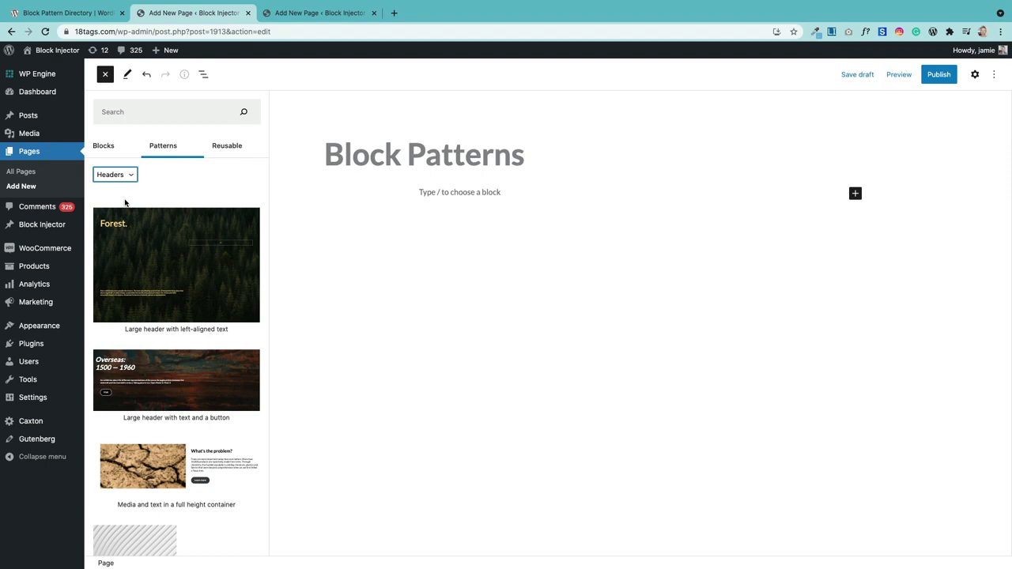
pyautogui.click(139, 364)
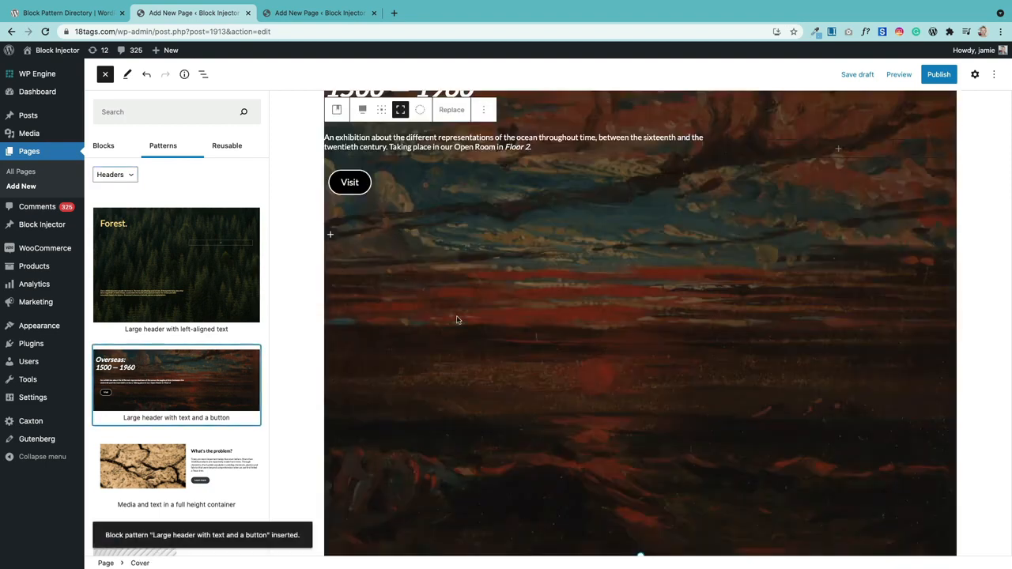
pyautogui.scroll(2, 456, 316)
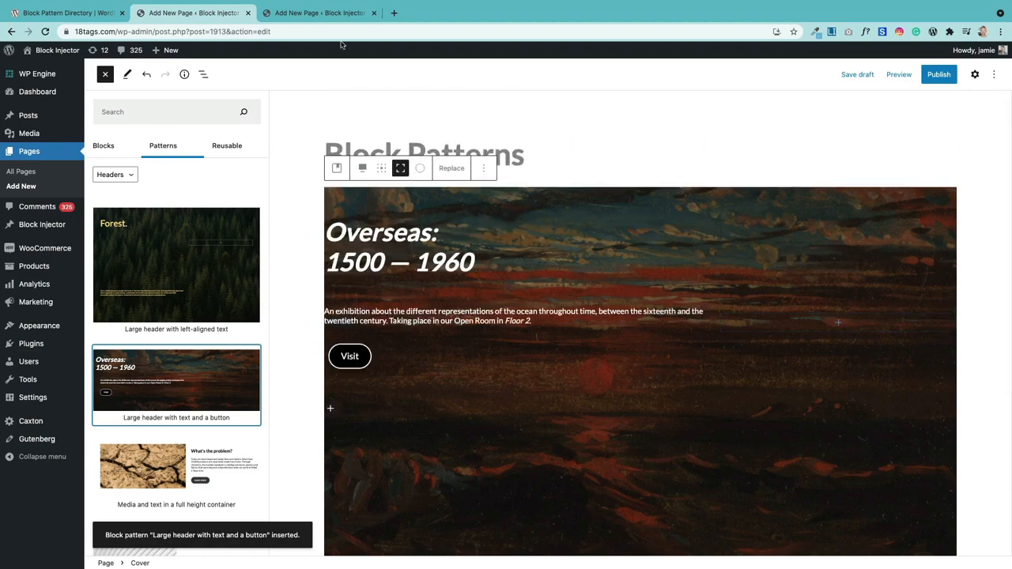
# Copy the "Two images with text and buttons" pattern from the WordPress.org Block Pattern Directory.
pyautogui.click(103, 13)
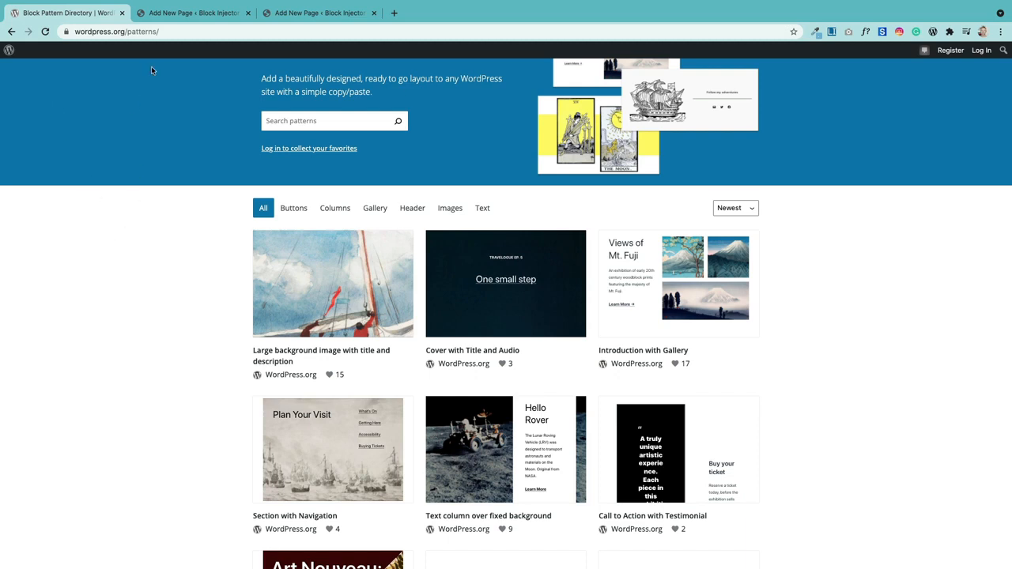
pyautogui.scroll(-3, 224, 354)
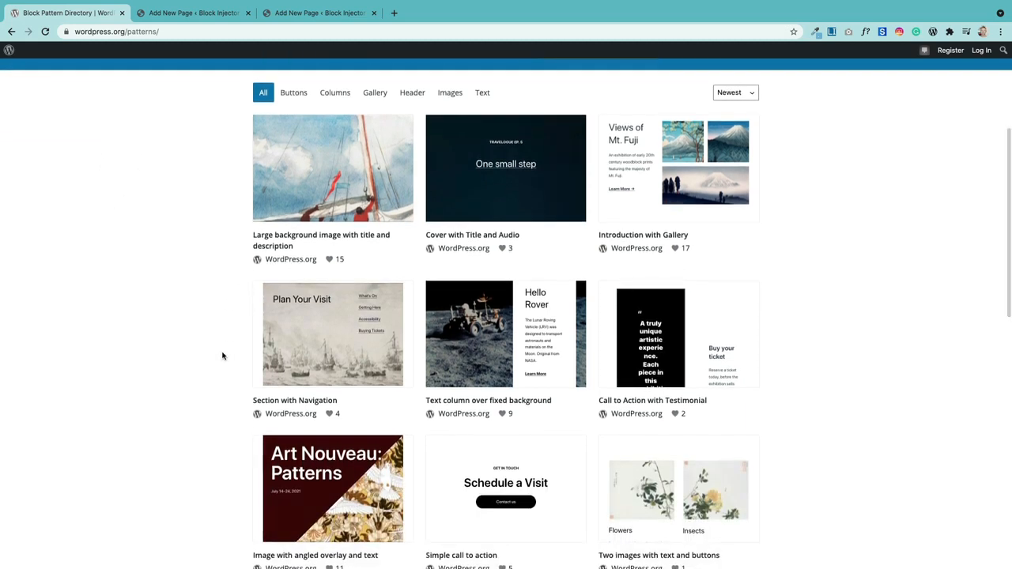
pyautogui.scroll(-5, 224, 355)
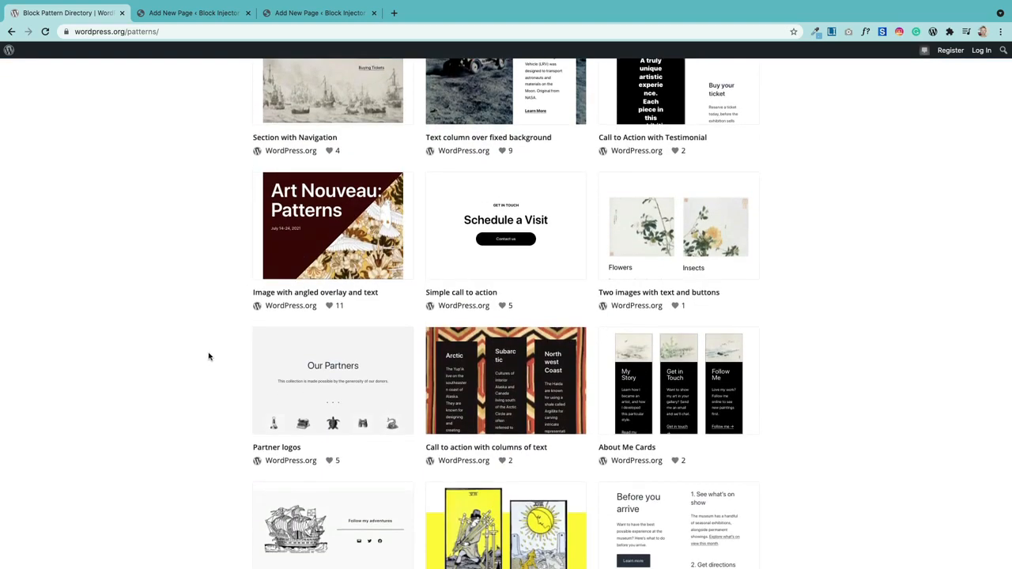
pyautogui.moveTo(704, 243)
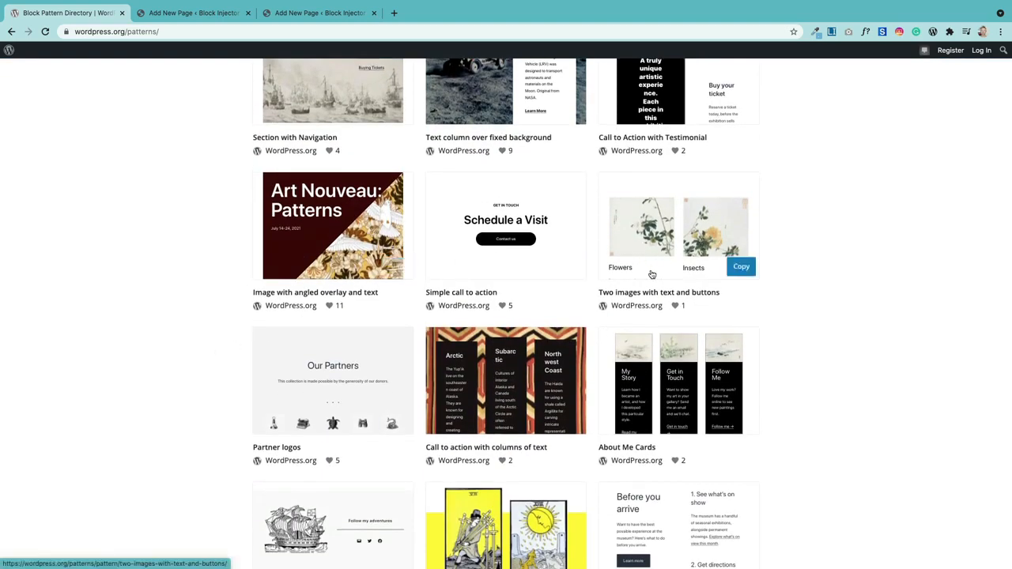
pyautogui.click(739, 267)
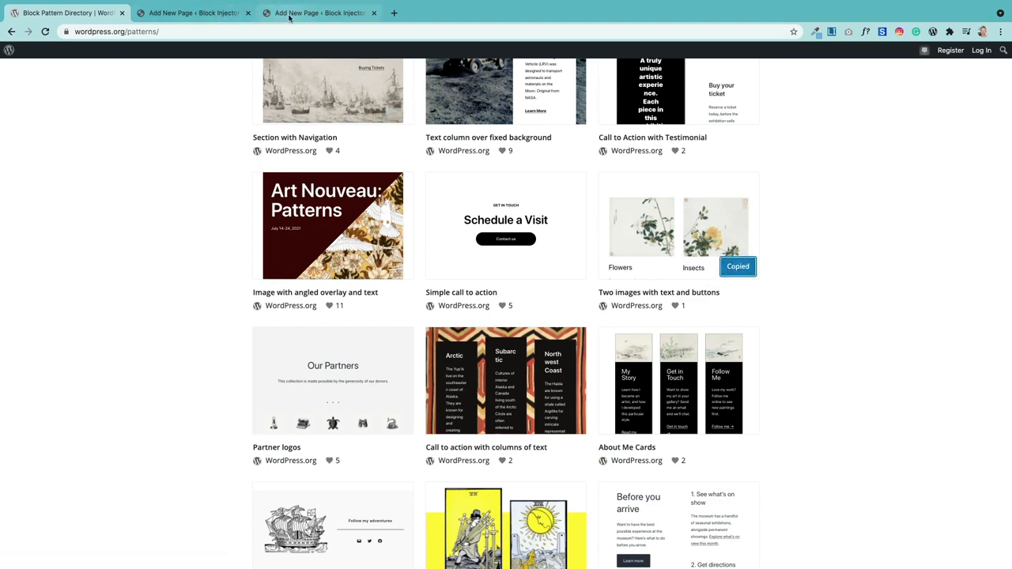
# Paste the copied pattern into the Block Patterns page directly below the title, above the Overseas header cover.
pyautogui.click(195, 14)
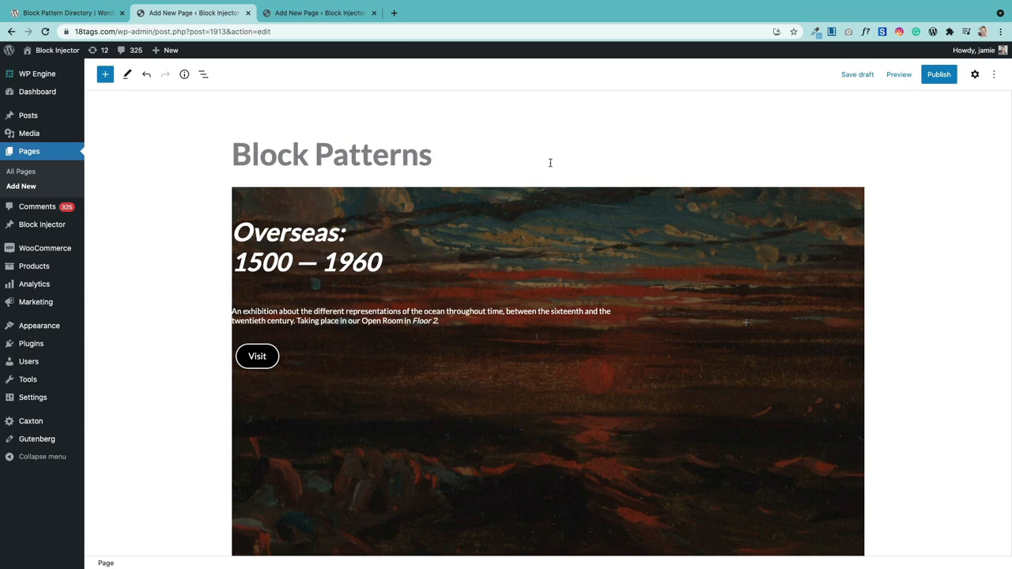
pyautogui.press('Return')
pyautogui.hotkey('ctrl', 'v')
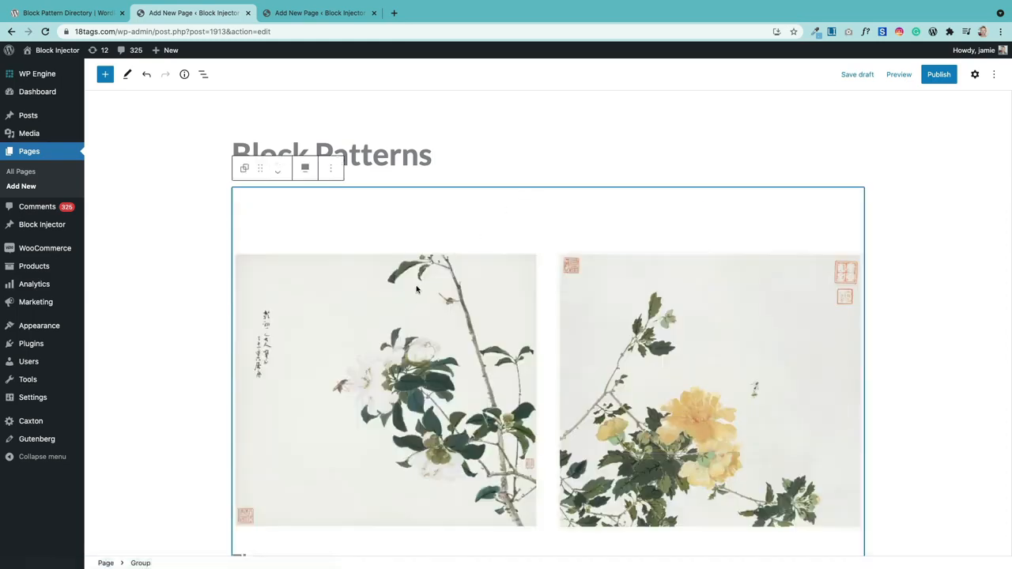
pyautogui.scroll(-3, 417, 289)
pyautogui.scroll(-3, 417, 289)
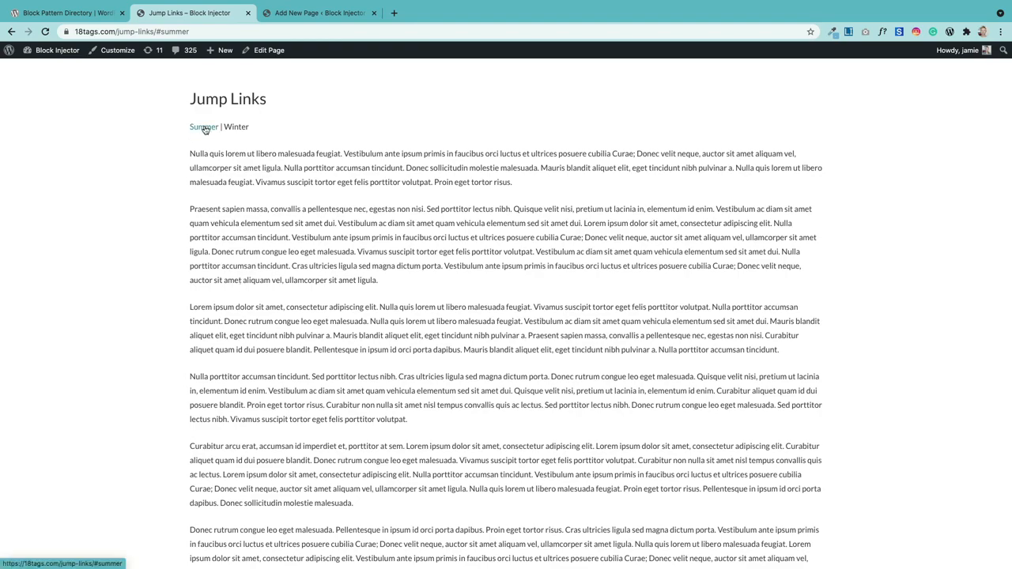
# Look through the published Jump Links page and follow its Summer link to the Summer heading.
pyautogui.scroll(-10, 237, 203)
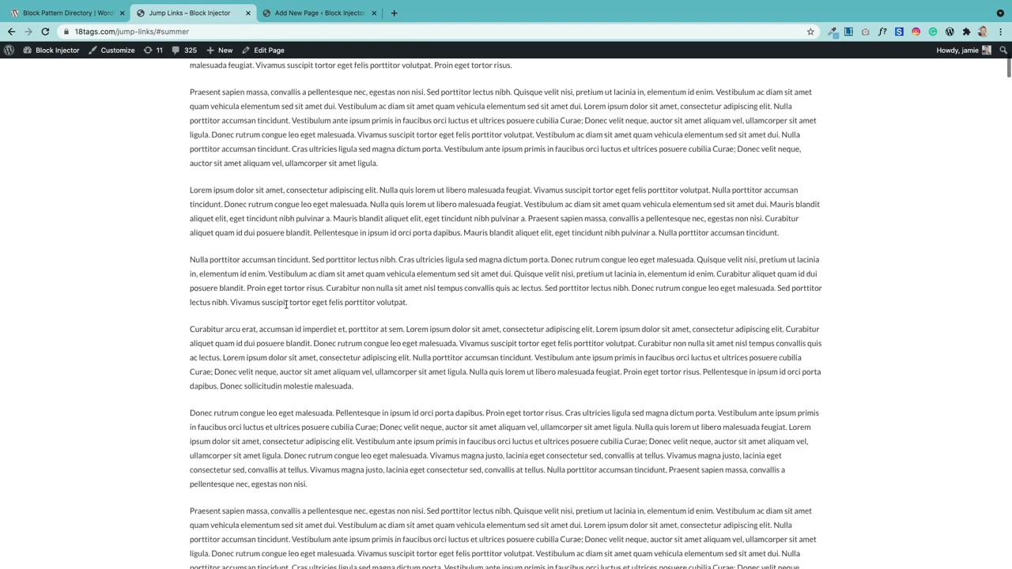
pyautogui.scroll(-11, 283, 318)
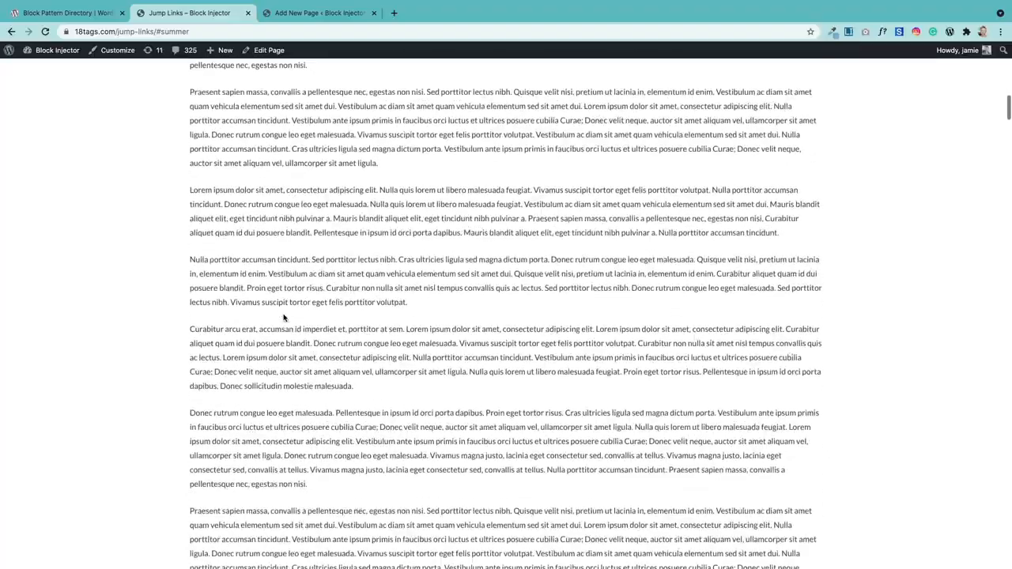
pyautogui.scroll(-5, 283, 315)
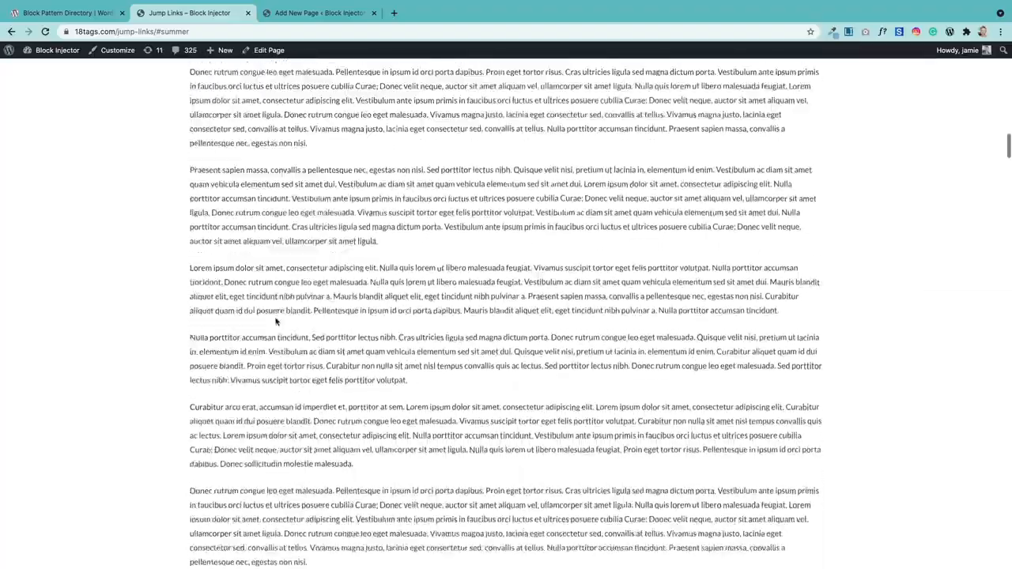
pyautogui.scroll(-7, 273, 321)
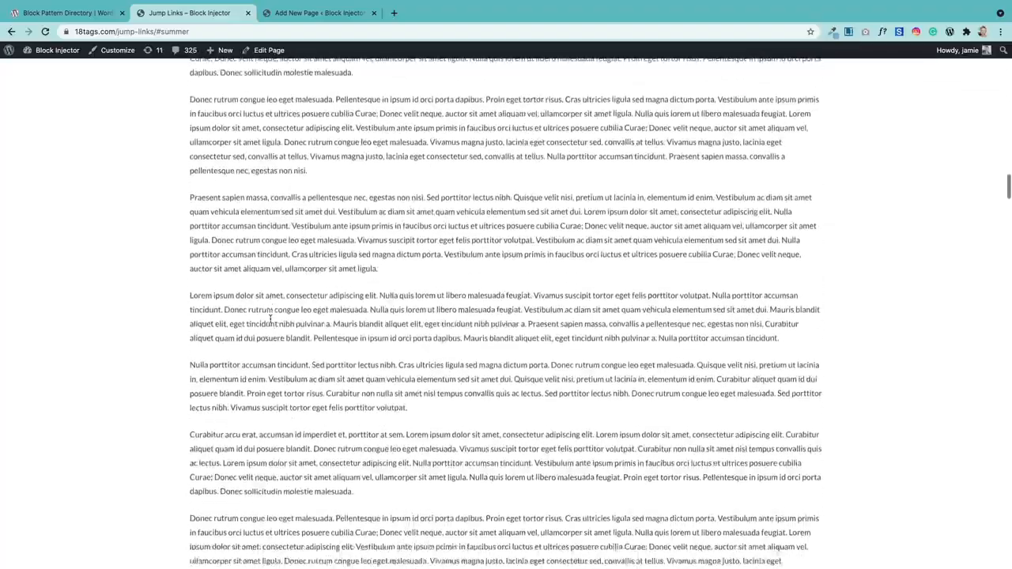
pyautogui.scroll(13, 286, 311)
pyautogui.scroll(7, 298, 299)
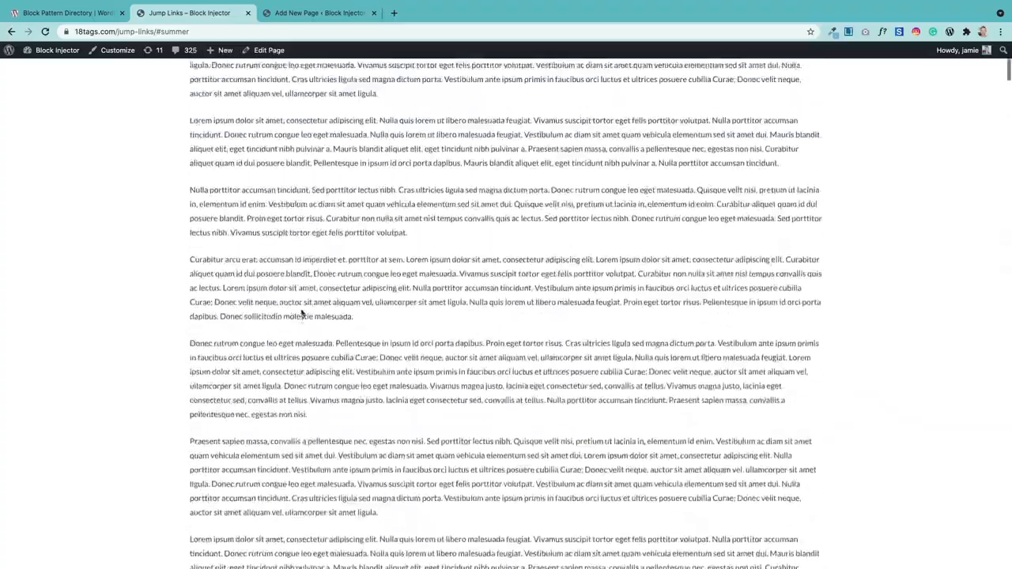
pyautogui.click(203, 153)
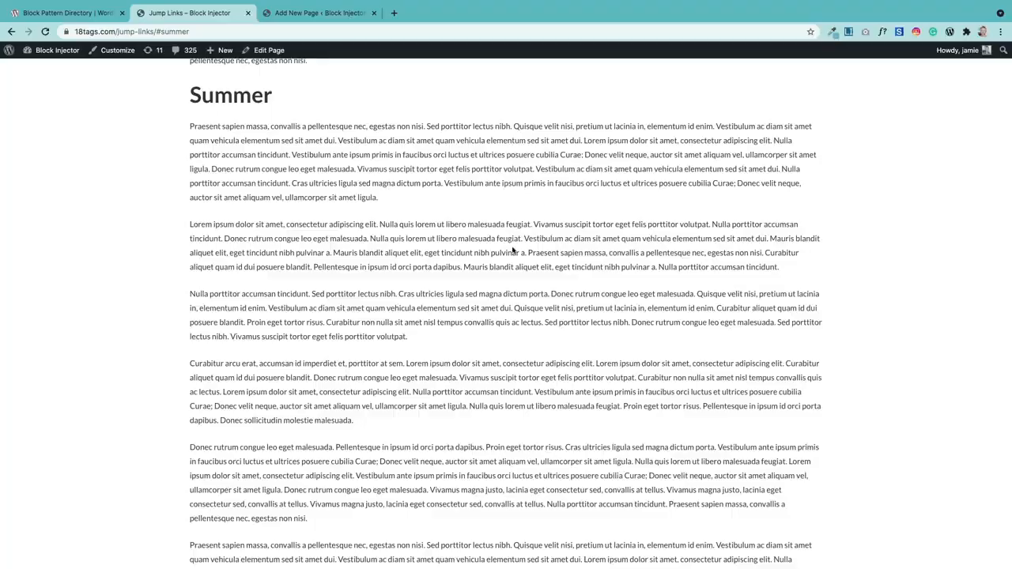
# Look through the published Jump Links page for the Winter heading and check the Summer and Winter line under the title.
pyautogui.scroll(15, 512, 250)
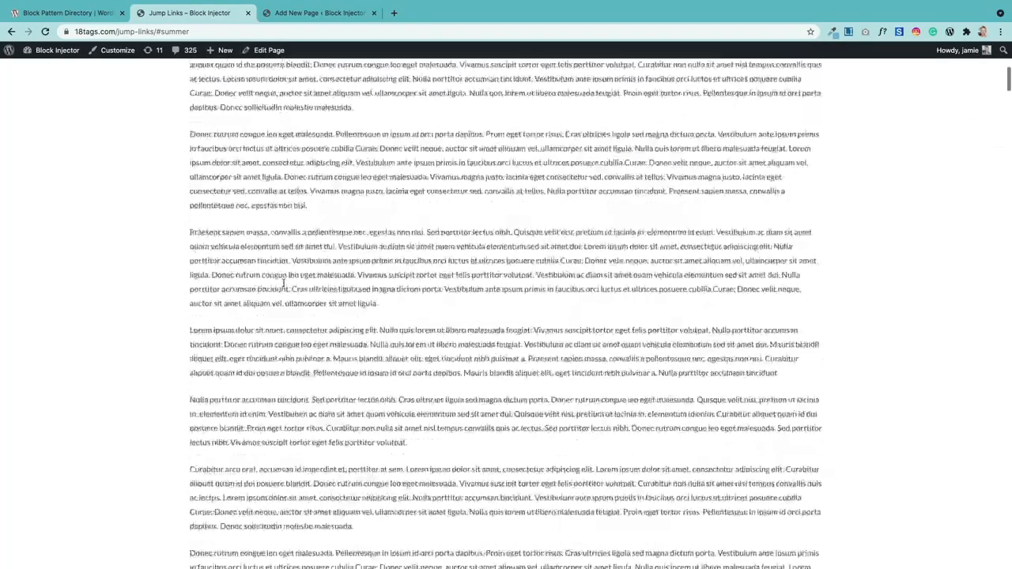
pyautogui.scroll(5, 283, 282)
pyautogui.scroll(-2, 283, 285)
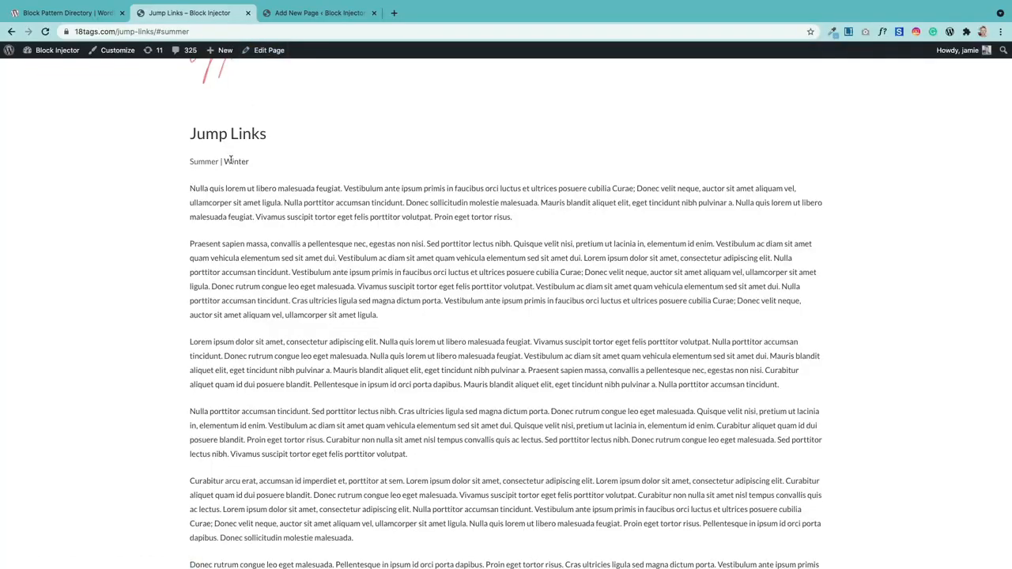
pyautogui.scroll(-20, 316, 245)
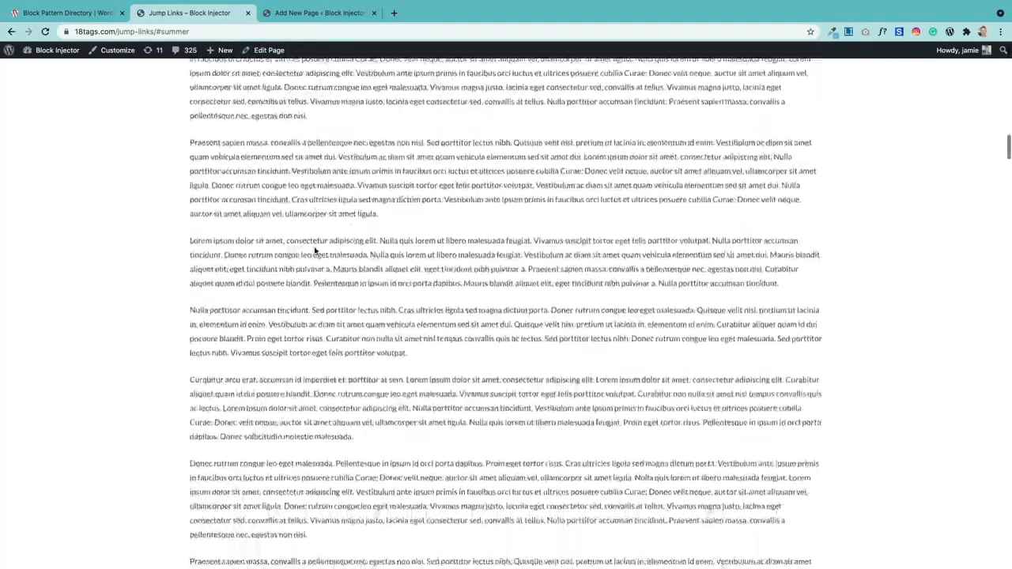
pyautogui.scroll(10, 314, 248)
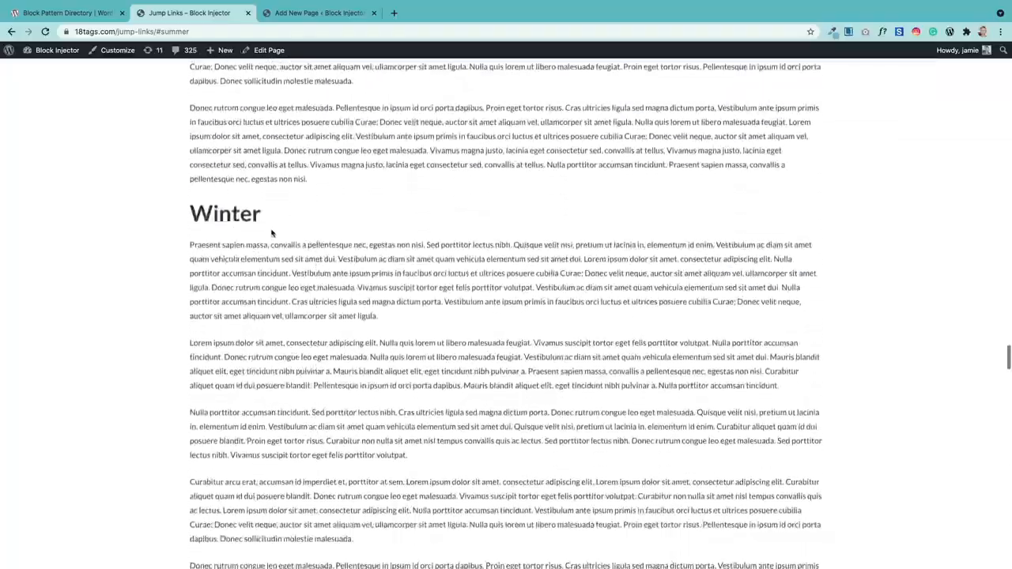
pyautogui.scroll(8, 316, 237)
pyautogui.scroll(15, 324, 225)
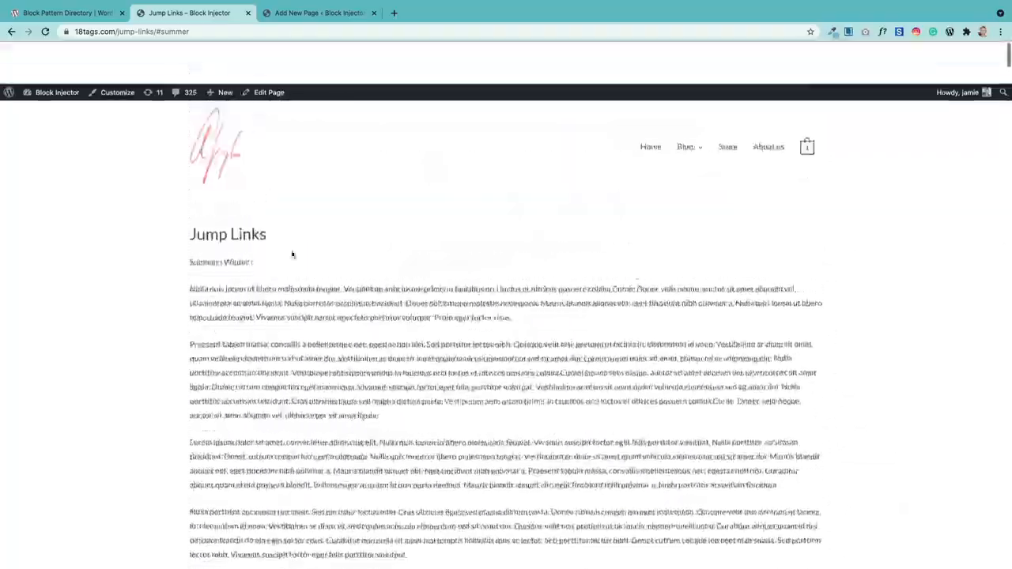
# Open the Jump Links page for editing and give the Winter heading the HTML anchor "winter".
pyautogui.click(273, 50)
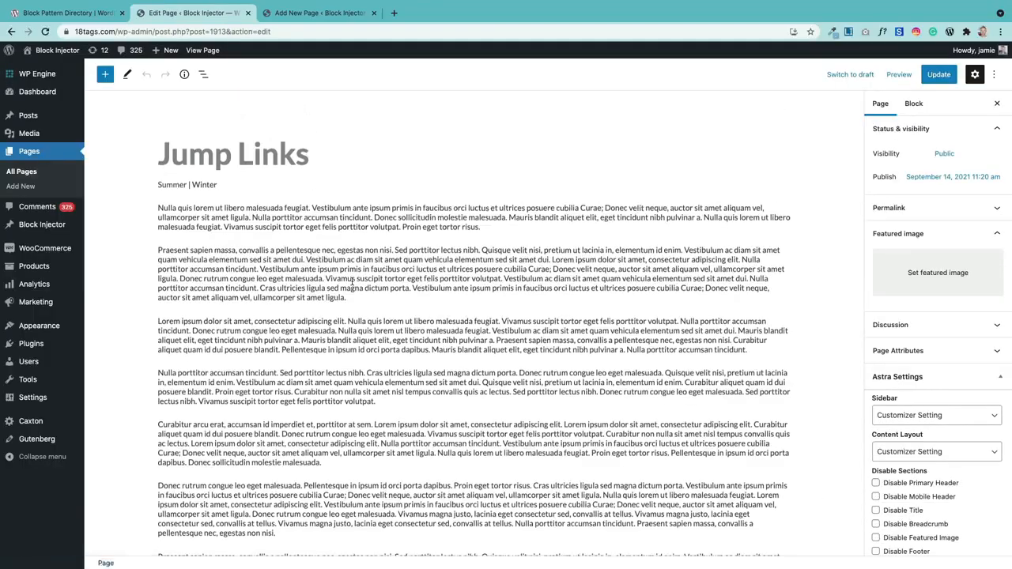
pyautogui.scroll(-15, 351, 280)
pyautogui.scroll(-10, 350, 283)
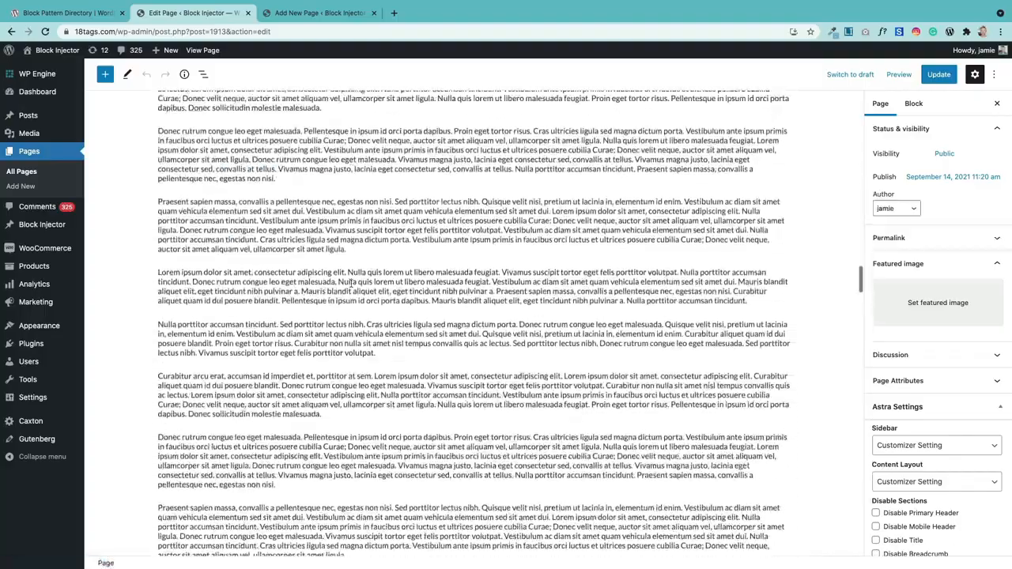
pyautogui.scroll(-5, 351, 283)
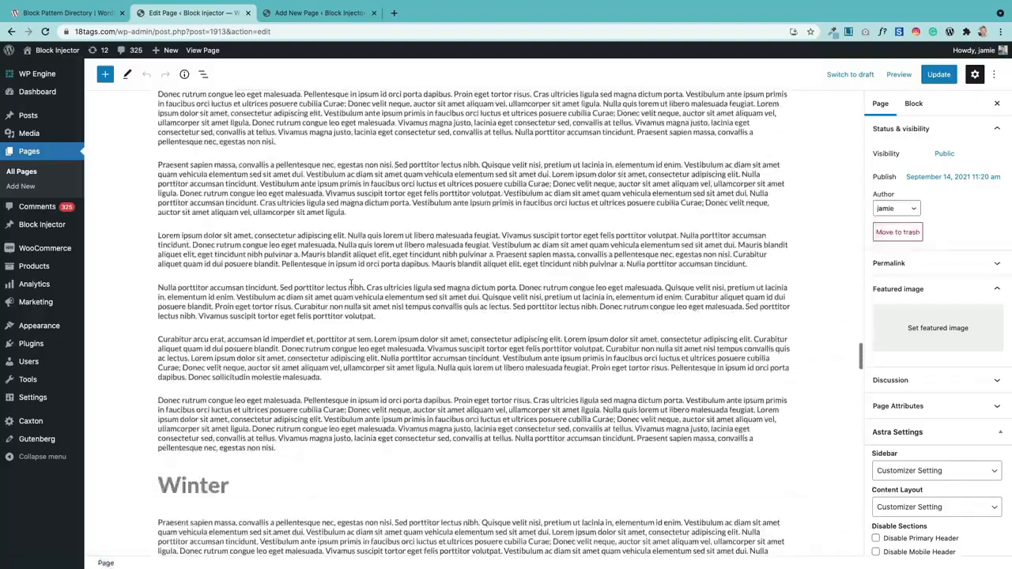
pyautogui.click(202, 316)
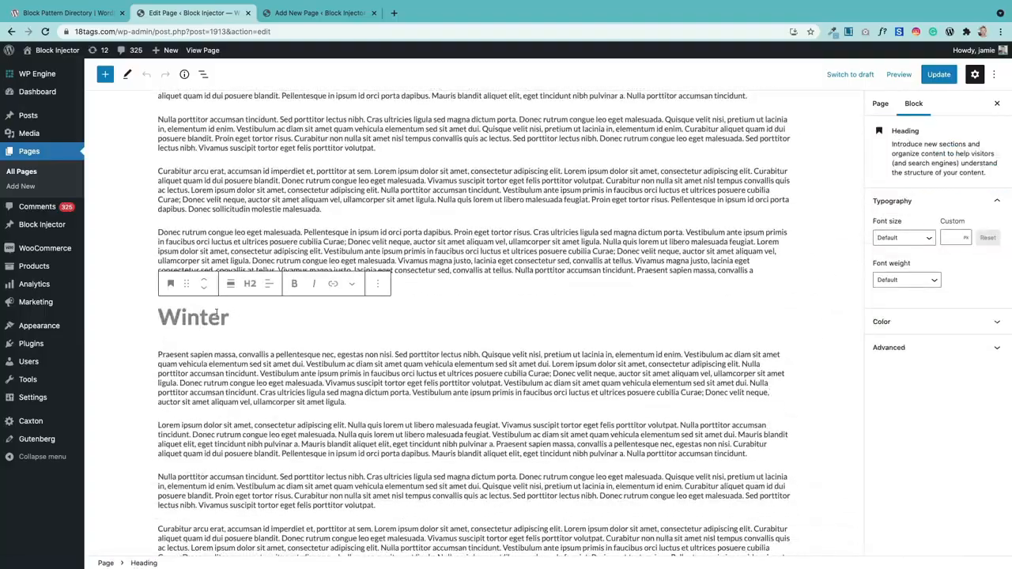
pyautogui.click(895, 348)
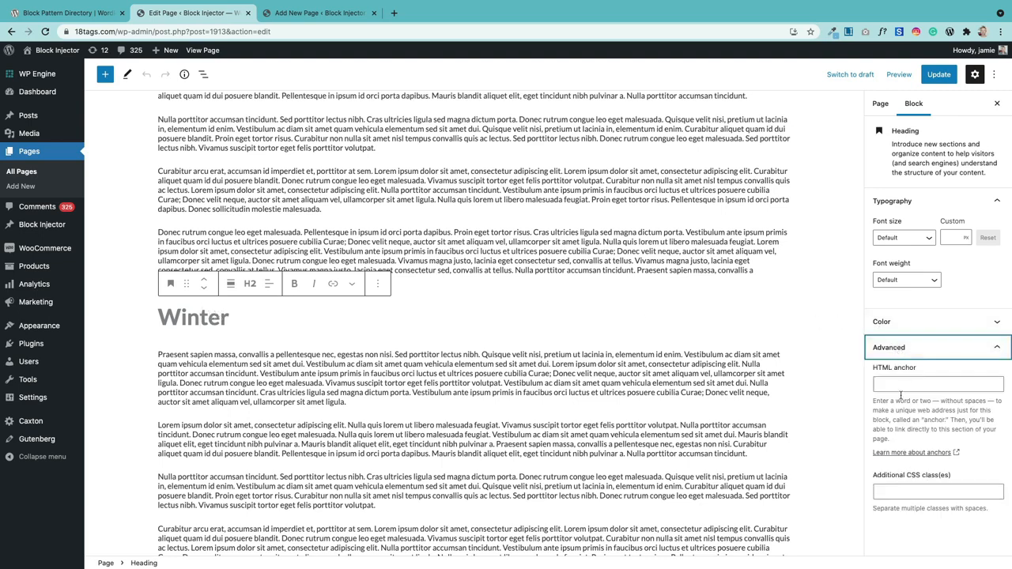
pyautogui.click(899, 385)
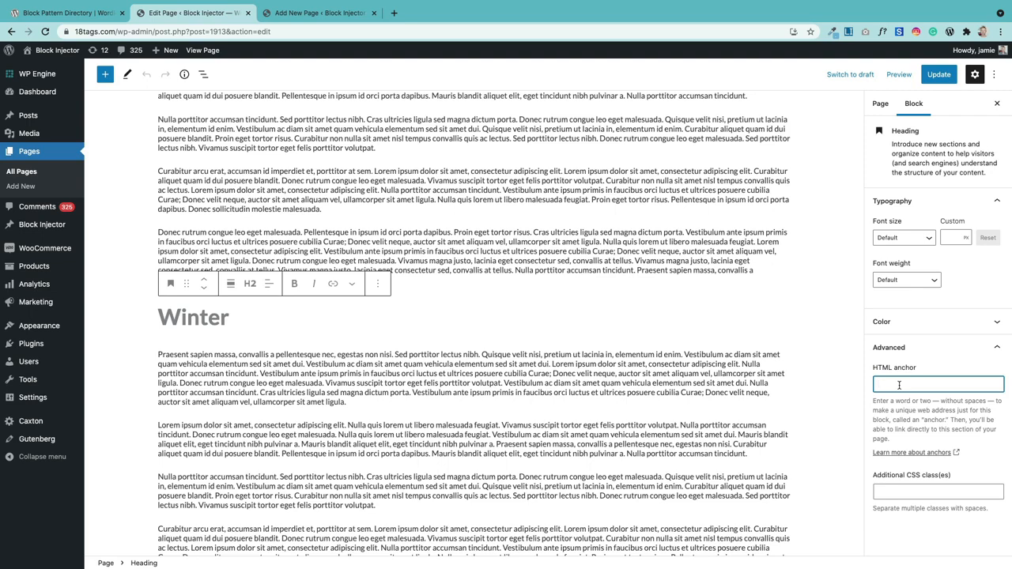
pyautogui.write('winter')
# Link the word Winter in the line below the Jump Links title to #winter.
pyautogui.scroll(-15, 587, 354)
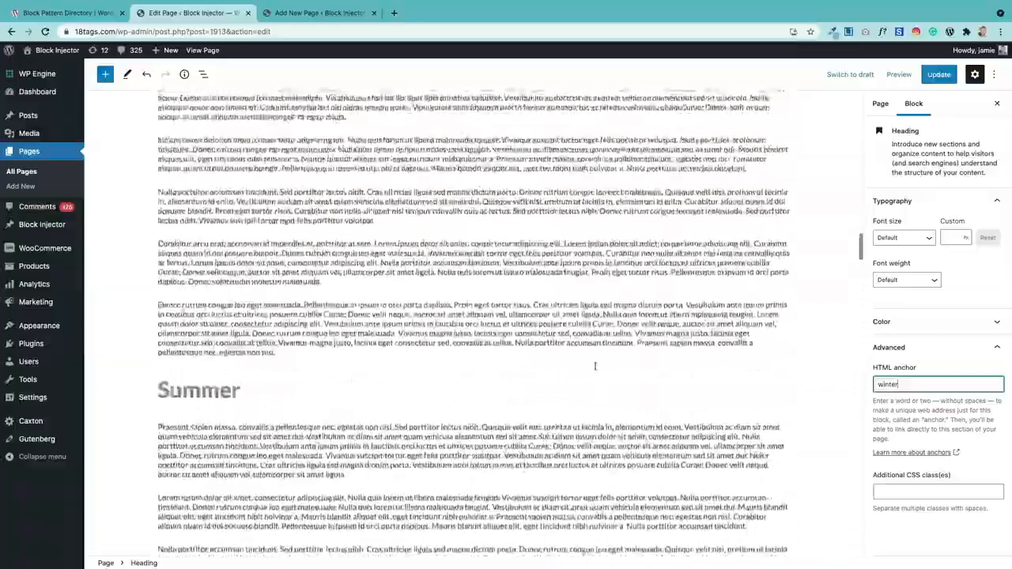
pyautogui.scroll(15, 556, 379)
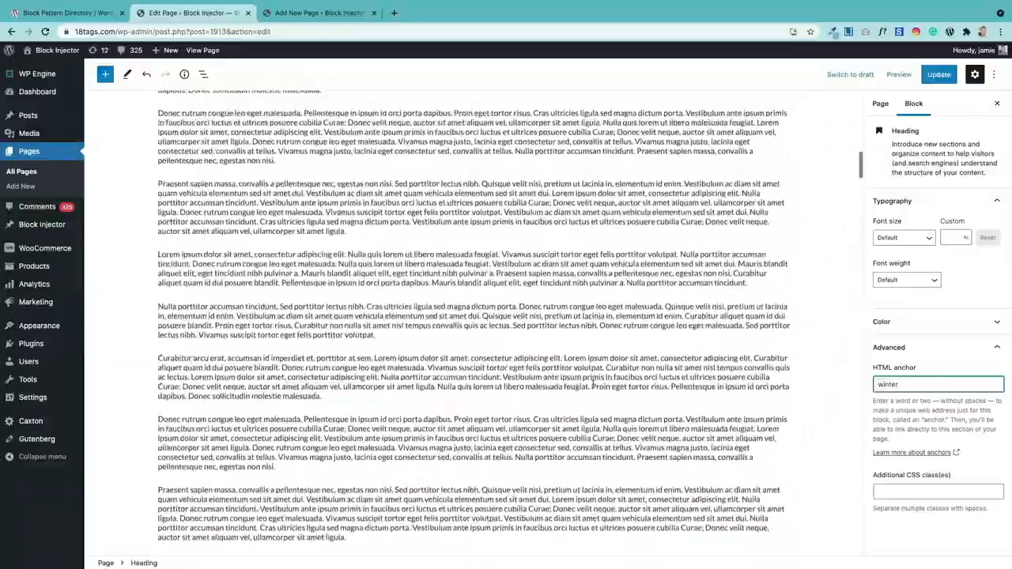
pyautogui.scroll(10, 557, 379)
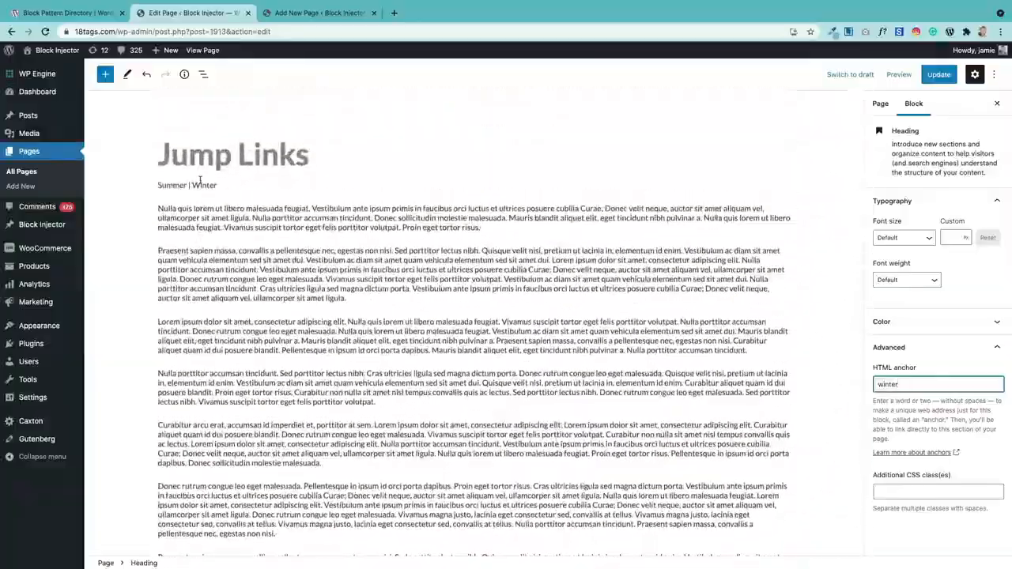
pyautogui.doubleClick(201, 184)
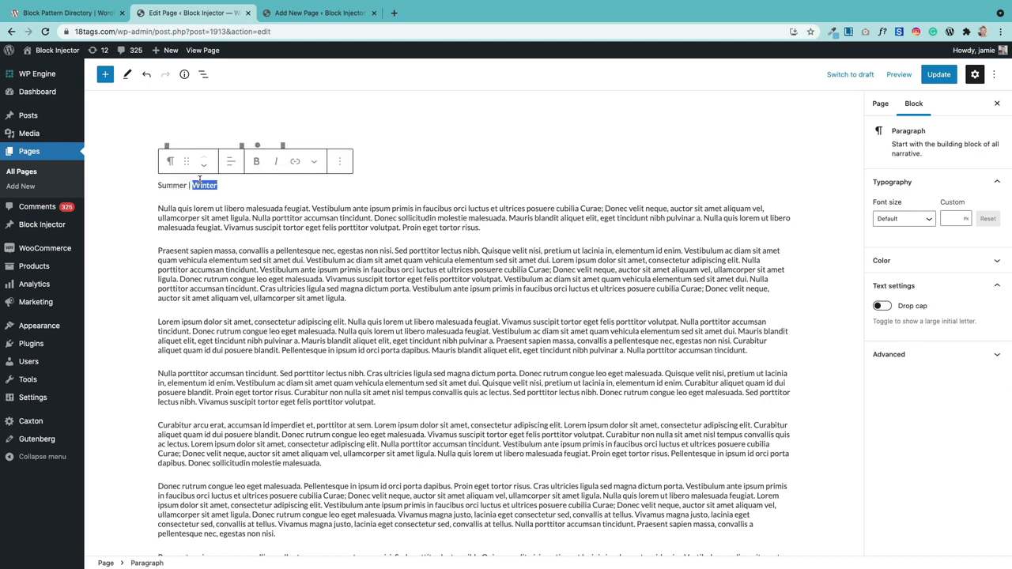
pyautogui.click(294, 162)
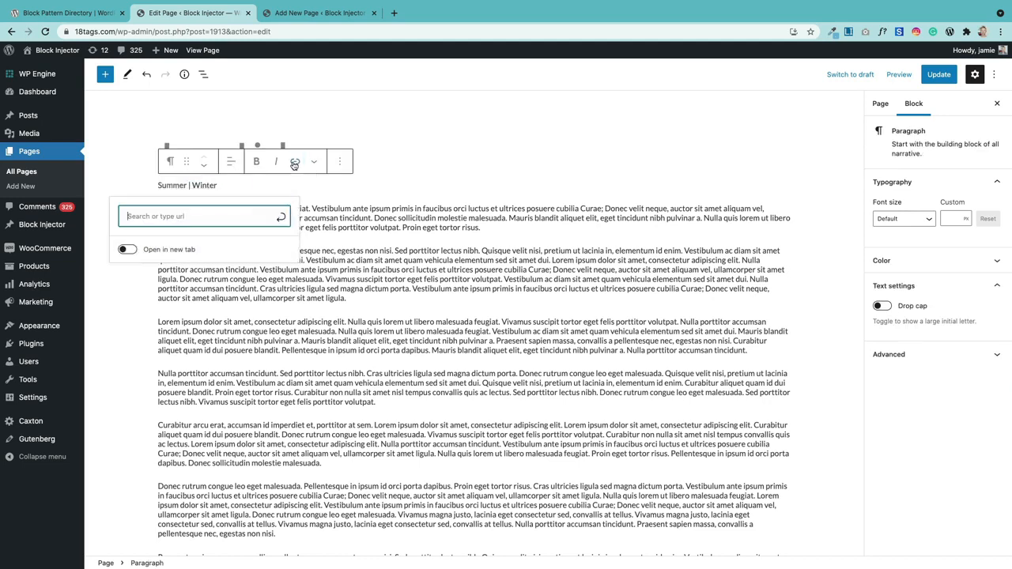
pyautogui.write('#winter')
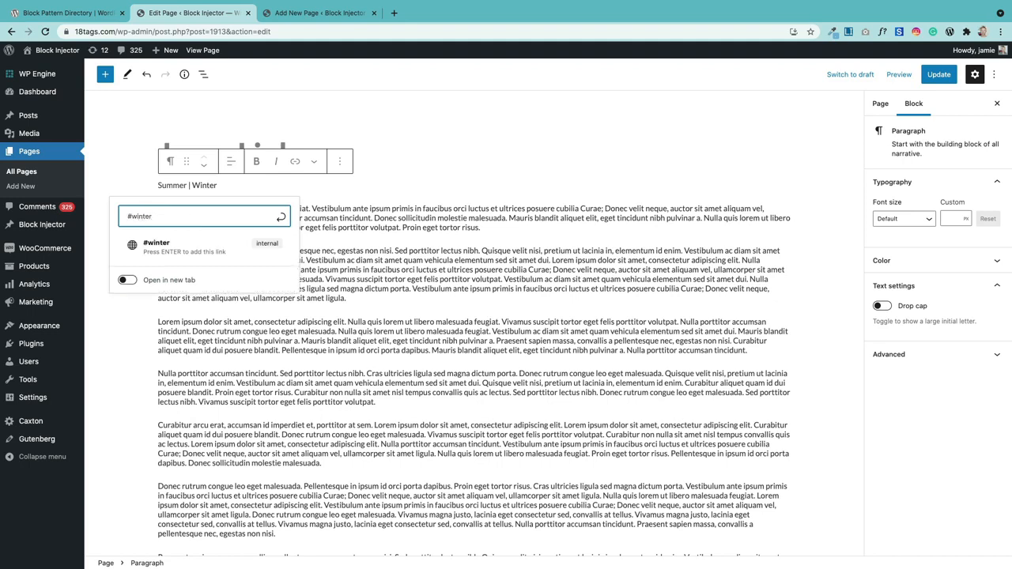
pyautogui.press('Return')
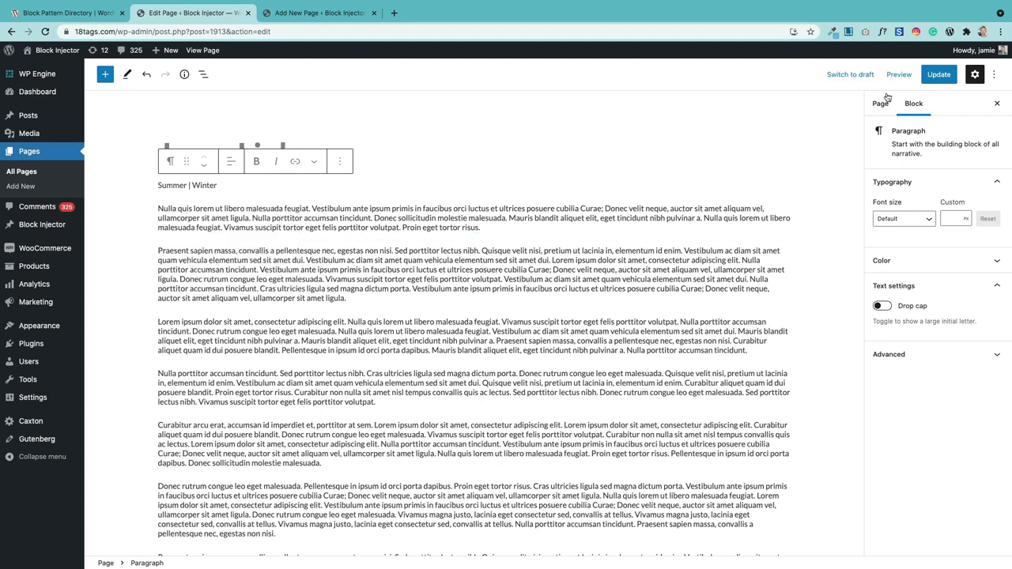
# Update the Jump Links page, view it on the site and follow its Winter link.
pyautogui.click(938, 74)
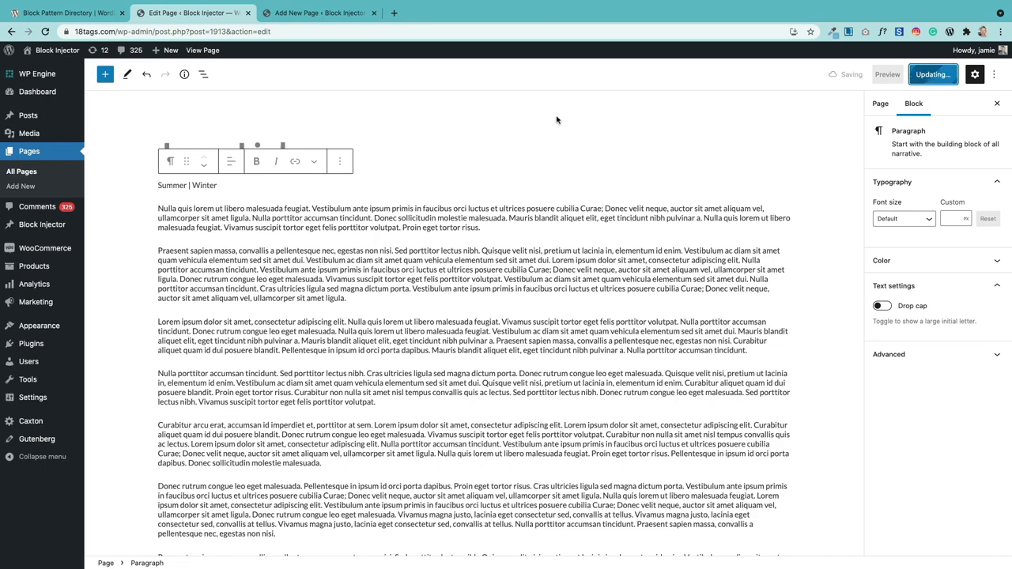
pyautogui.click(202, 50)
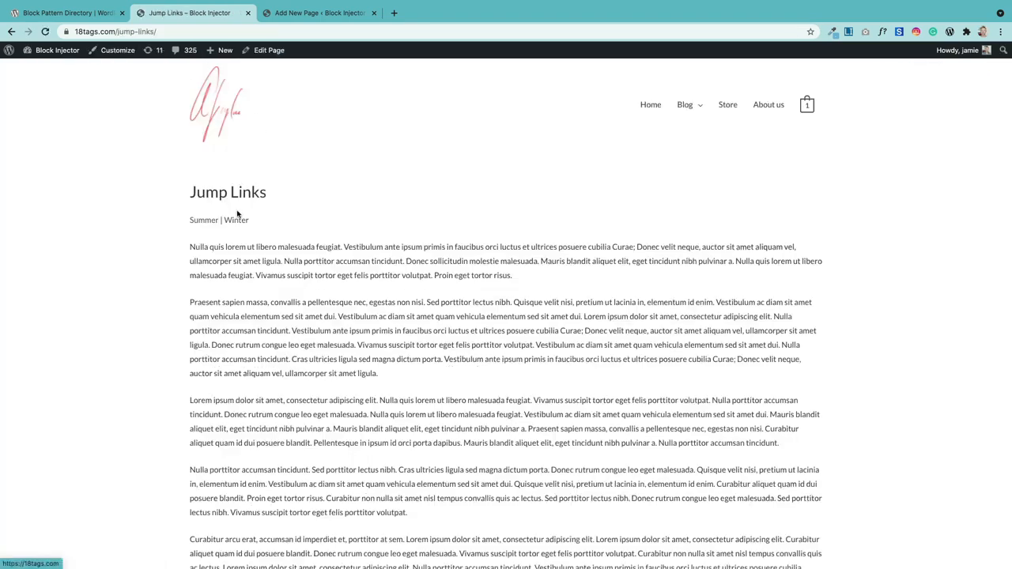
pyautogui.click(246, 225)
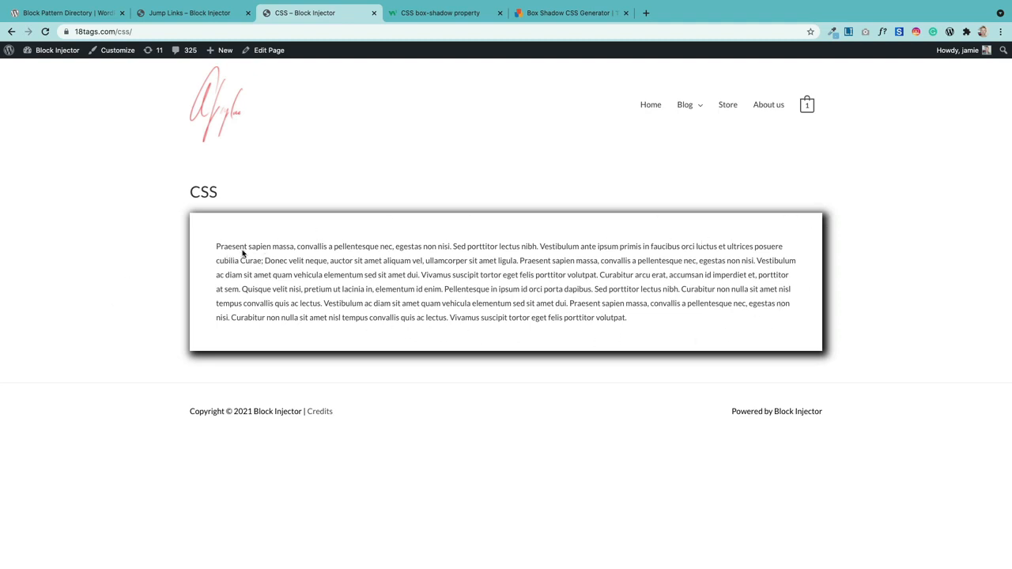
# Open the CSS page for editing and examine the additional CSS class assigned to its paragraph block.
pyautogui.click(274, 52)
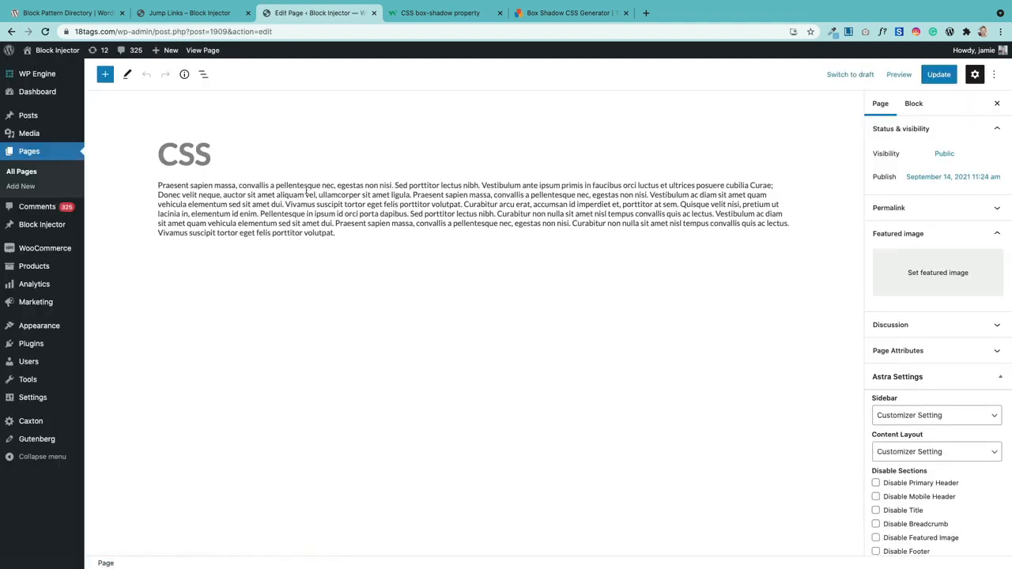
pyautogui.click(307, 194)
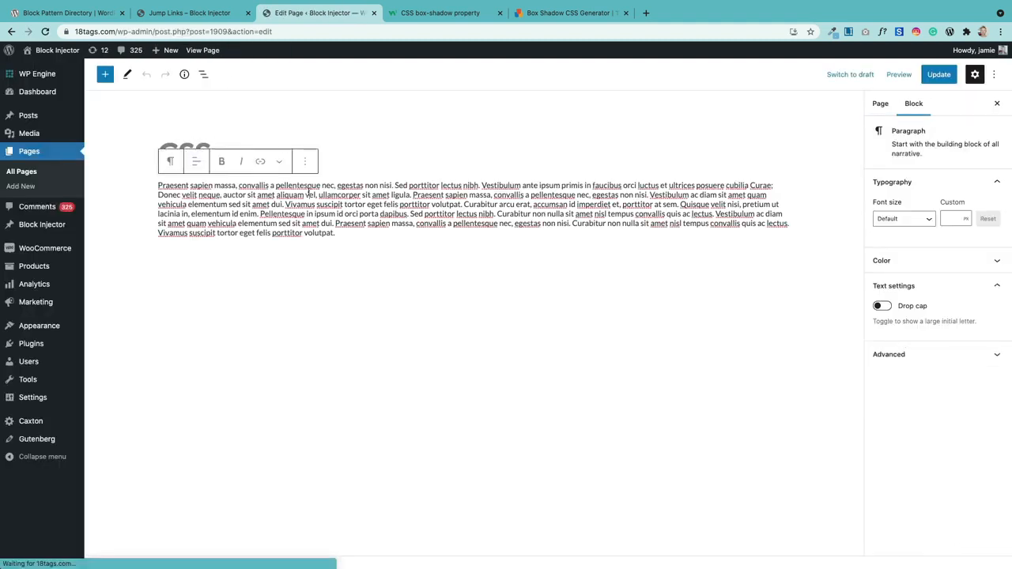
pyautogui.click(911, 352)
pyautogui.moveTo(917, 498); pyautogui.dragTo(882, 499)
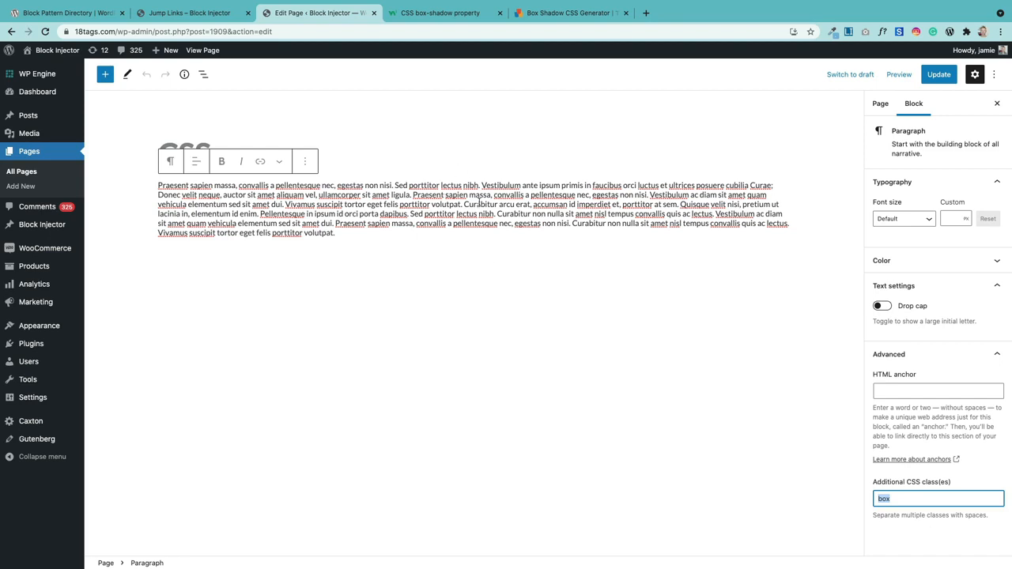
# View the published CSS page and examine the .box rule in the Customizer's Additional CSS.
pyautogui.click(205, 50)
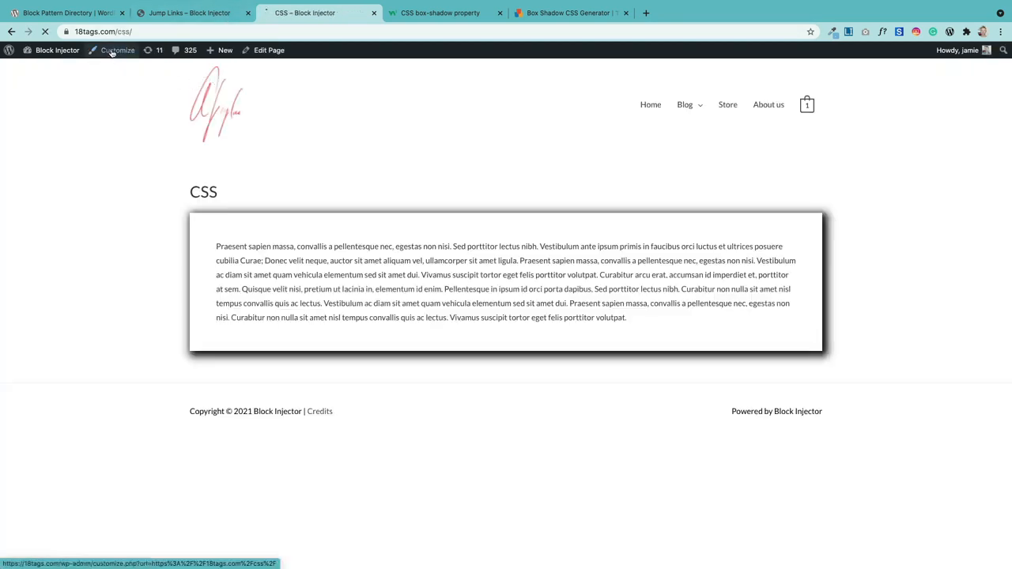
pyautogui.click(112, 51)
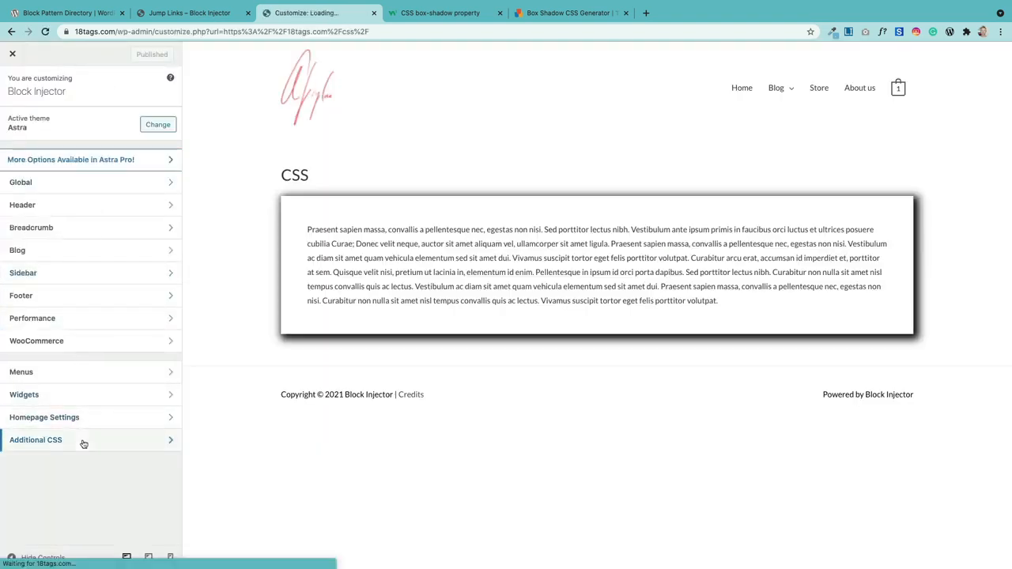
pyautogui.click(83, 441)
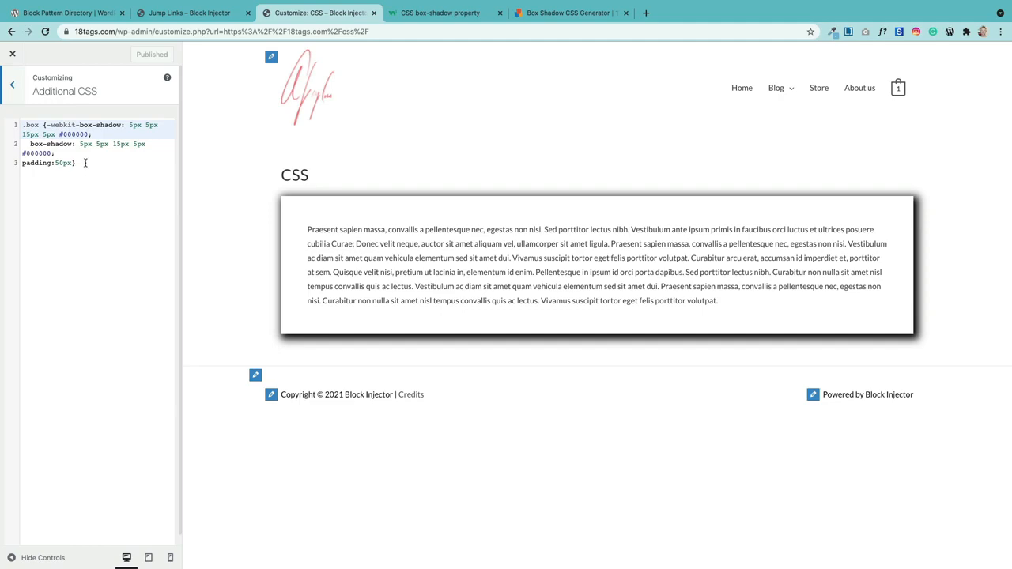
pyautogui.moveTo(79, 163); pyautogui.dragTo(19, 121)
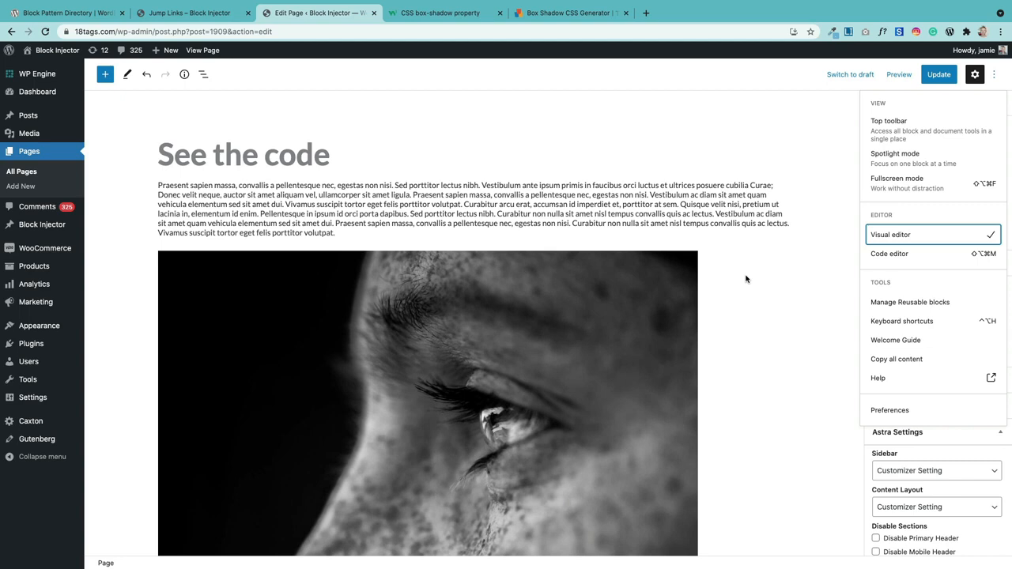
# Switch the "See the code" page from the visual editor to the code editor.
pyautogui.click(994, 79)
pyautogui.click(994, 79)
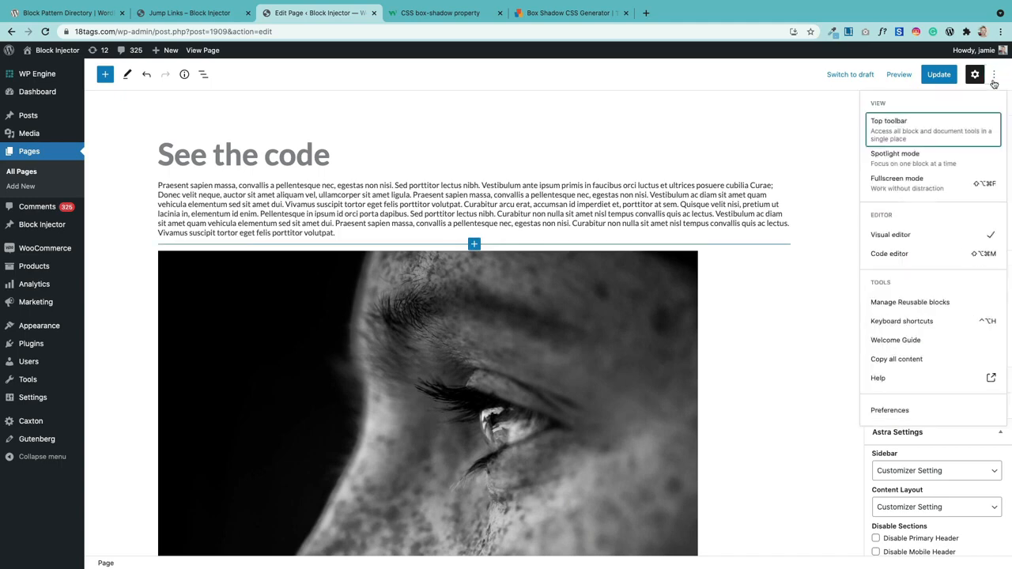
pyautogui.click(914, 261)
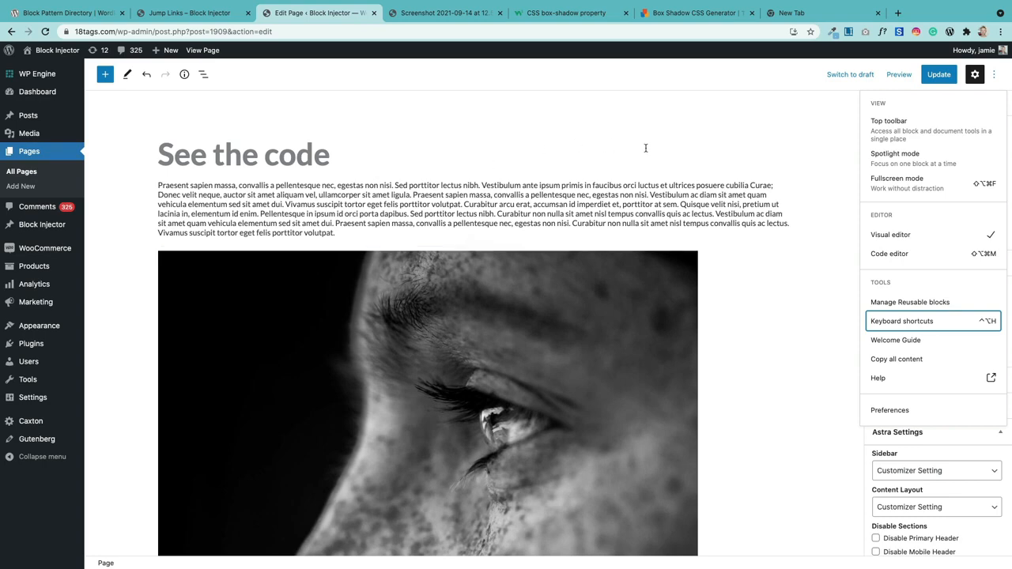
# Open the editor's list of keyboard shortcuts and look through its global, selection, block and text formatting sections.
pyautogui.click(995, 75)
pyautogui.click(995, 75)
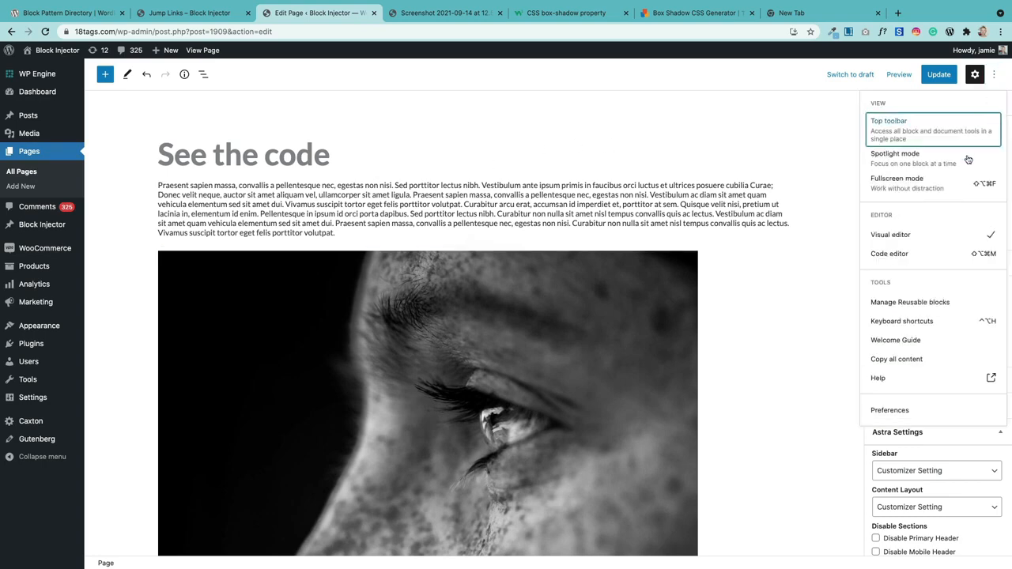
pyautogui.click(909, 322)
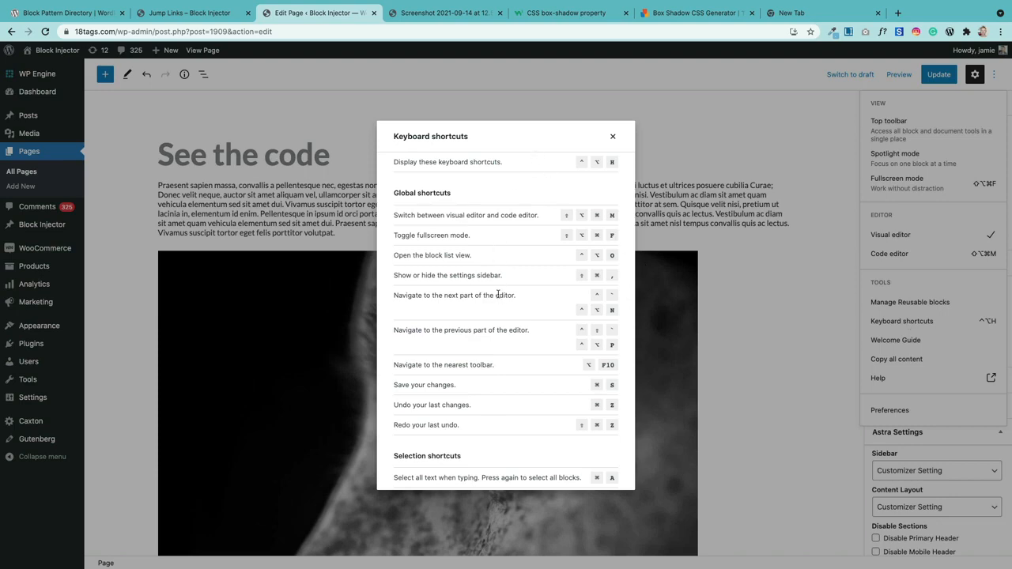
pyautogui.scroll(-8, 498, 301)
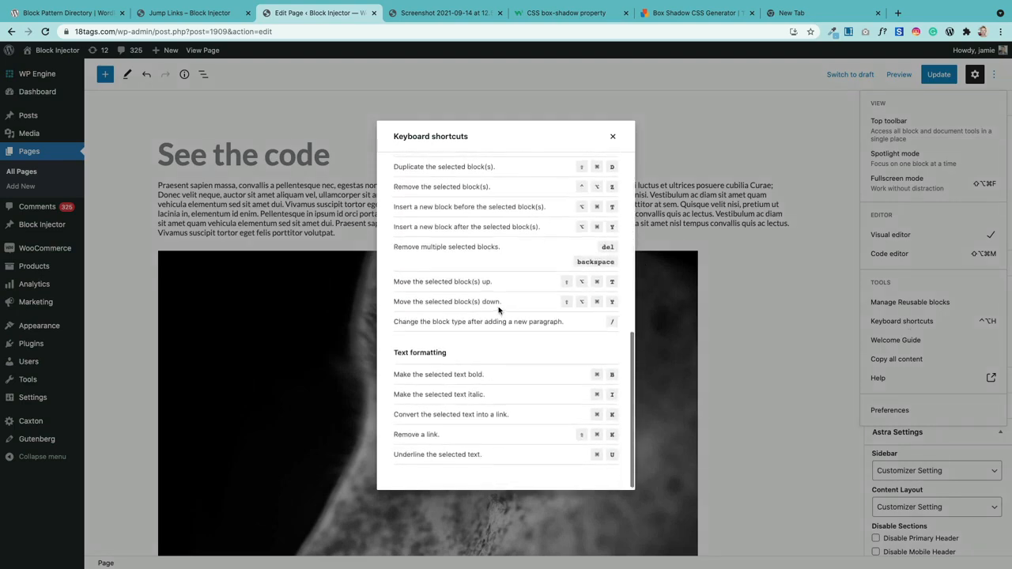
pyautogui.scroll(8, 499, 312)
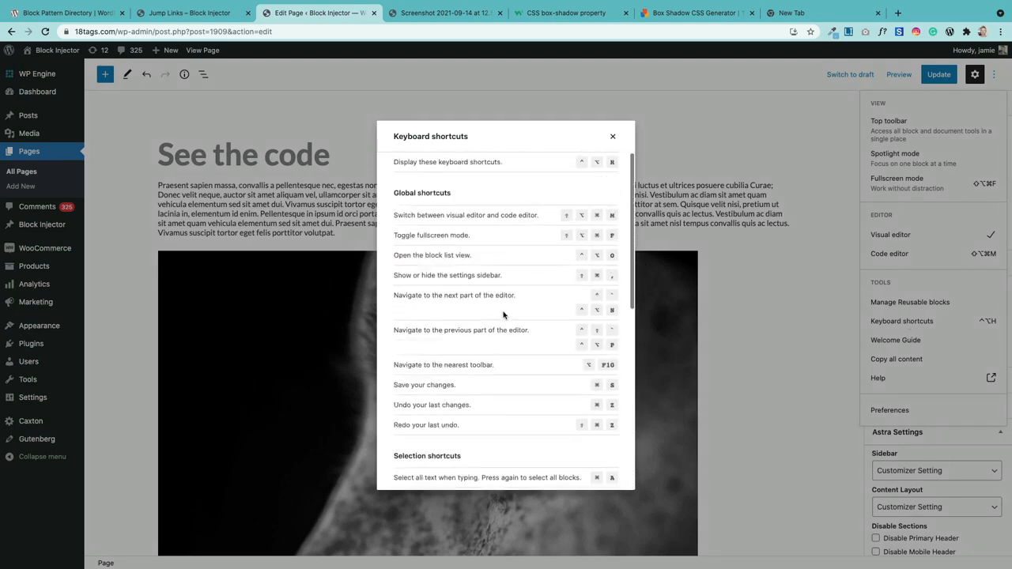